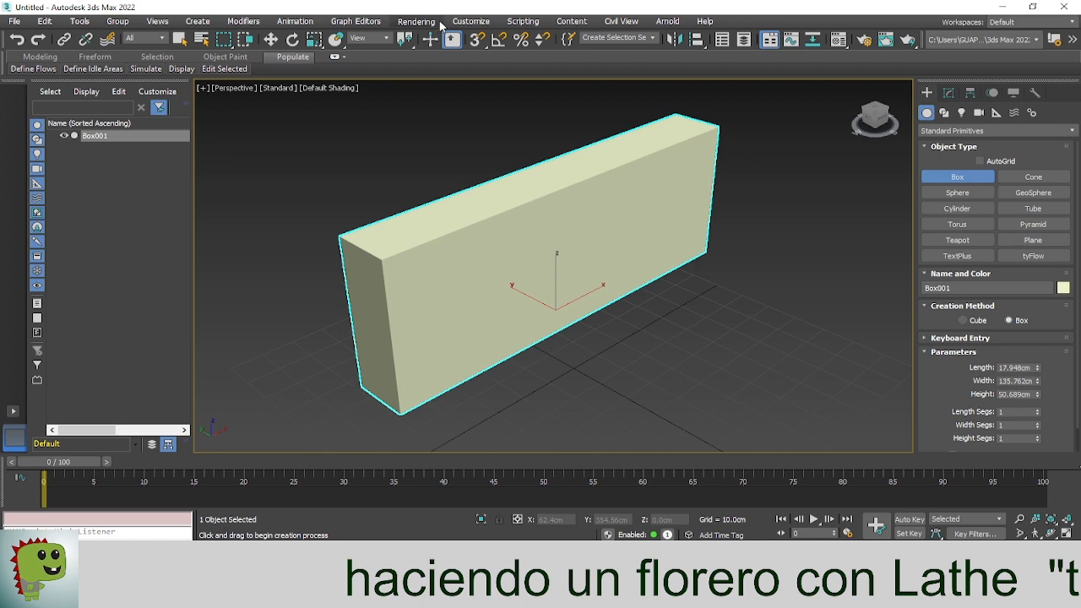
Open the Material Editor and choose a Bitmap map for the base color of the first material
click(417, 21)
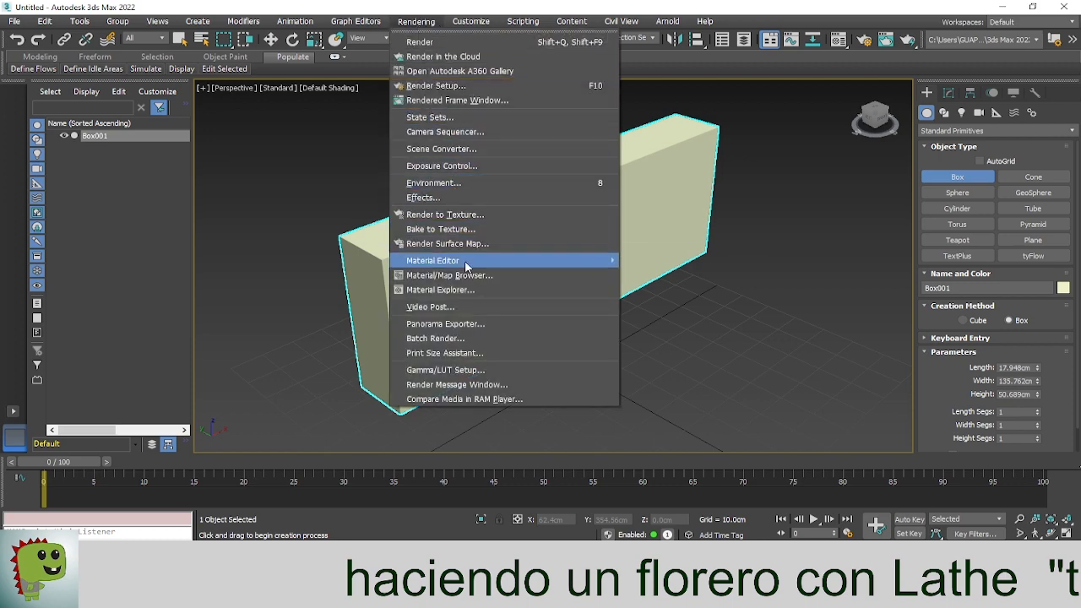
mouse_move(469, 261)
click(714, 268)
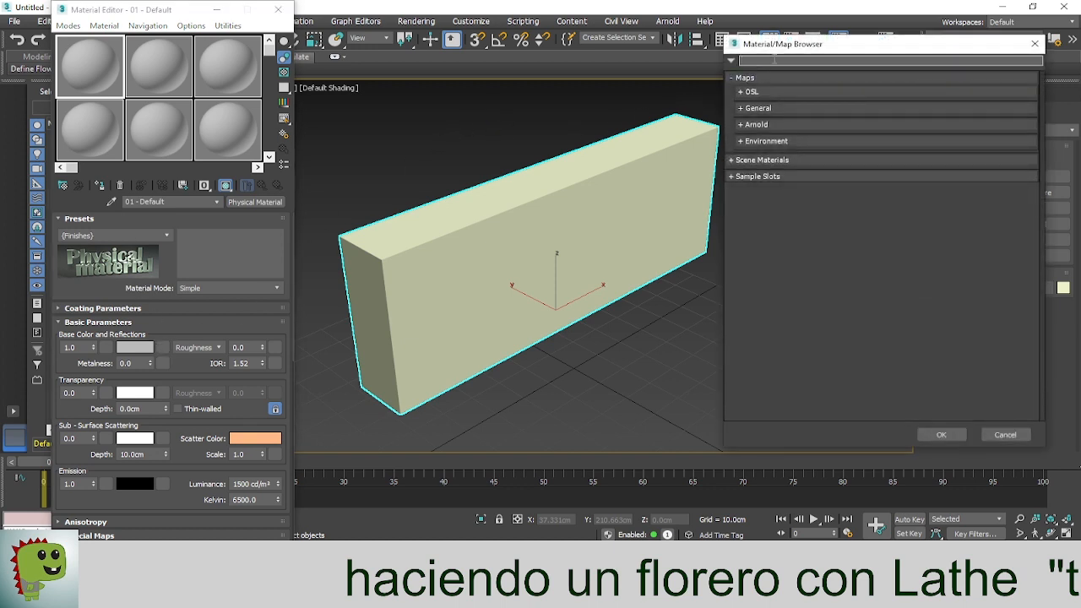
text(bitmap)
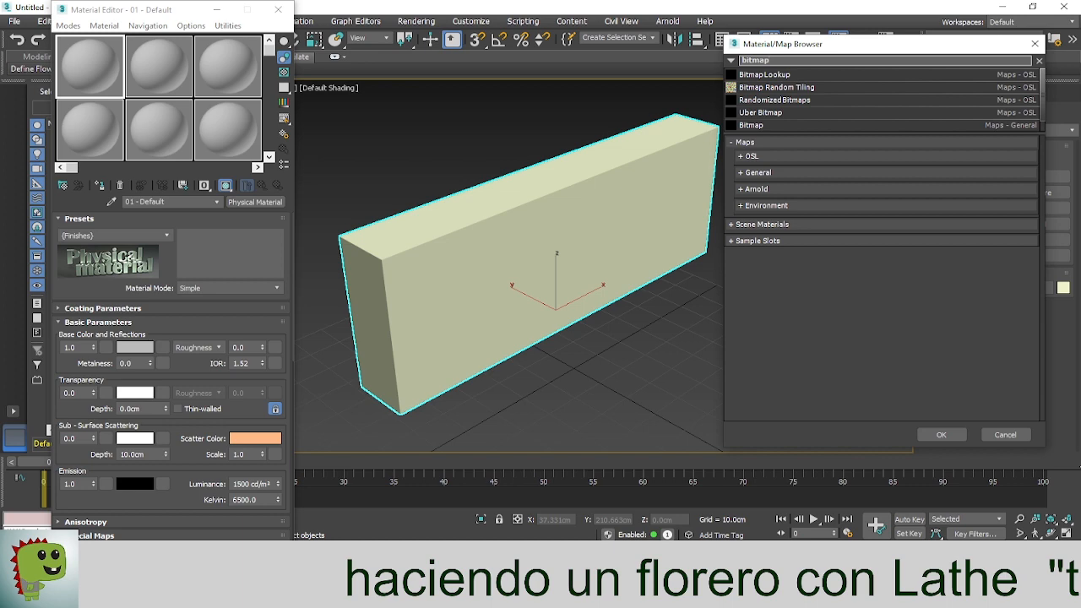
click(775, 127)
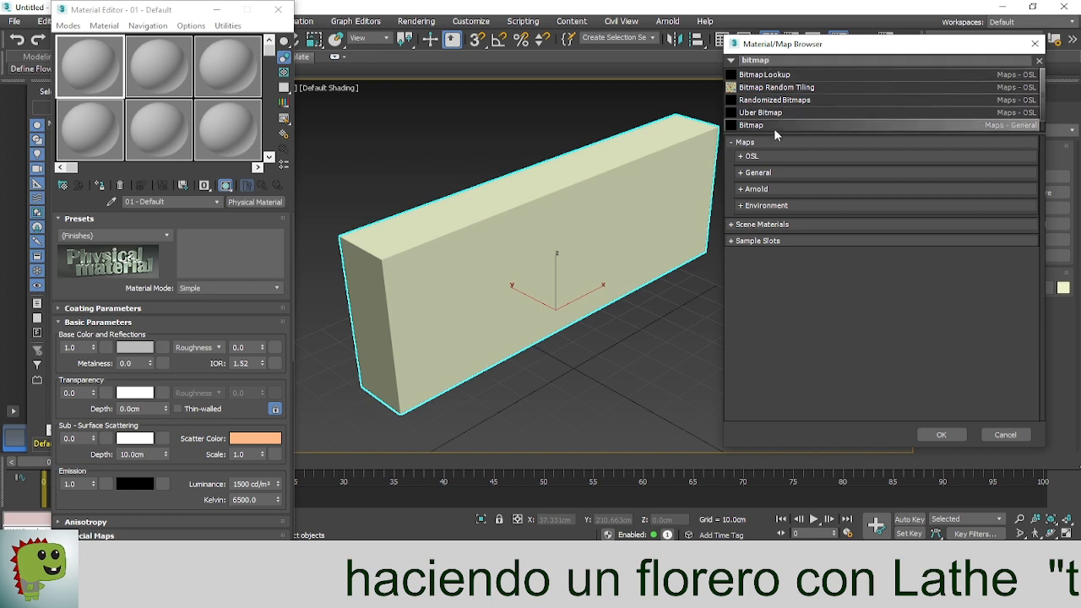
double_click(773, 126)
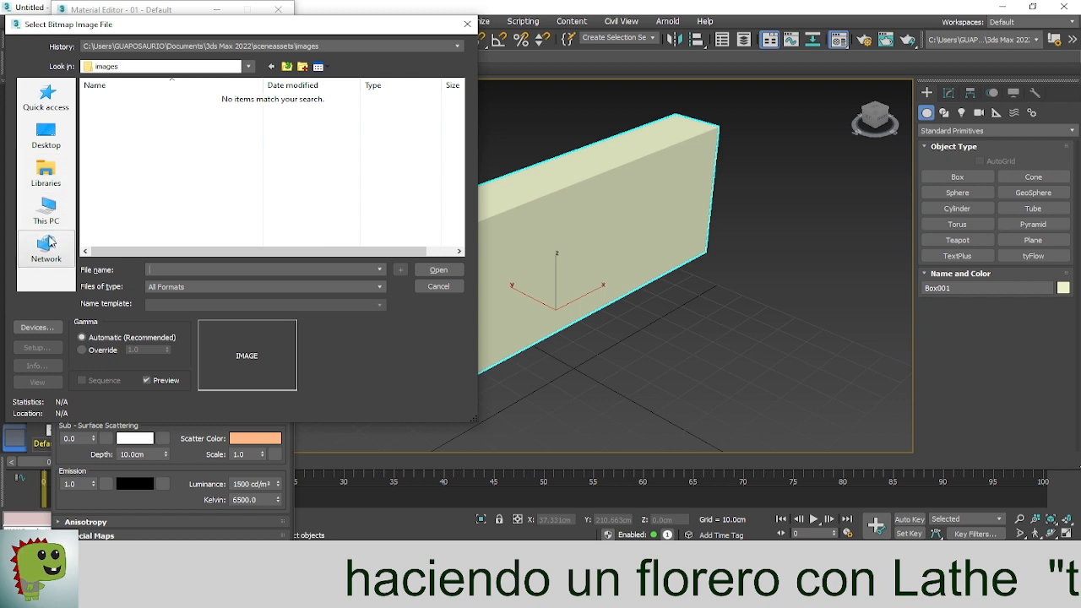
Load florero.jpg from the descargas 2022 folder on drive F: as the base color bitmap and show the material on the box
click(45, 212)
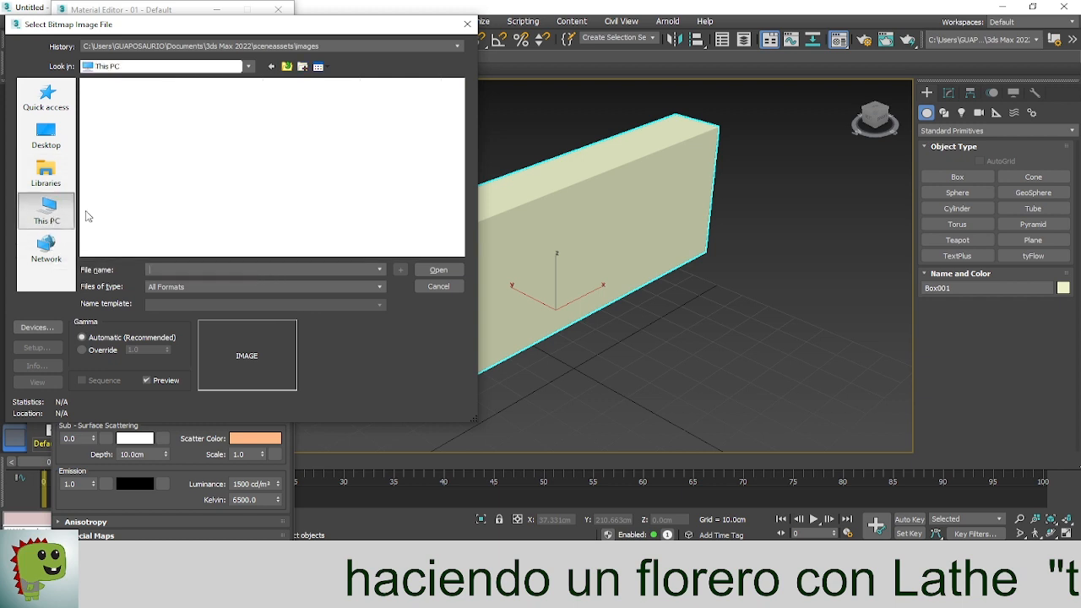
scroll(234, 182, down, 2)
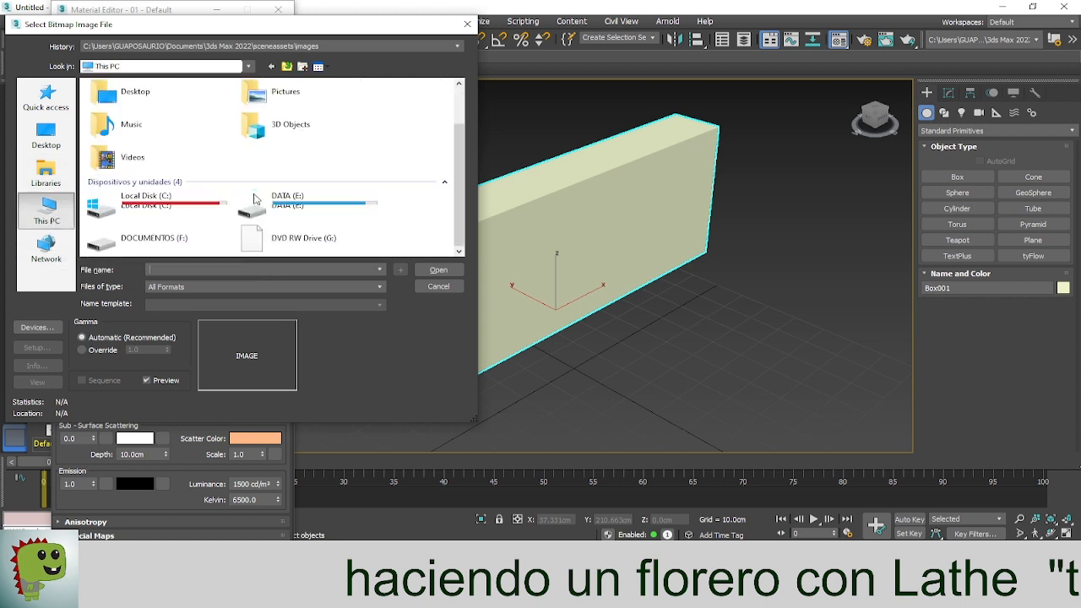
double_click(164, 239)
scroll(169, 170, down, 4)
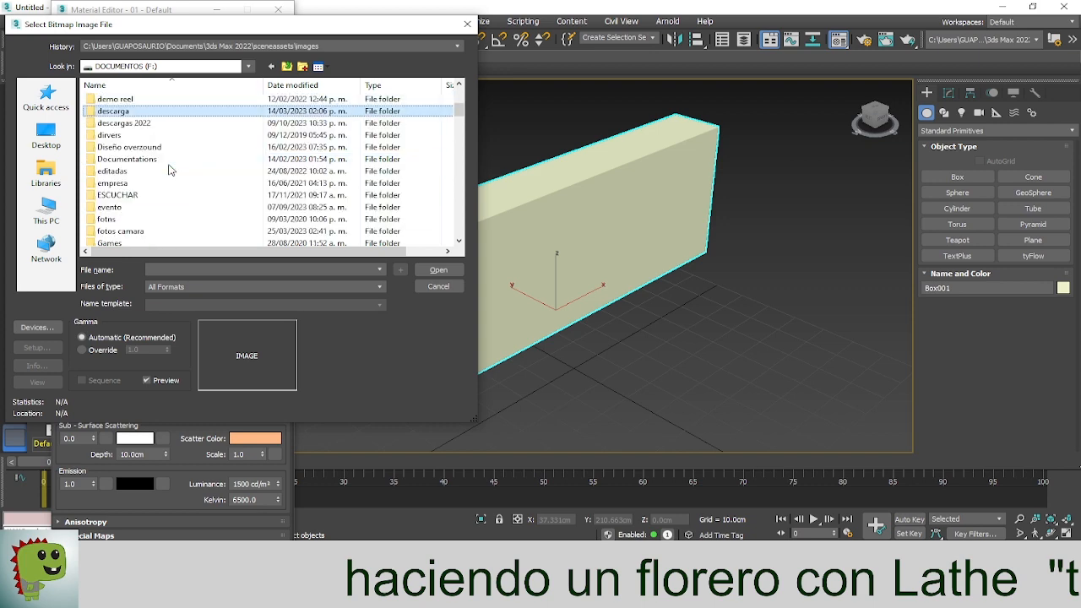
double_click(176, 127)
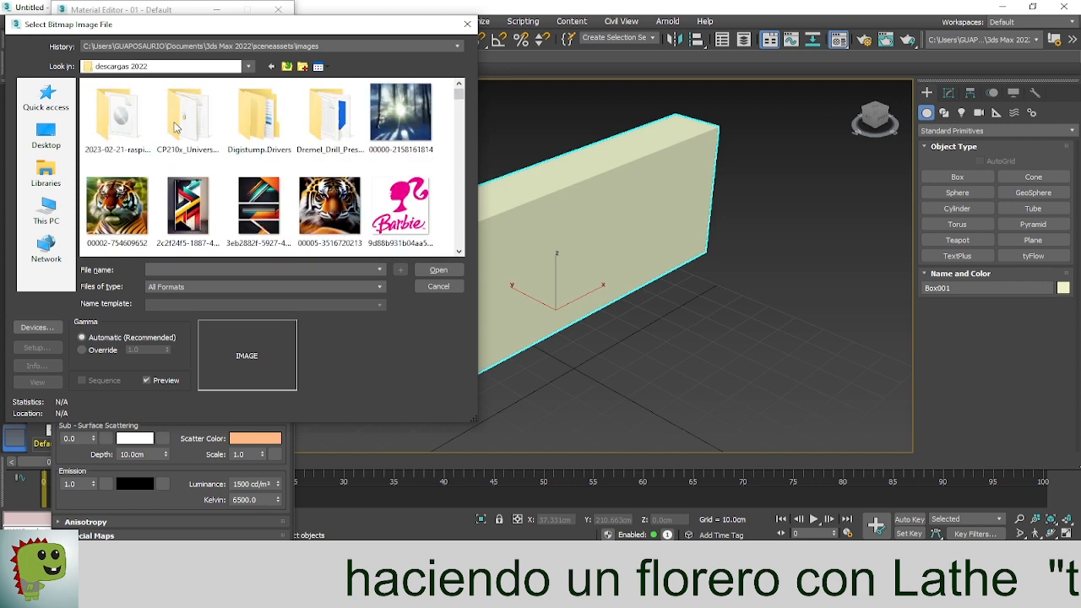
scroll(176, 127, down, 3)
key(f)
key(l)
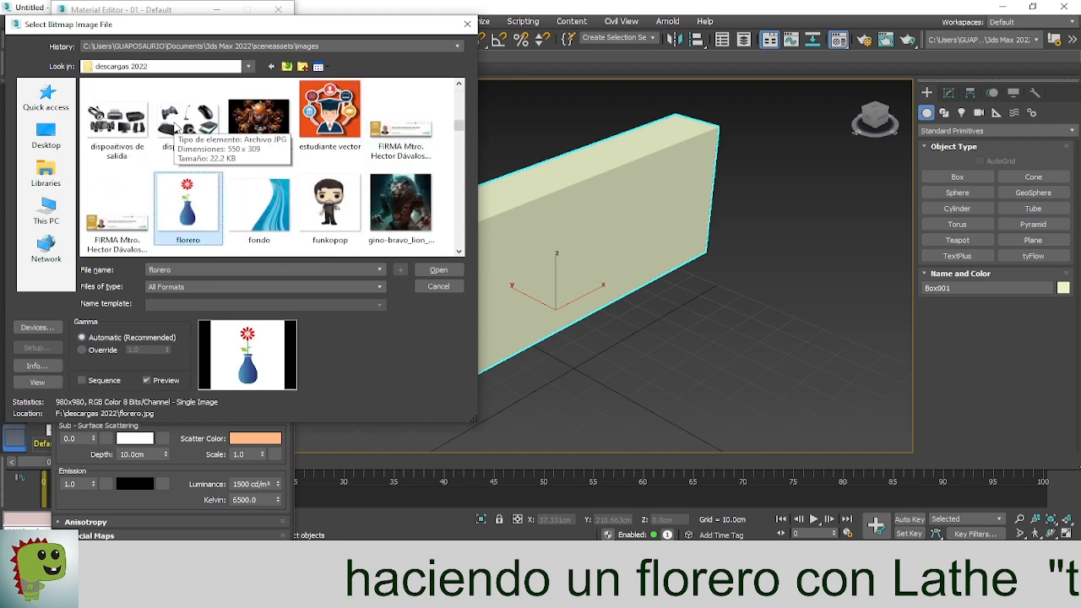
key(Return)
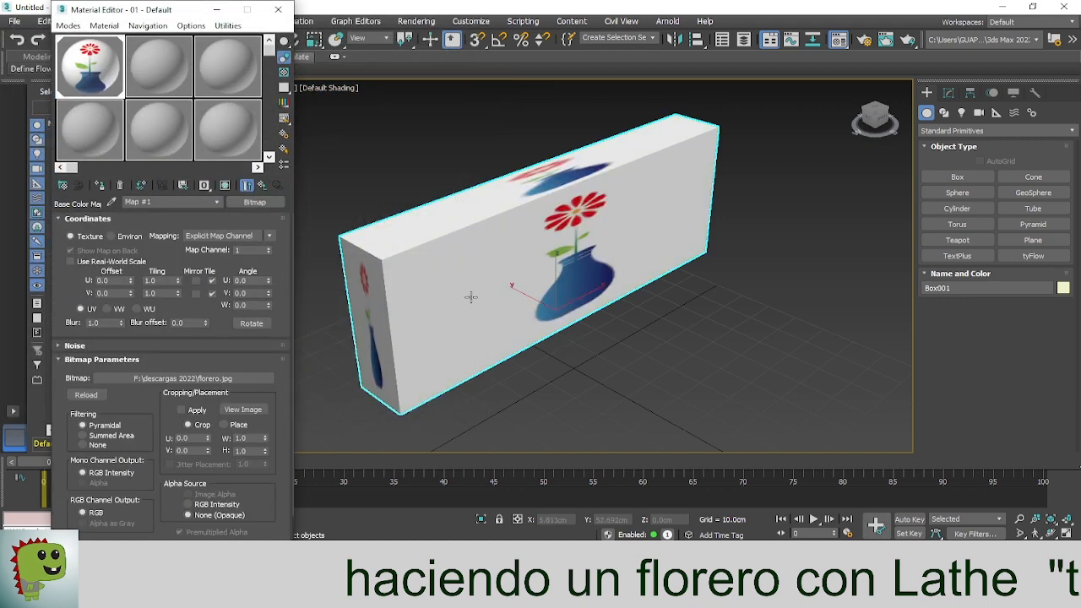
Scale the box non-uniformly to about 67% in X and Y and 137% in Z to correct the vase image's proportions
key(f)
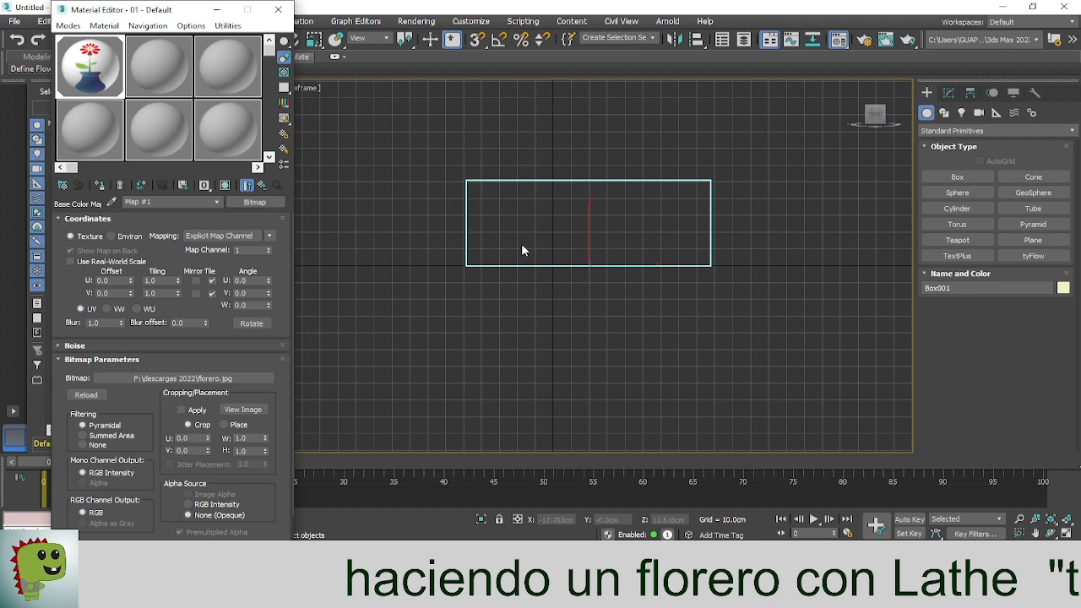
key(p)
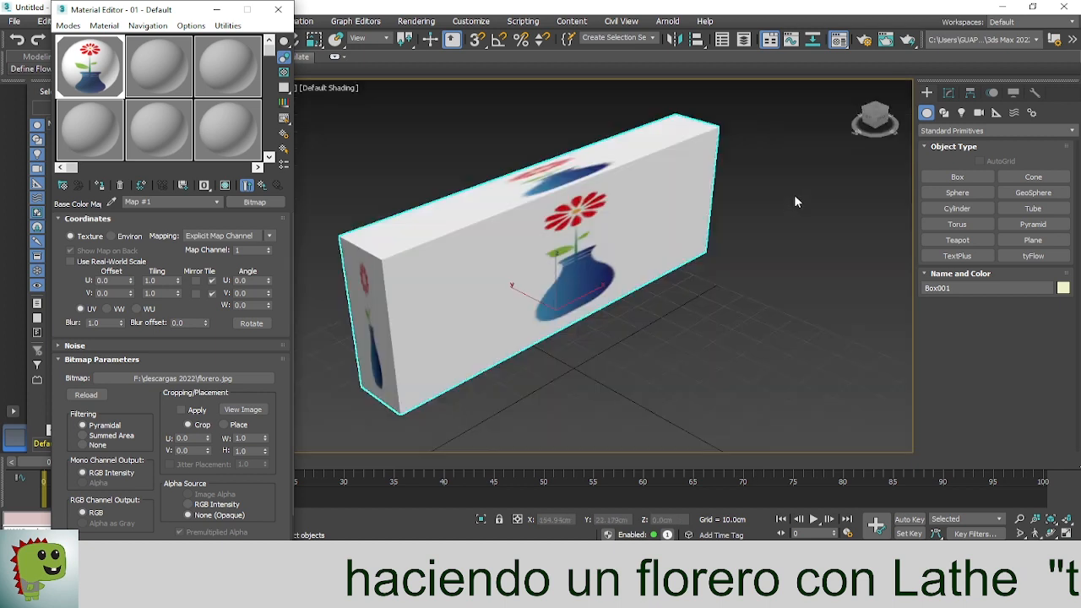
click(878, 118)
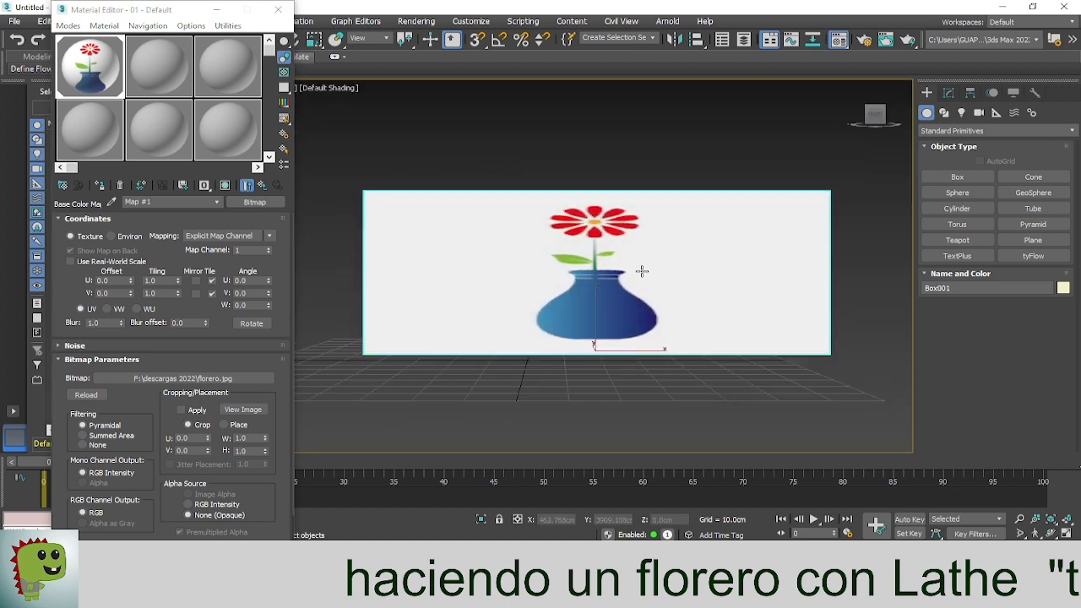
key(w)
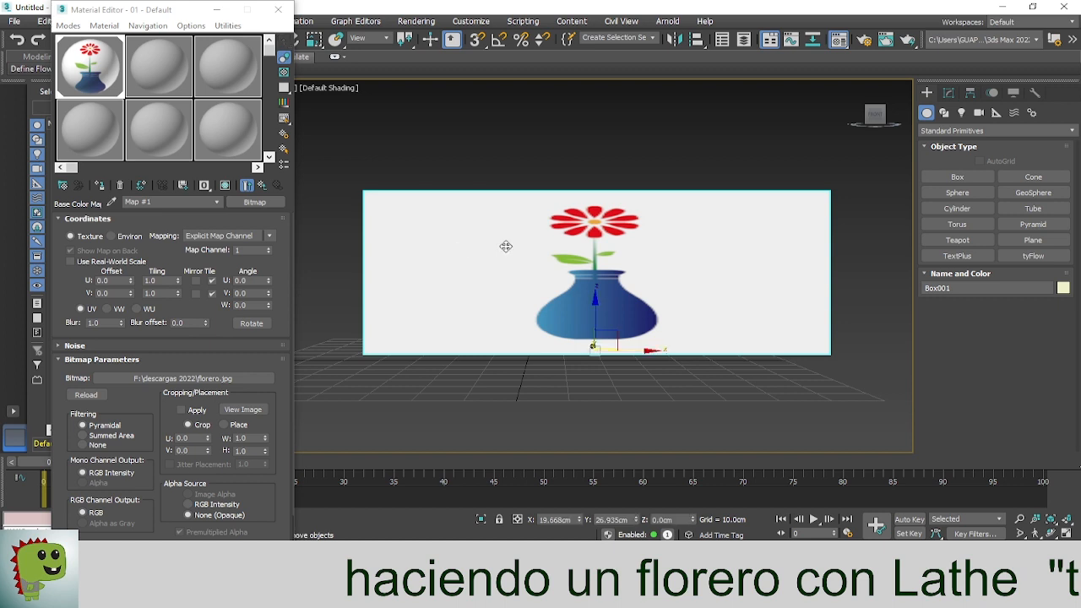
key(r)
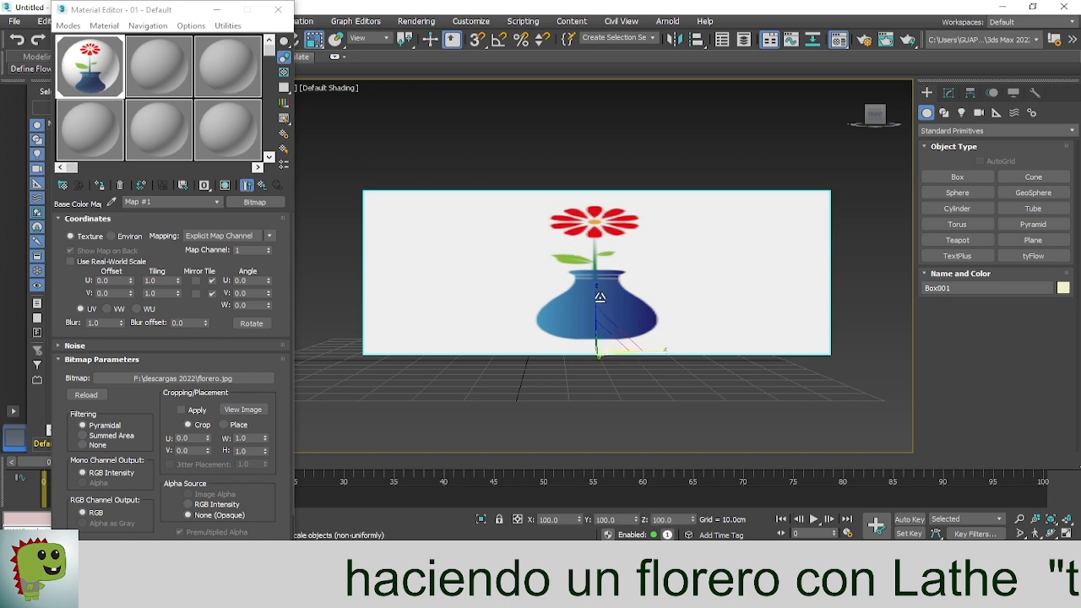
drag(601, 299, 596, 274)
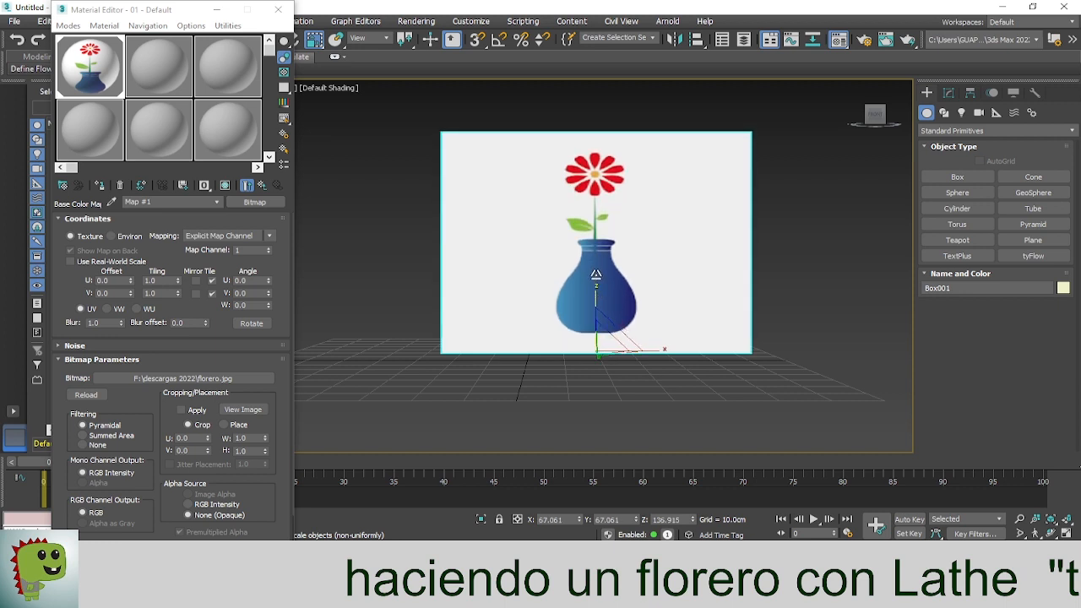
Deselect the box, close the Material Editor and display the Front view with Default Shading instead of wireframe
mouse_move(889, 108)
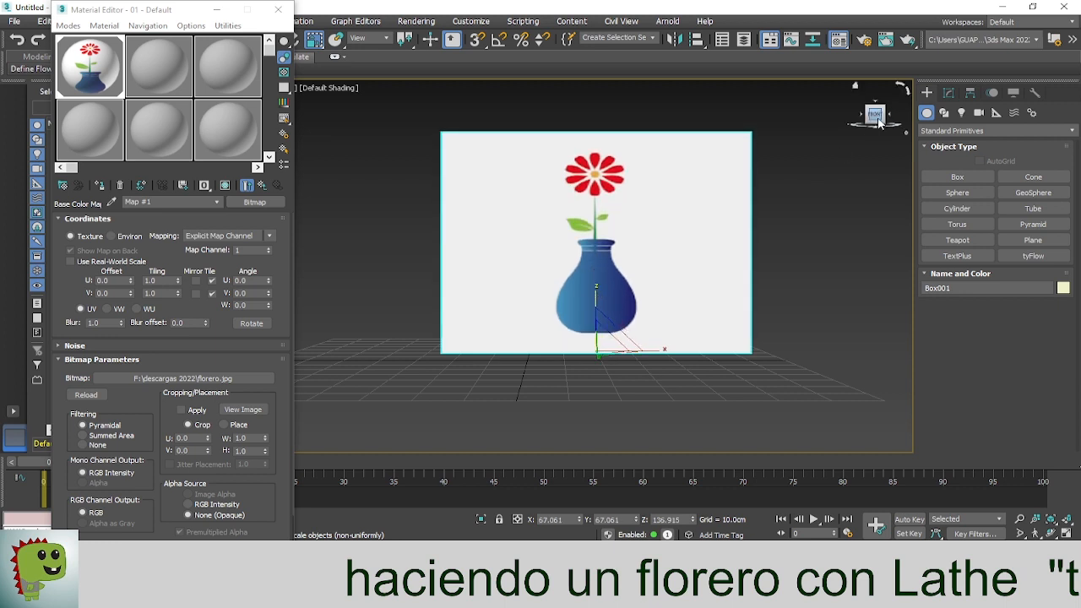
click(519, 388)
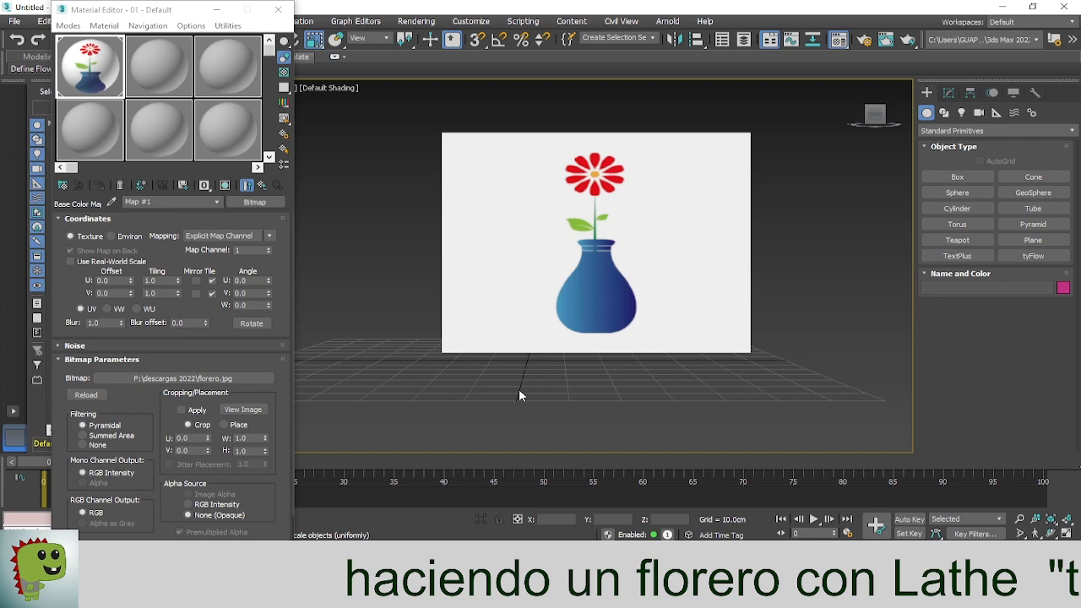
key(f)
click(278, 9)
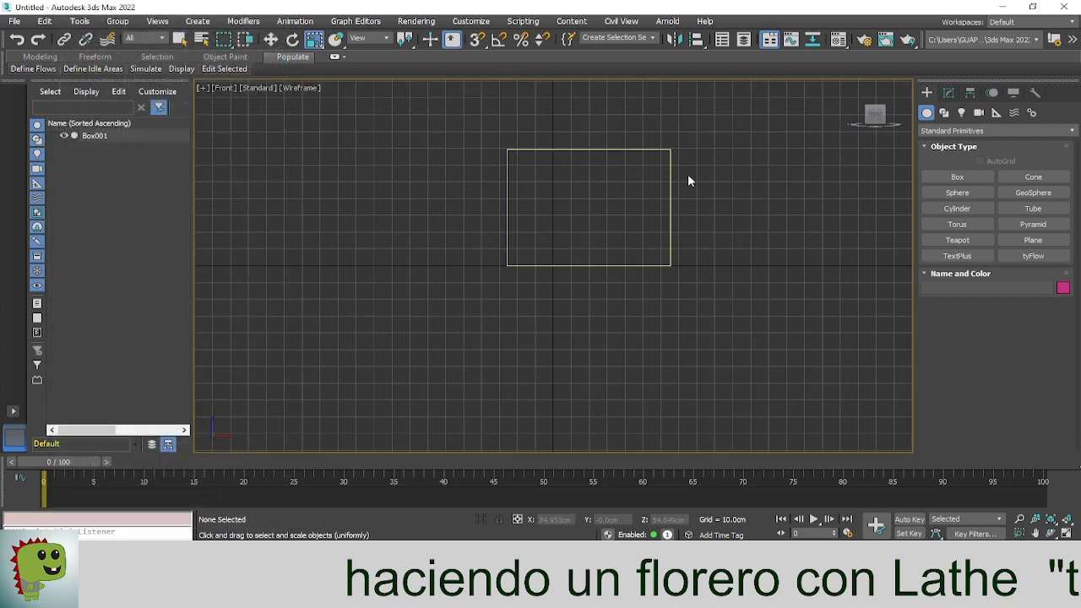
click(311, 88)
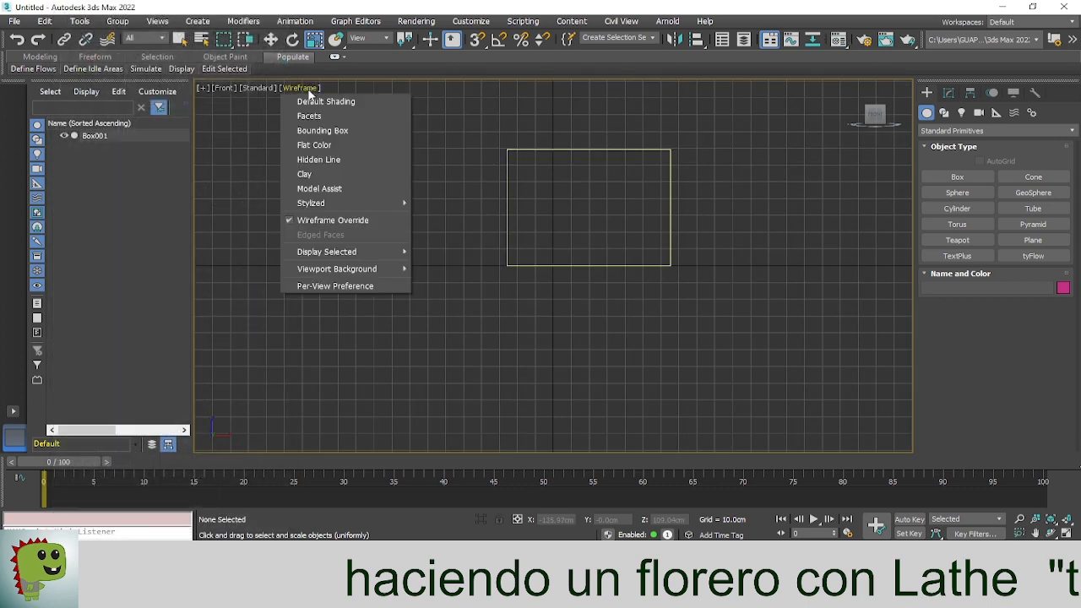
click(322, 218)
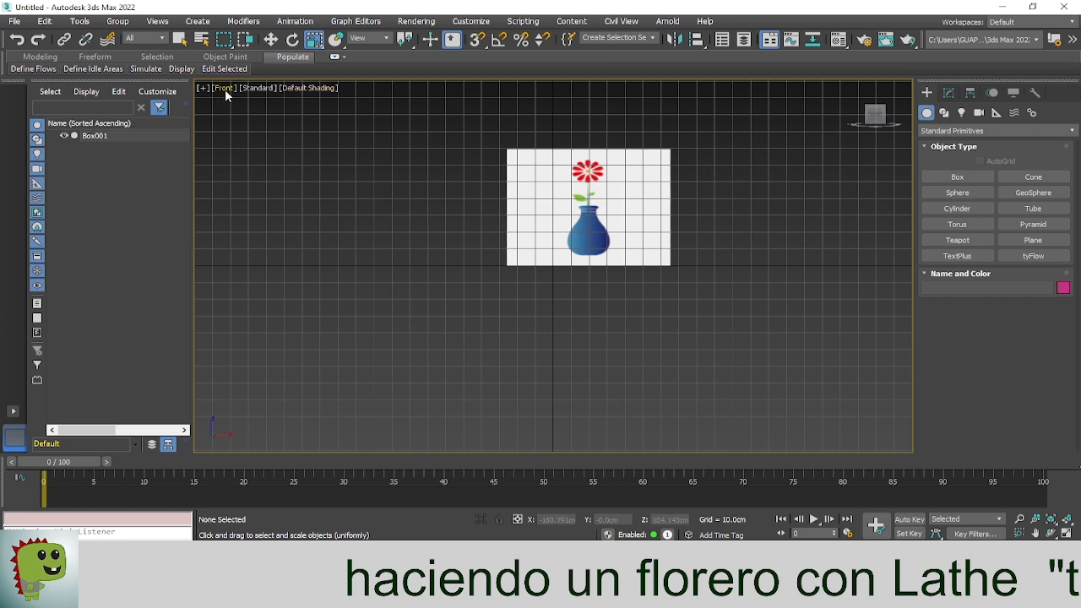
Move the box in the Front view to about X 0.1 cm, Z -6.6 cm, centring the vase on the vertical axis
scroll(611, 249, up, 5)
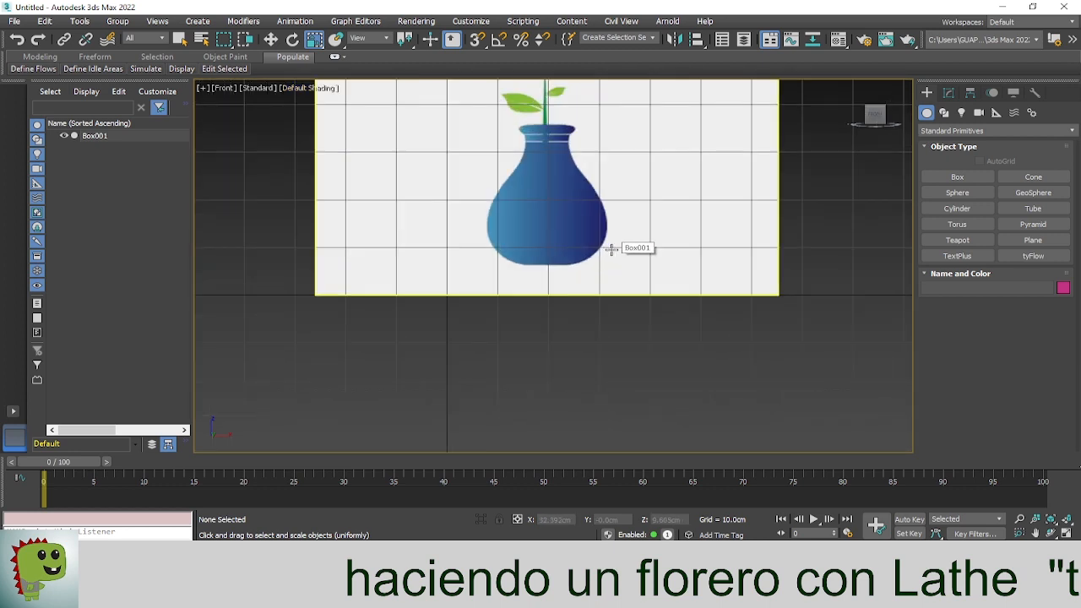
right_click(611, 249)
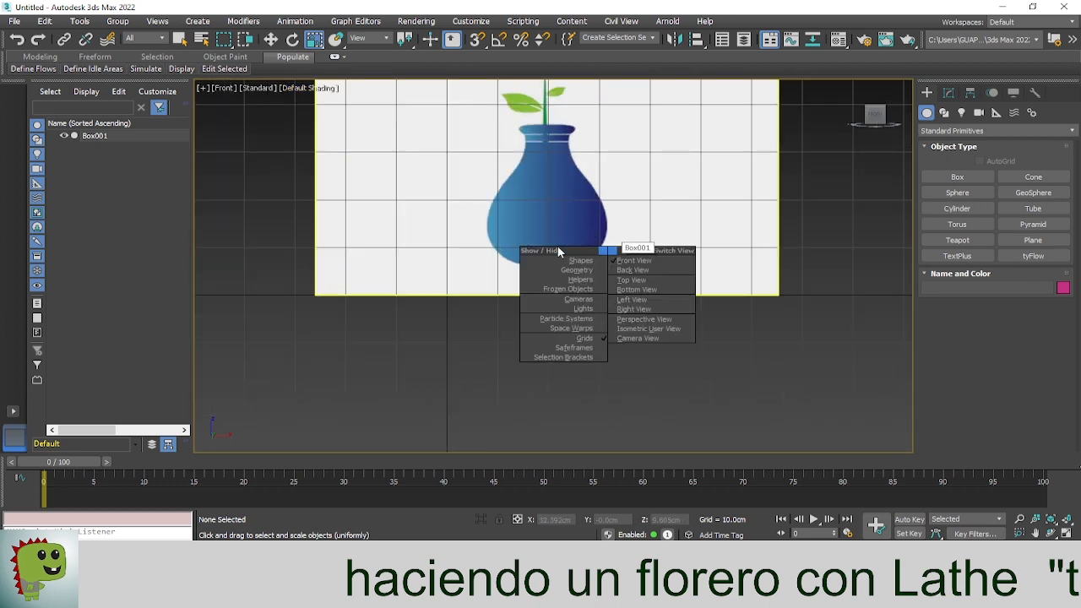
right_click(555, 212)
key(Escape)
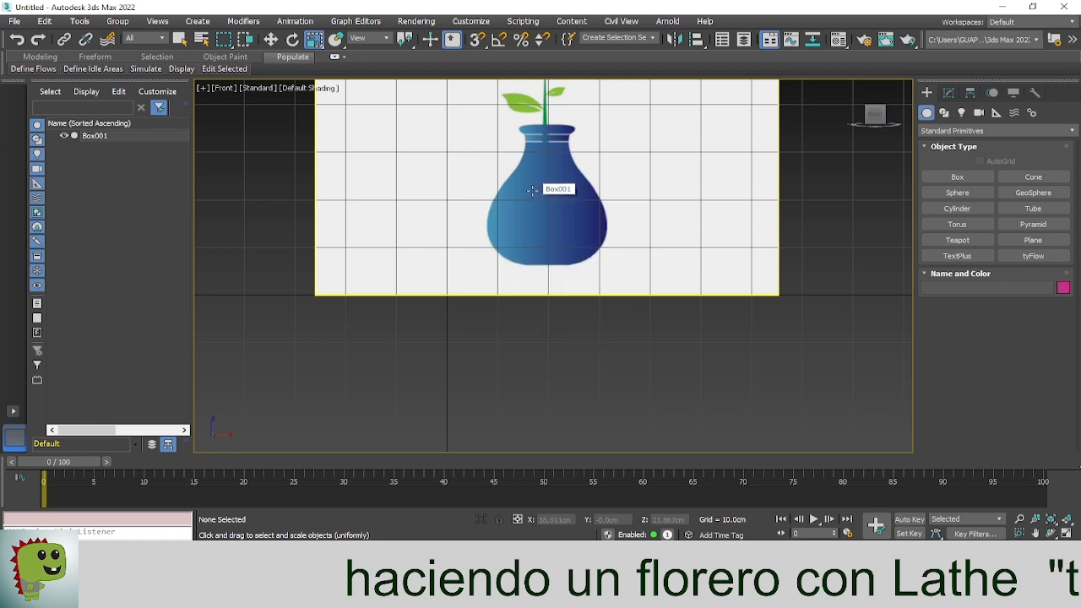
key(w)
drag(562, 172, 463, 205)
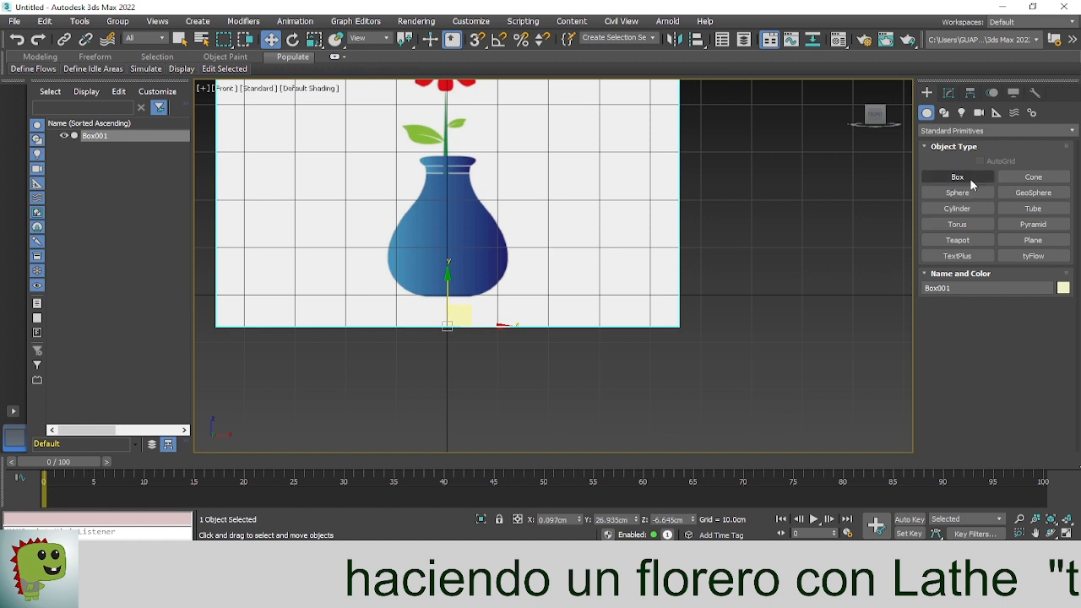
Move the box along its depth axis to about Y 16.4 cm in the Perspective view, then face the vase image from the front
key(p)
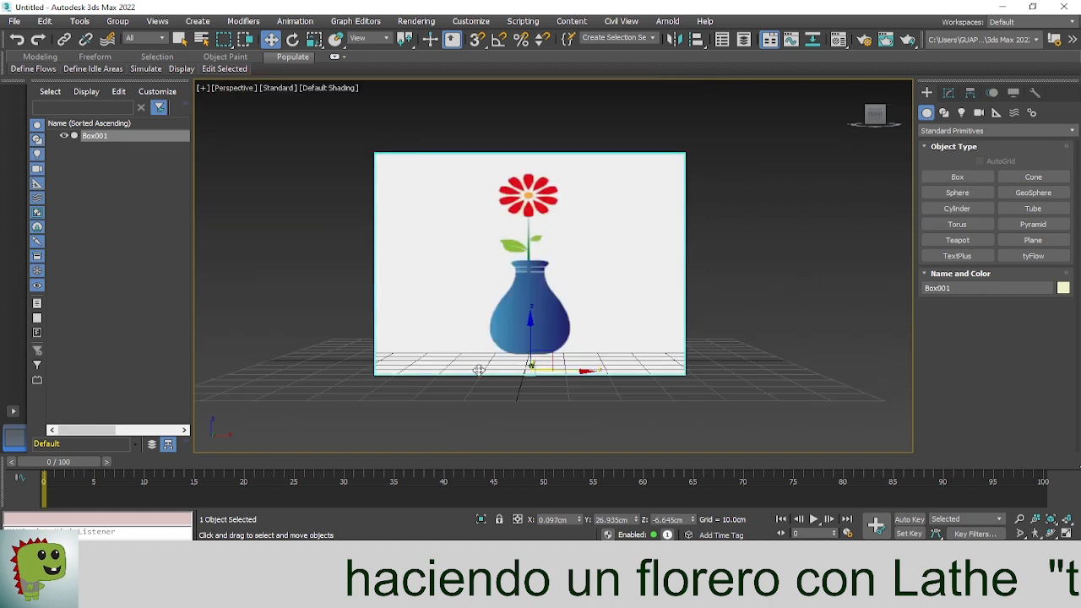
alt+middle_drag(457, 370, 526, 381)
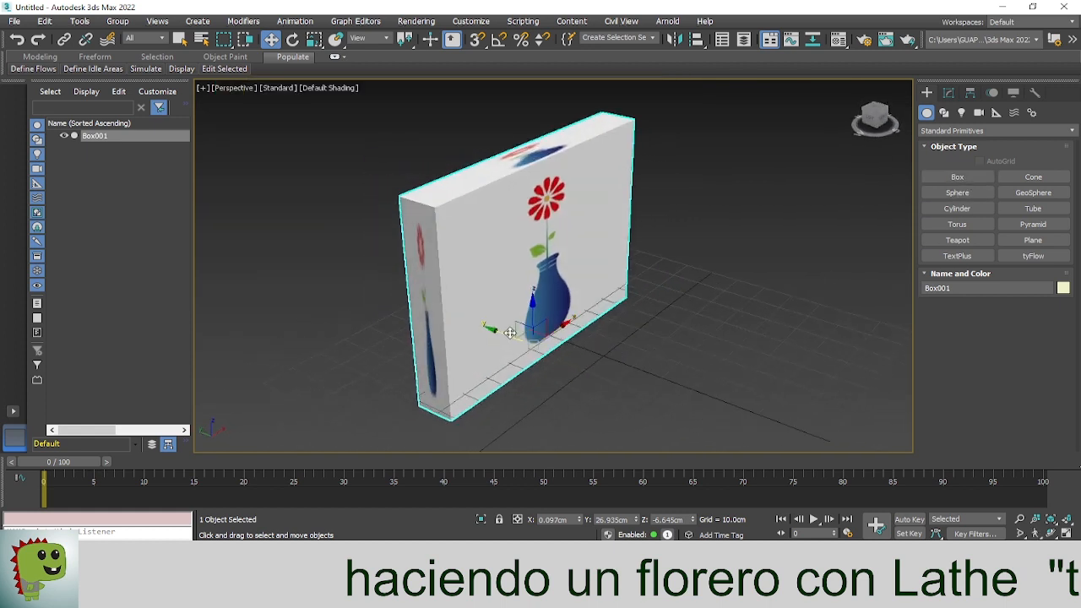
drag(510, 333, 535, 348)
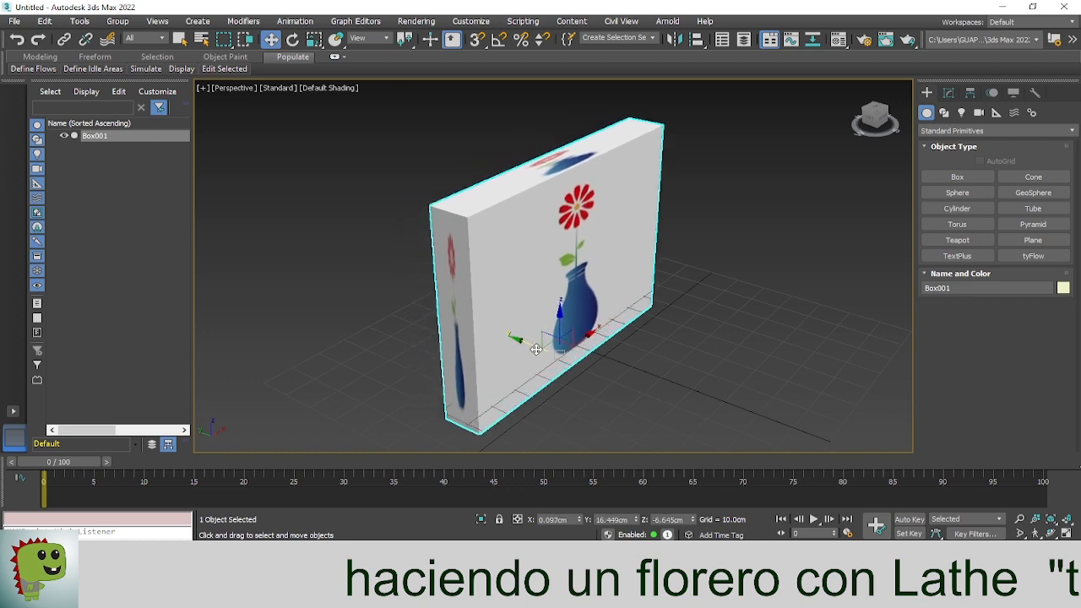
click(885, 123)
scroll(524, 289, up, 3)
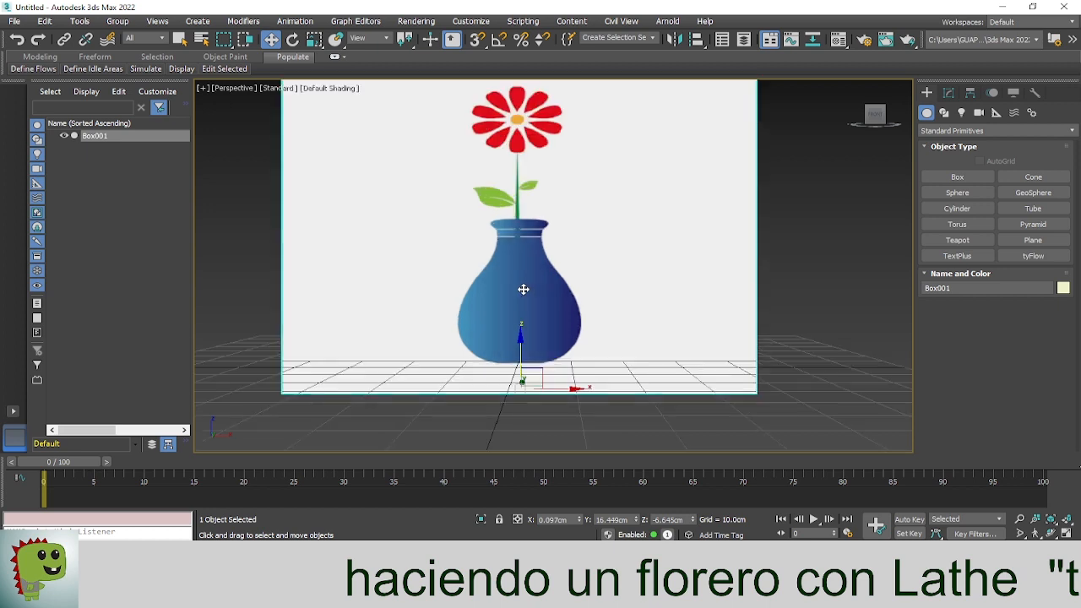
Raise the box in the Front view to about Z -6.2 cm, aligning the vase's base with the horizontal origin line
key(f)
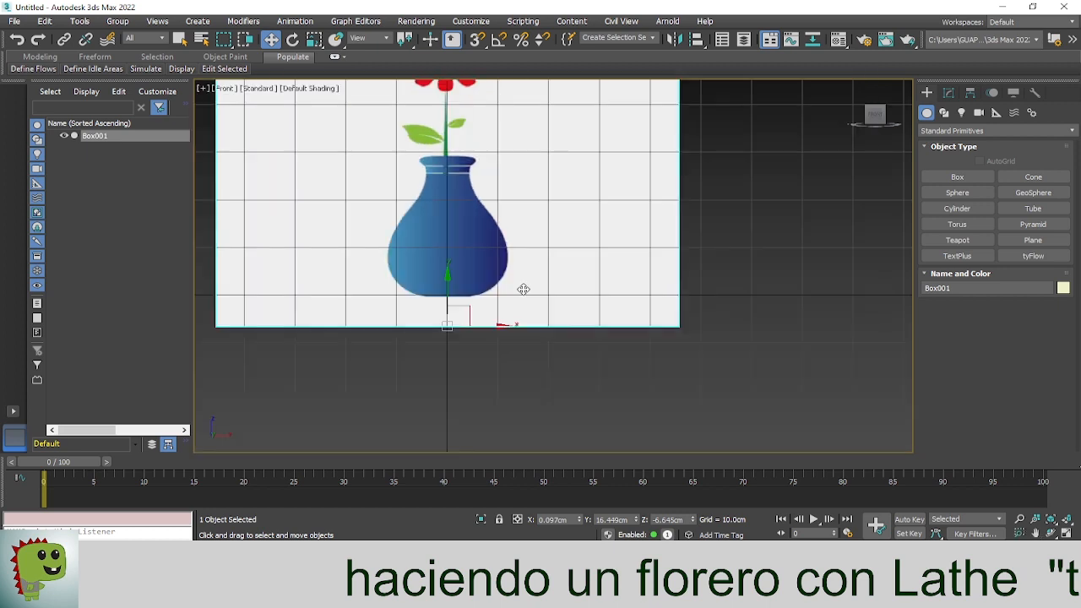
scroll(448, 306, up, 3)
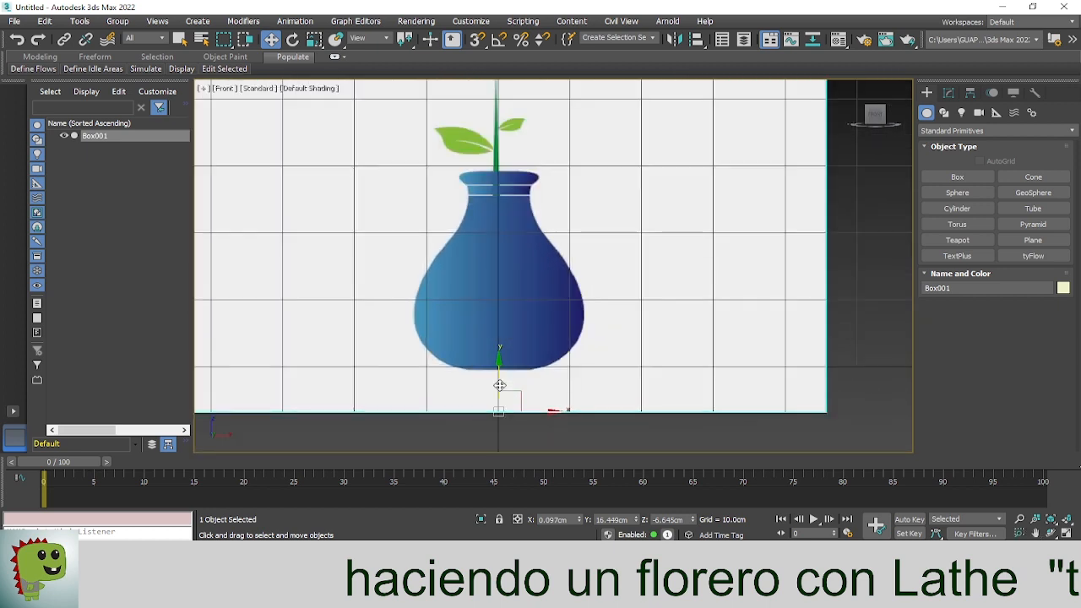
scroll(505, 377, up, 2)
middle_drag(570, 309, 558, 348)
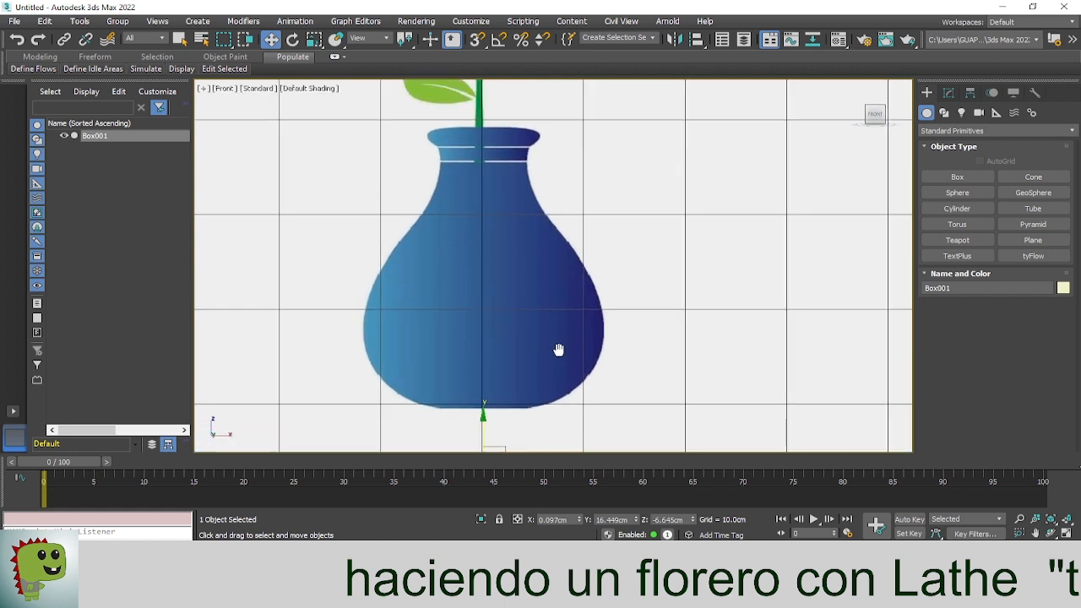
drag(495, 307, 497, 303)
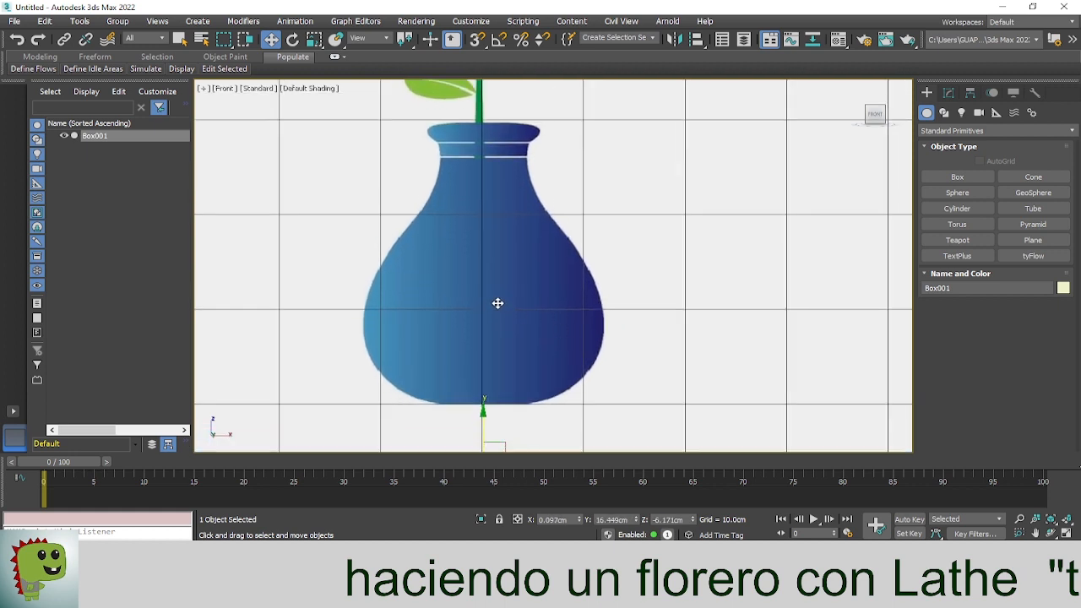
Trace the right half of the vase with an eight-vertex Line spline in the Front view, from the rim's centre to the base's centre
click(944, 113)
click(956, 193)
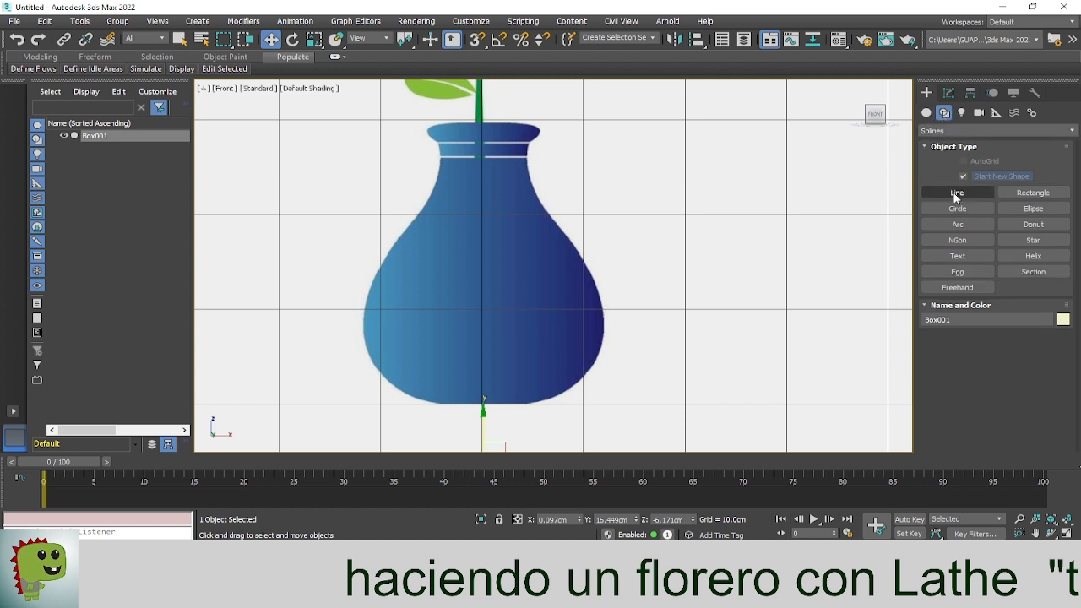
click(482, 121)
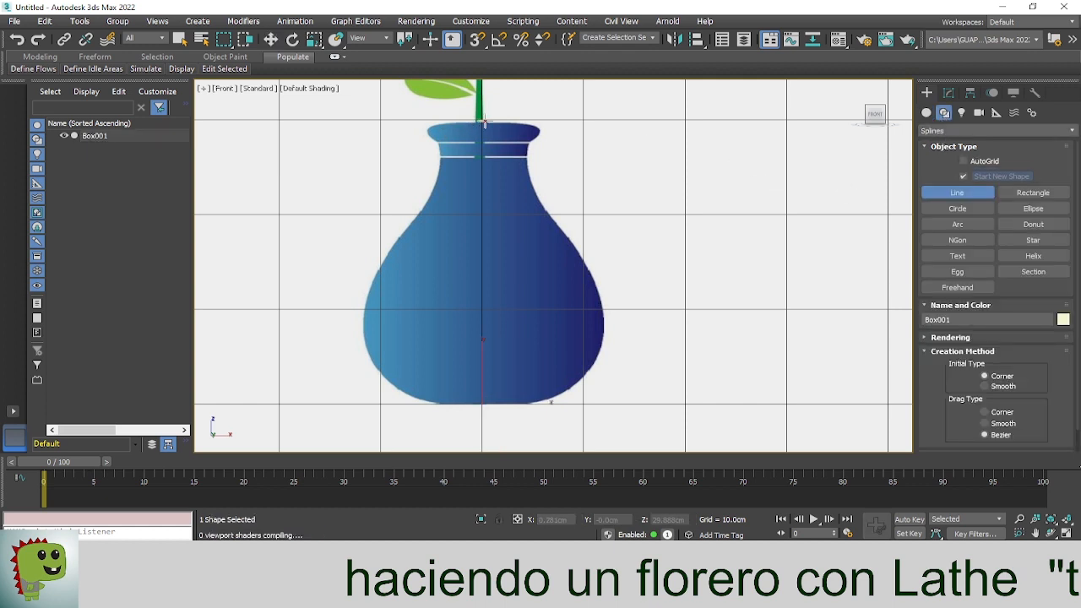
click(529, 144)
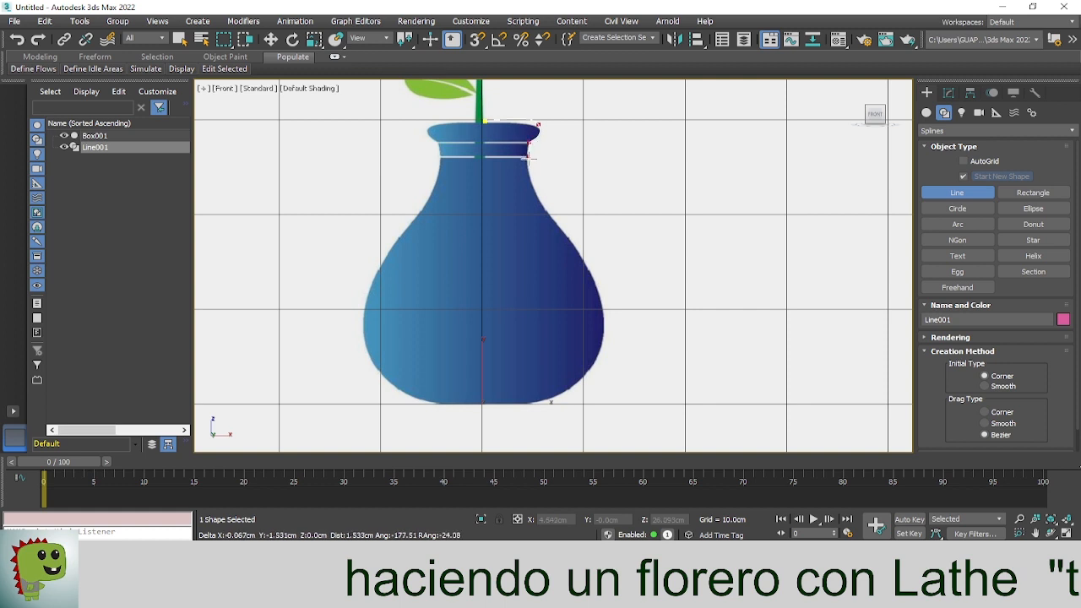
click(548, 216)
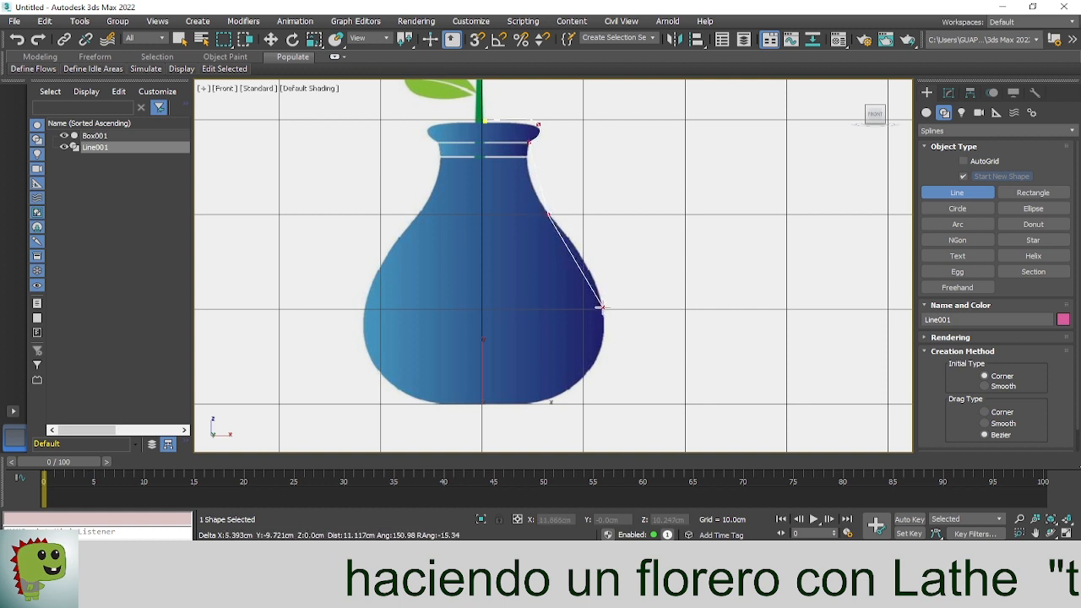
click(602, 309)
click(572, 386)
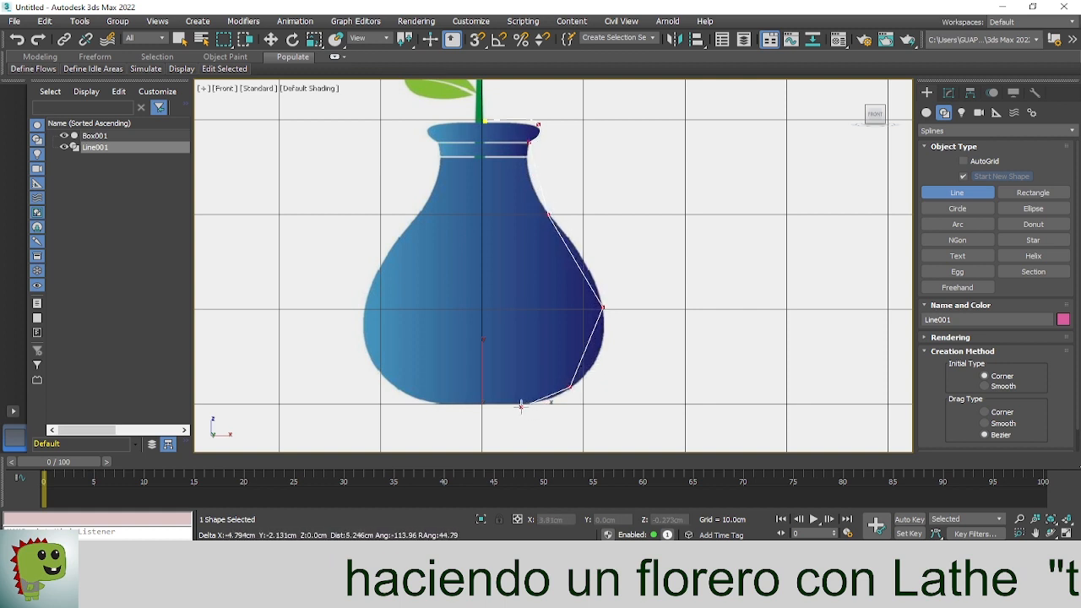
click(522, 405)
click(482, 403)
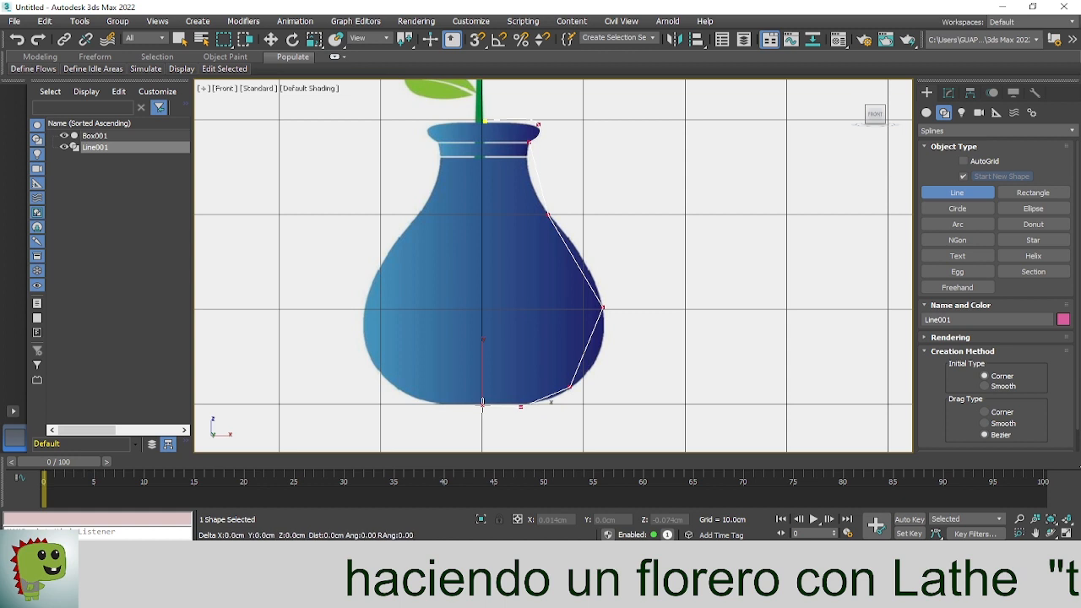
right_click(483, 401)
key(w)
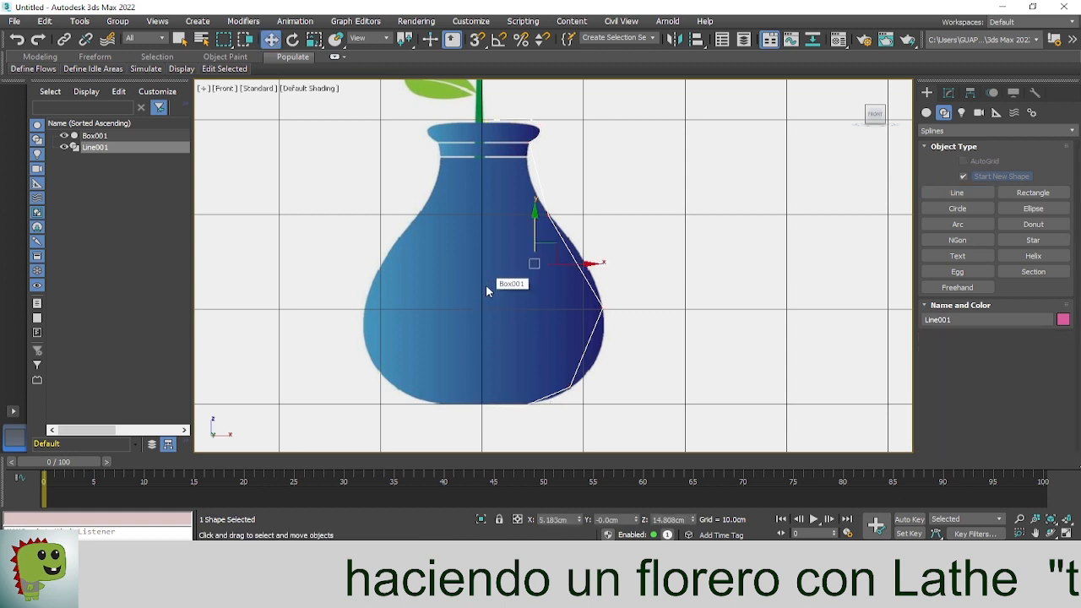
Move the reference box back along its depth axis to about Y 626.9 cm in the Perspective view, away from the spline, and deselect it
key(p)
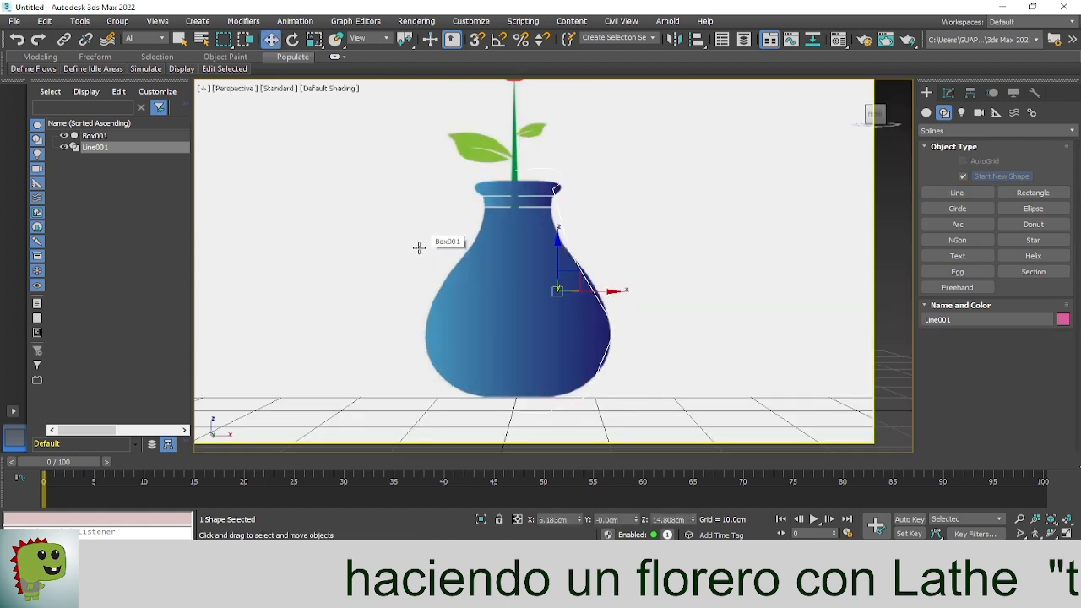
scroll(432, 295, down, 5)
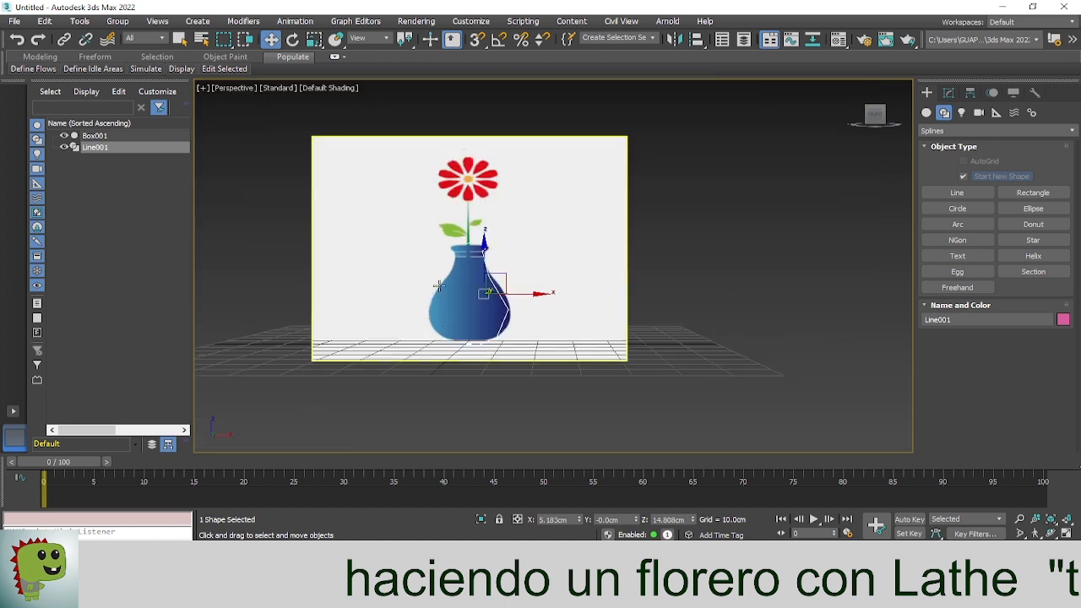
click(438, 285)
scroll(304, 285, up, 5)
scroll(511, 284, down, 8)
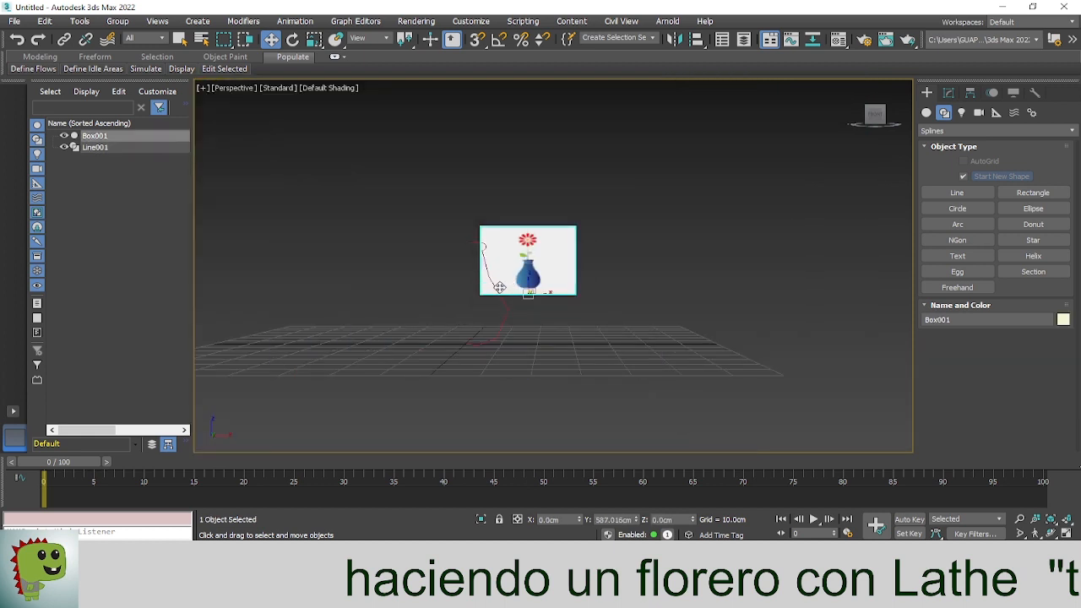
drag(499, 287, 498, 311)
alt+middle_drag(460, 332, 545, 332)
scroll(544, 331, up, 5)
scroll(543, 336, down, 4)
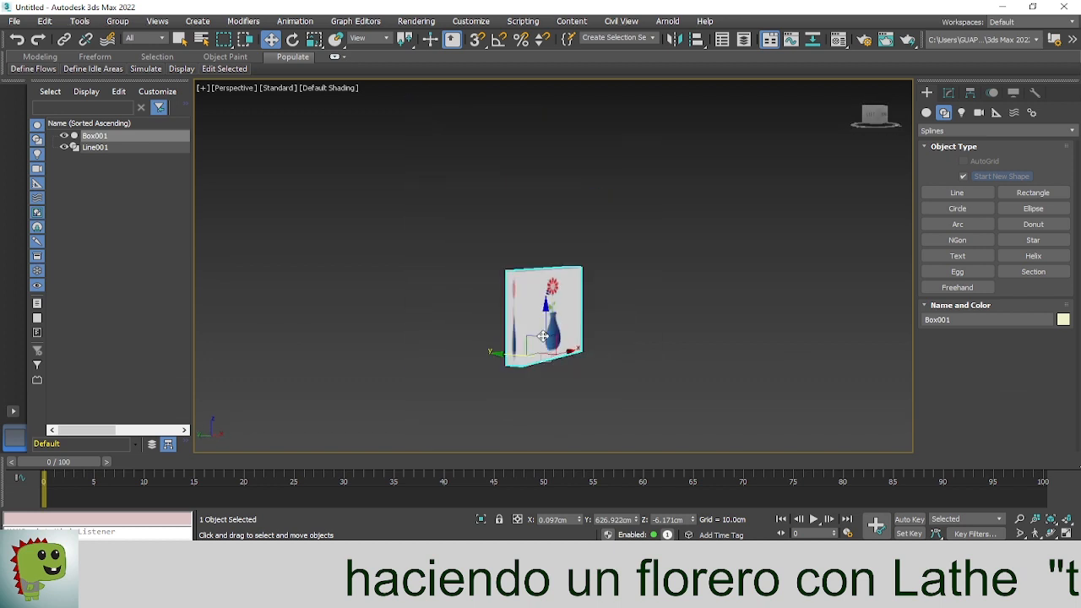
scroll(565, 384, down, 2)
click(571, 383)
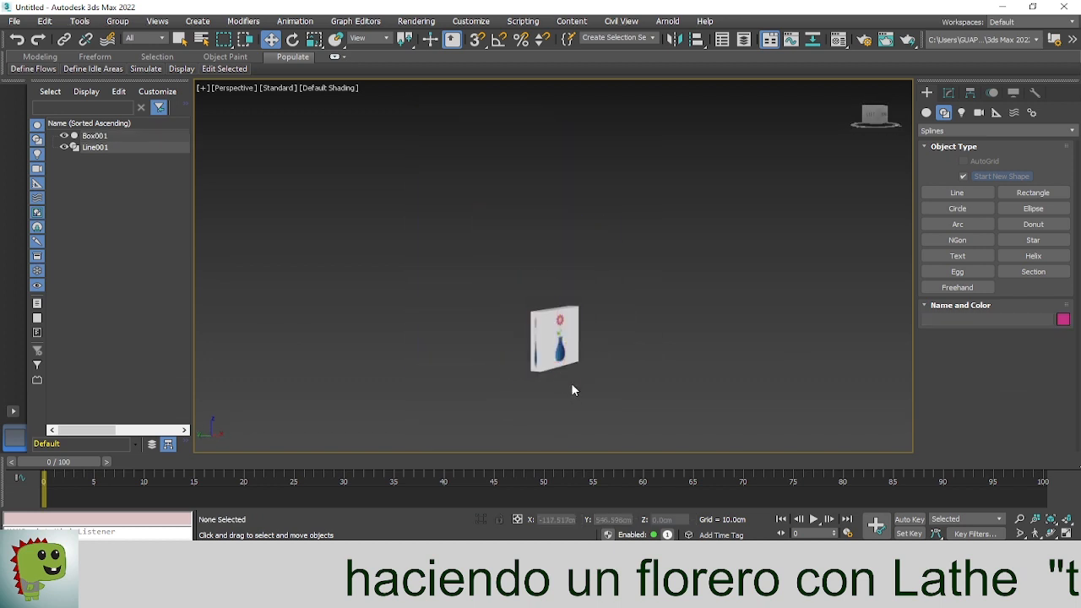
Delete the box carrying the vase reference image from the scene
key(z)
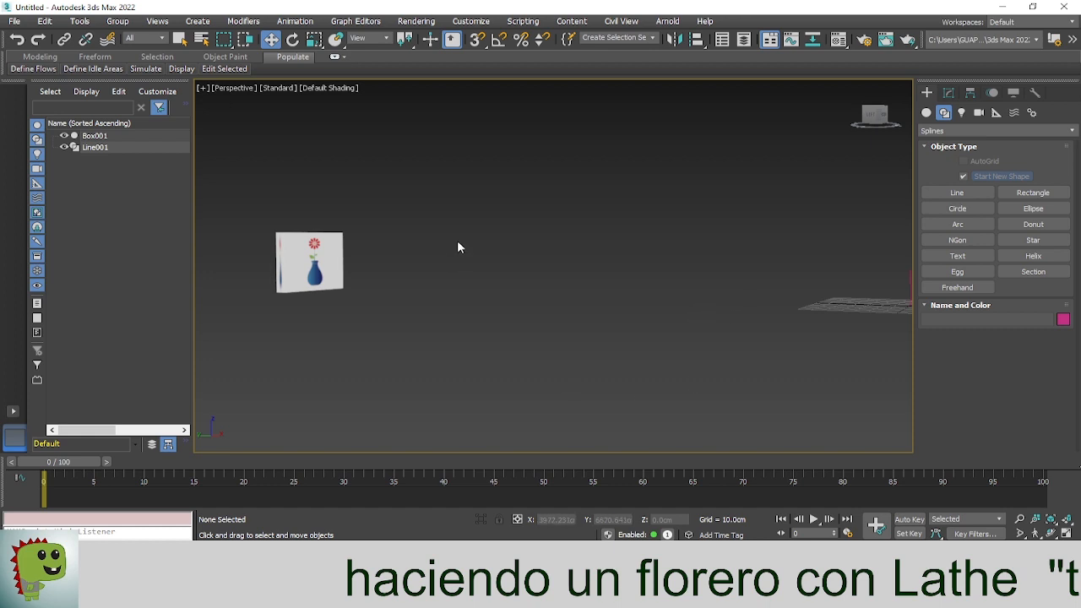
click(315, 271)
key(Delete)
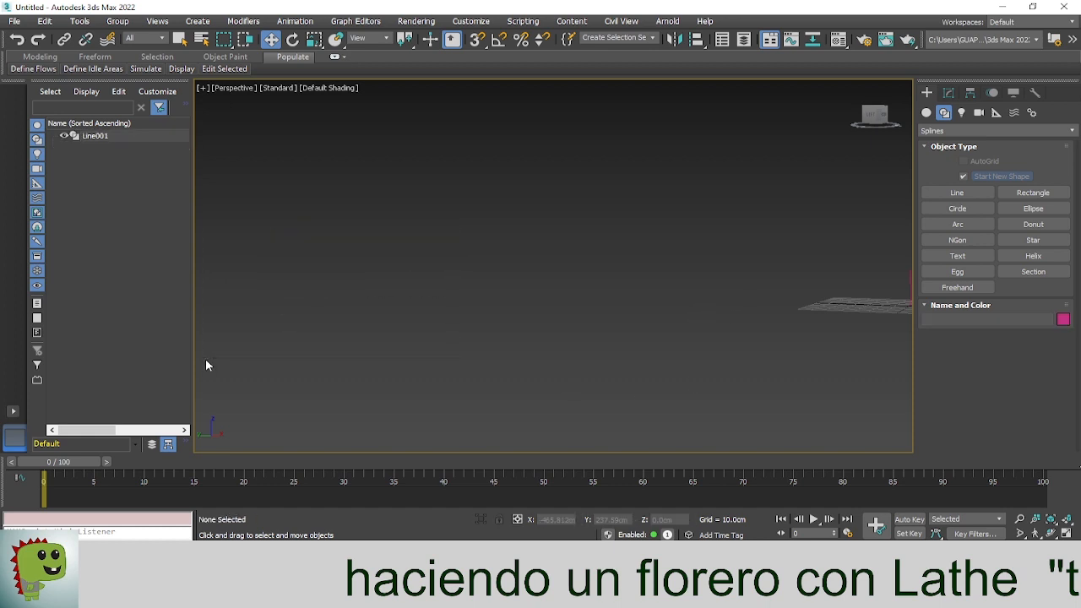
key(z)
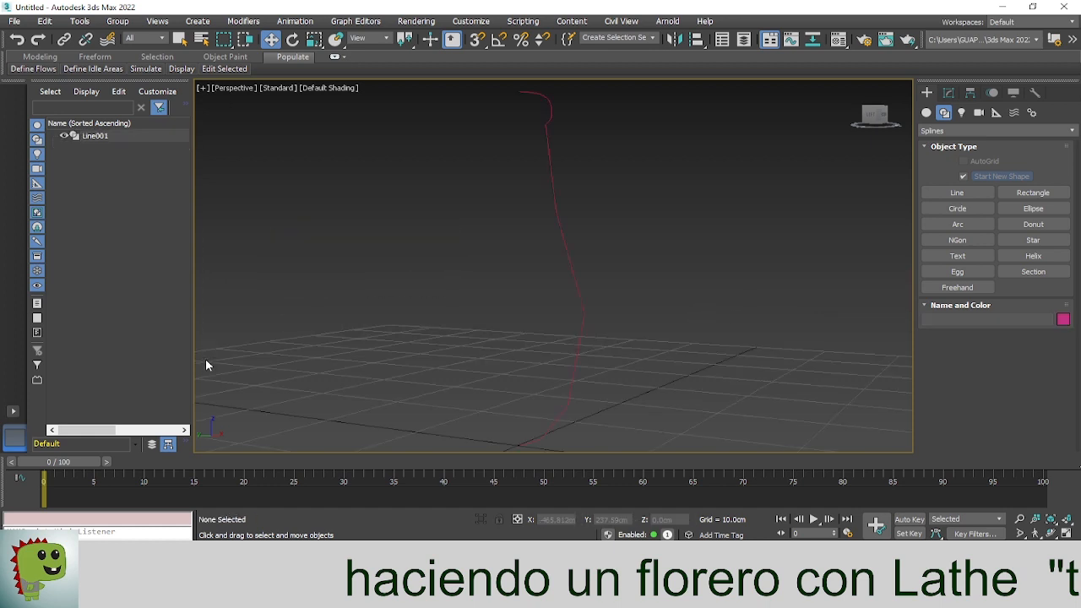
Convert all vertices of the vase profile line to Bezier Corner in the Front view
click(575, 290)
alt+middle_drag(565, 301, 447, 321)
key(f)
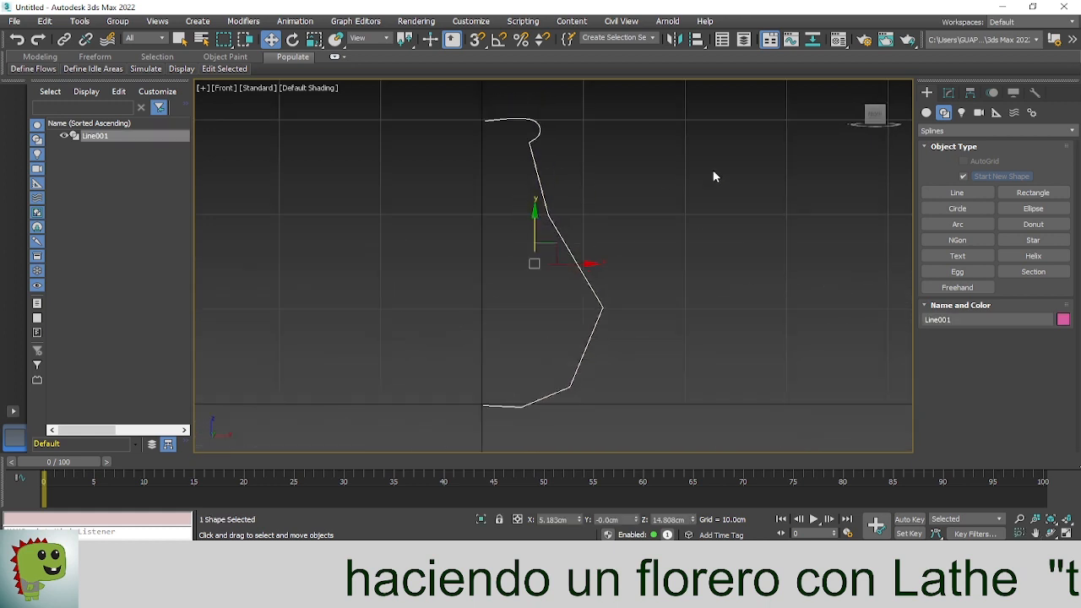
click(948, 93)
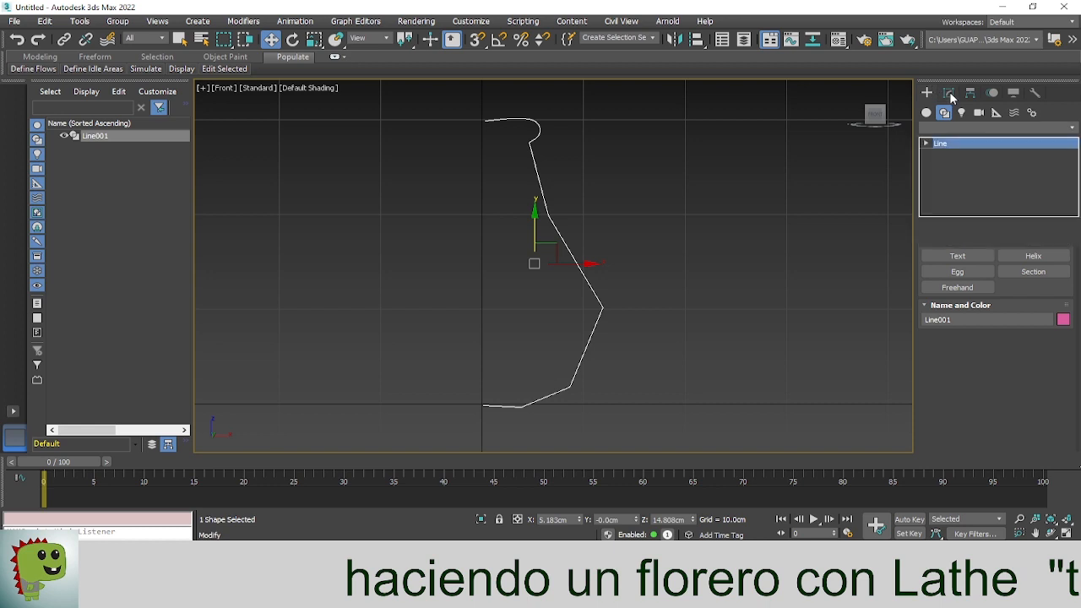
click(980, 295)
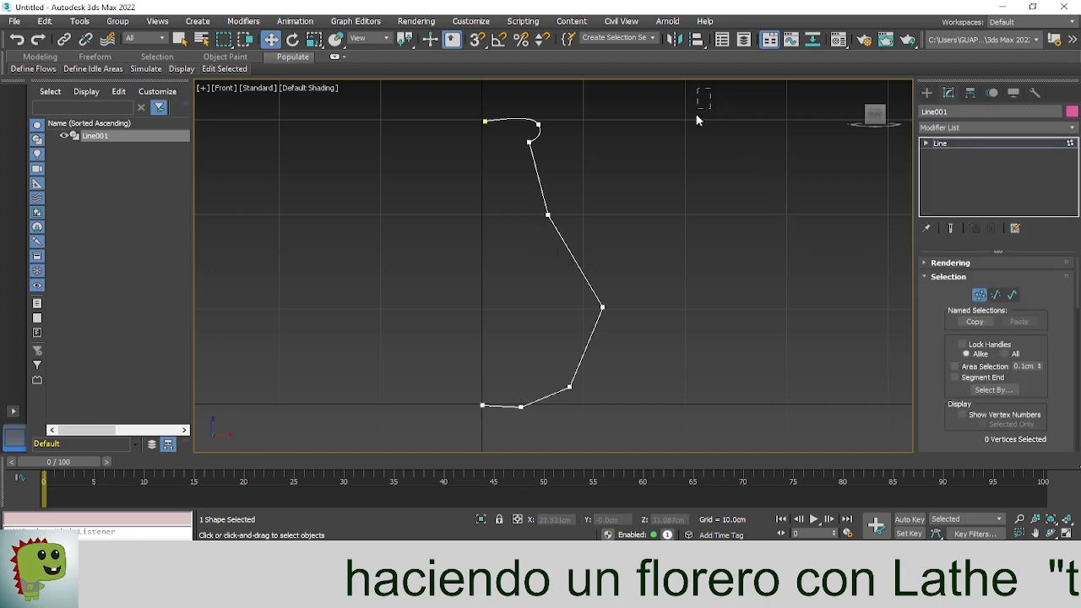
drag(445, 405, 442, 438)
right_click(482, 405)
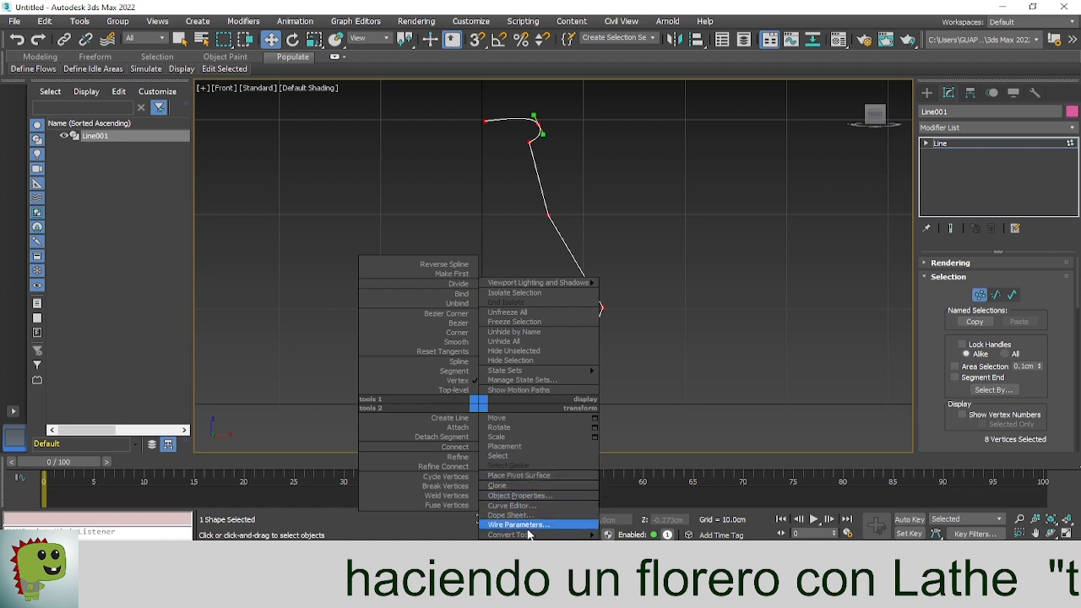
click(459, 313)
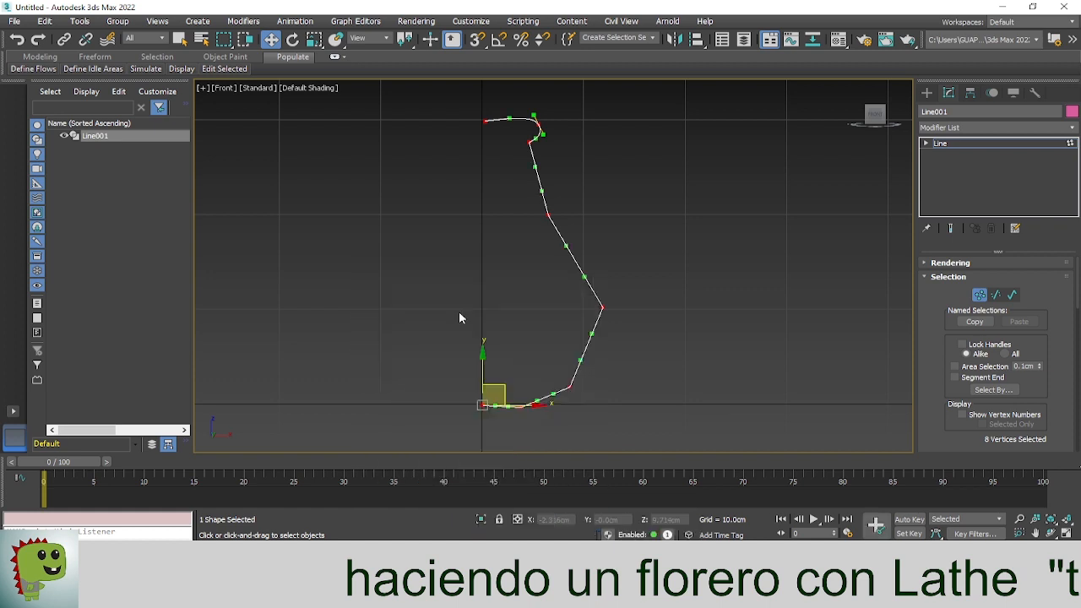
click(498, 213)
Move the rim's outer vertex outward and slightly down, and snap the profile's top end vertex onto the vertical axis with 3D snapping
scroll(541, 112, up, 2)
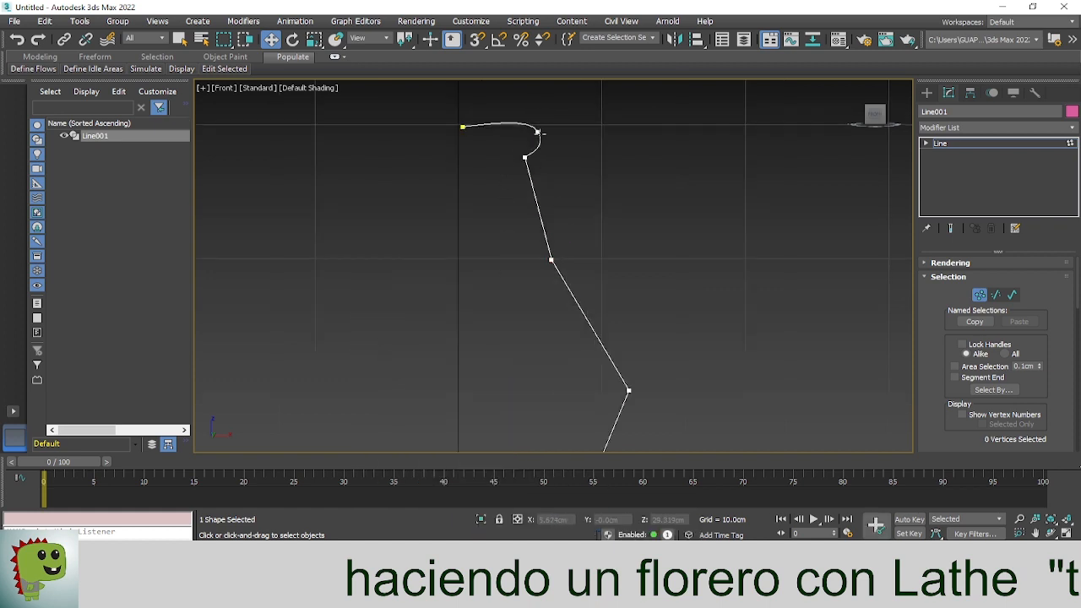
drag(538, 132, 556, 139)
click(462, 127)
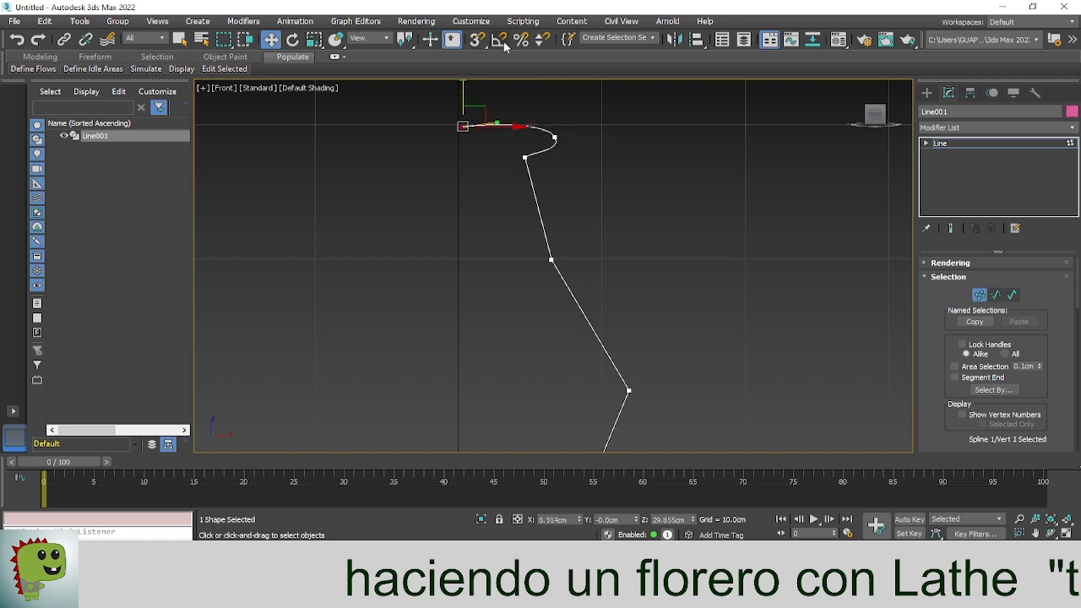
click(477, 40)
mouse_move(461, 129)
mouse_down()
mouse_move(466, 118)
mouse_move(695, 176)
mouse_move(704, 167)
mouse_move(693, 178)
mouse_move(458, 125)
mouse_up()
Snap the profile's bottom end vertex to the grid origin at 0, 0, 0 cm
click(503, 264)
middle_drag(502, 268, 502, 203)
click(460, 348)
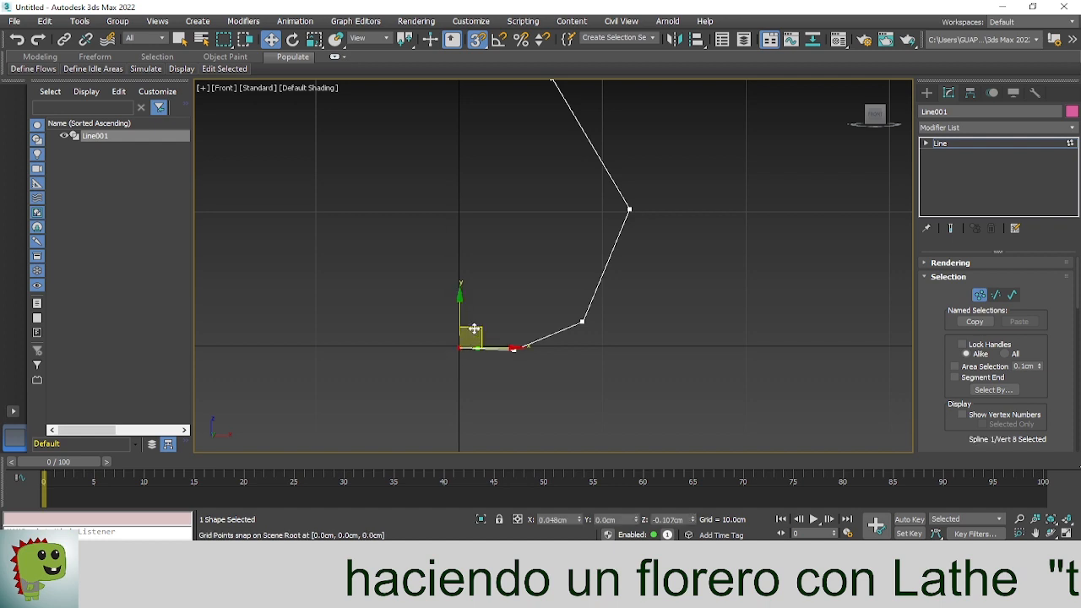
mouse_move(460, 348)
mouse_down()
mouse_move(531, 397)
mouse_move(494, 352)
mouse_move(459, 347)
mouse_up()
click(508, 380)
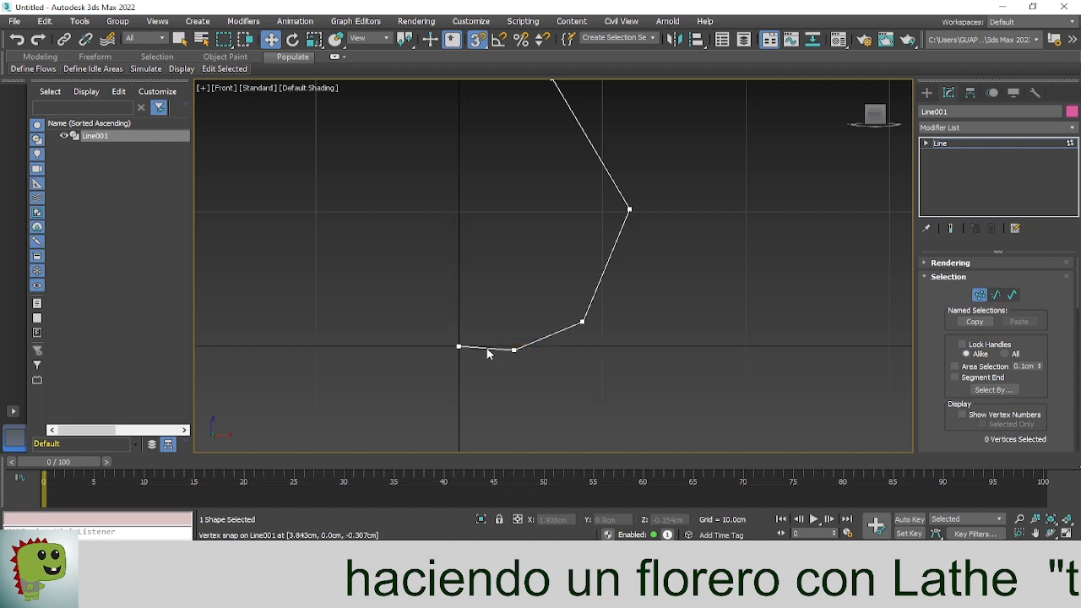
Snap the base's outer vertex onto the horizontal origin line at X 10 cm and turn snapping off
scroll(491, 353, up, 3)
click(539, 353)
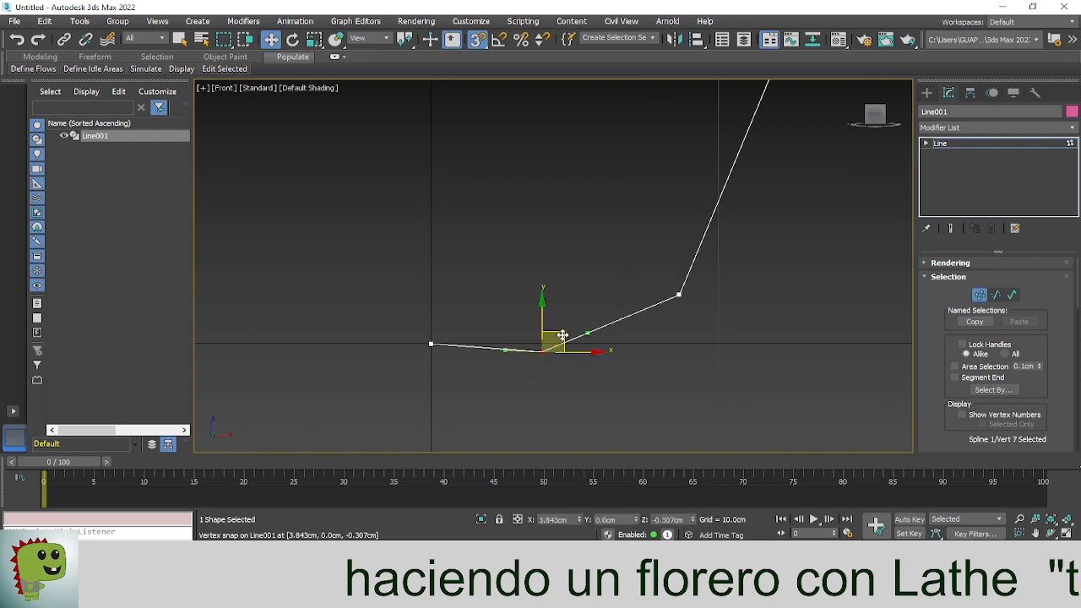
drag(562, 335, 718, 343)
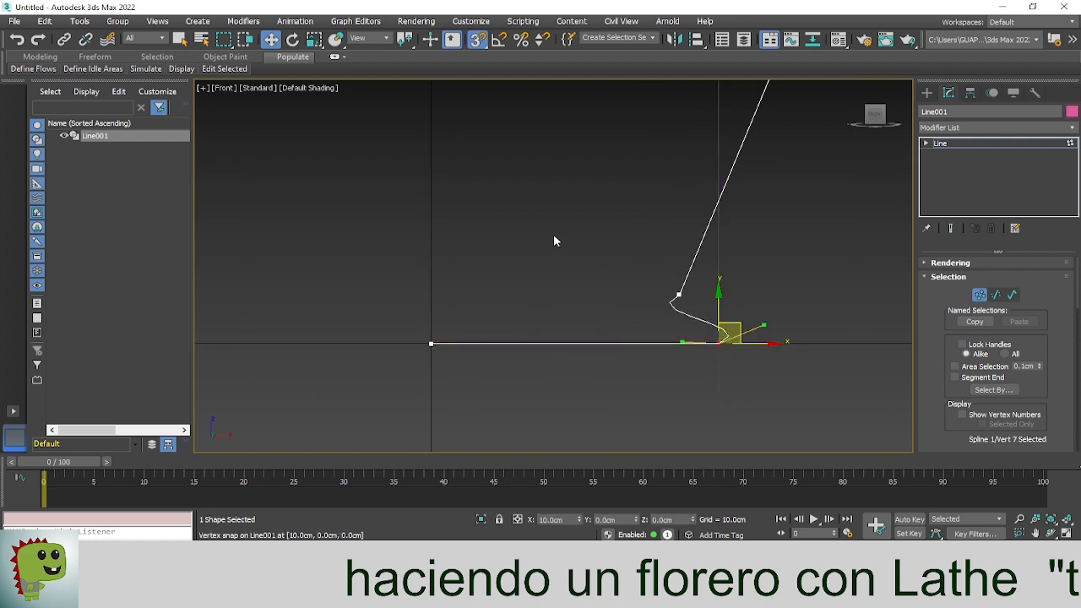
click(484, 42)
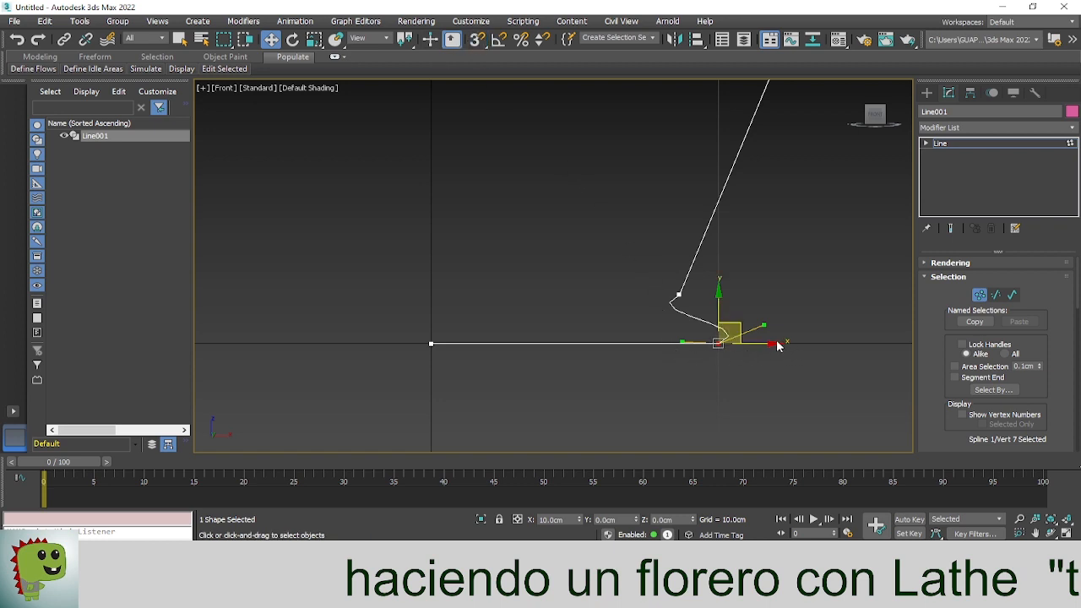
Slide the base's outer vertex inward along the X axis and delete the vertex just above it
drag(777, 345, 669, 330)
click(678, 293)
key(Delete)
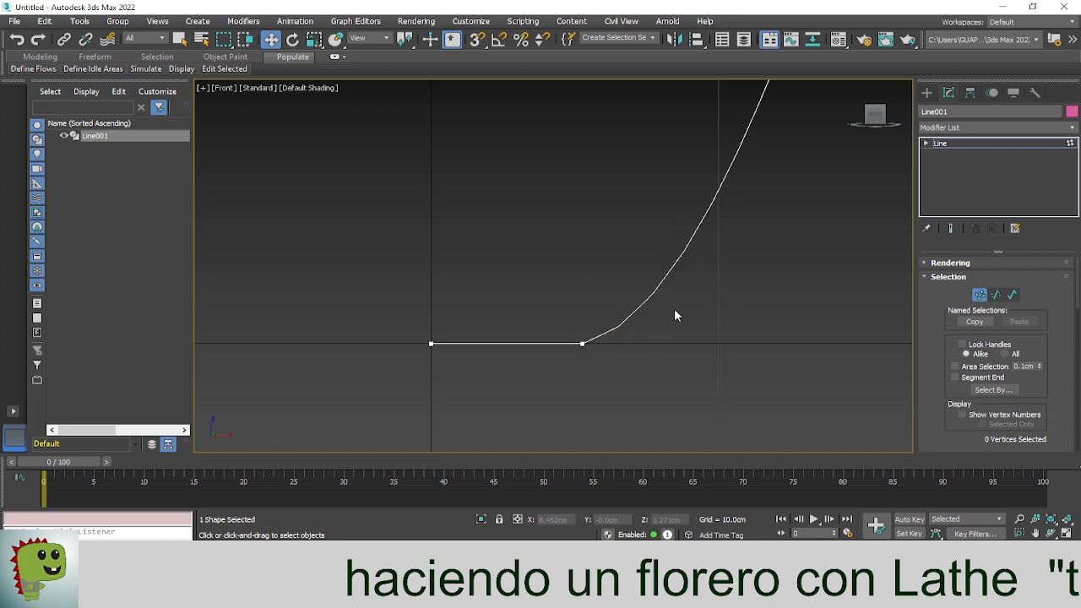
Adjust both Bezier handles of the vertex at the vase's widest point to round the belly curve above and below it
scroll(668, 316, down, 2)
middle_drag(736, 260, 682, 380)
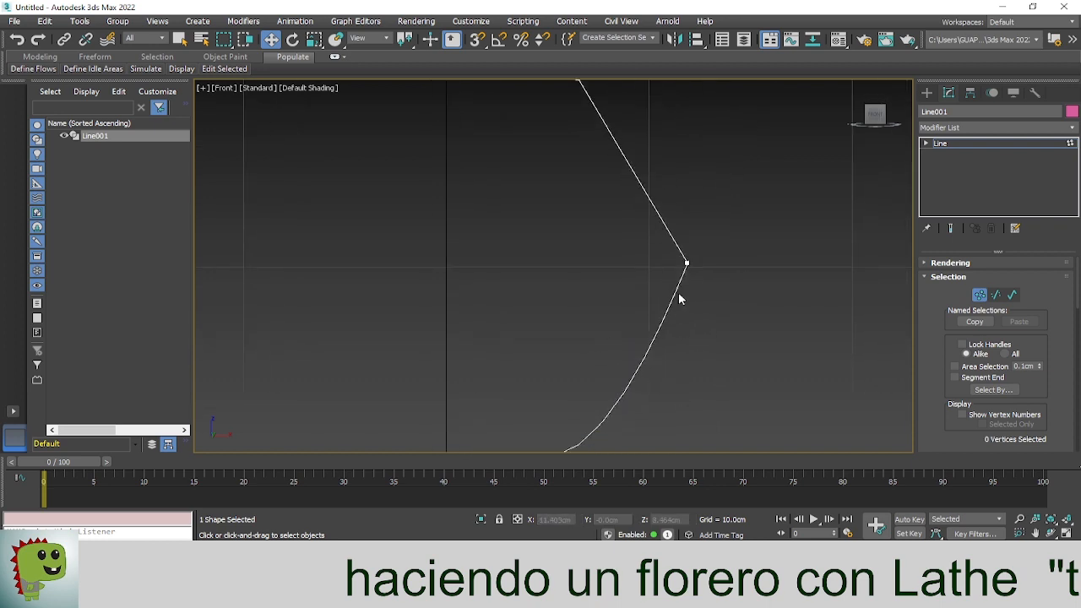
click(689, 263)
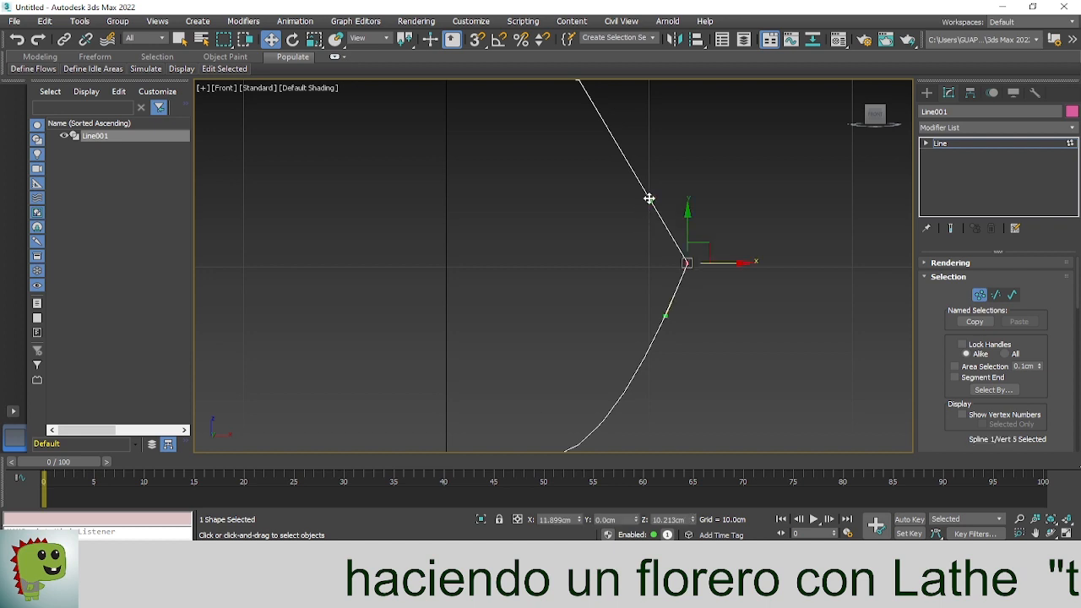
drag(648, 199, 673, 138)
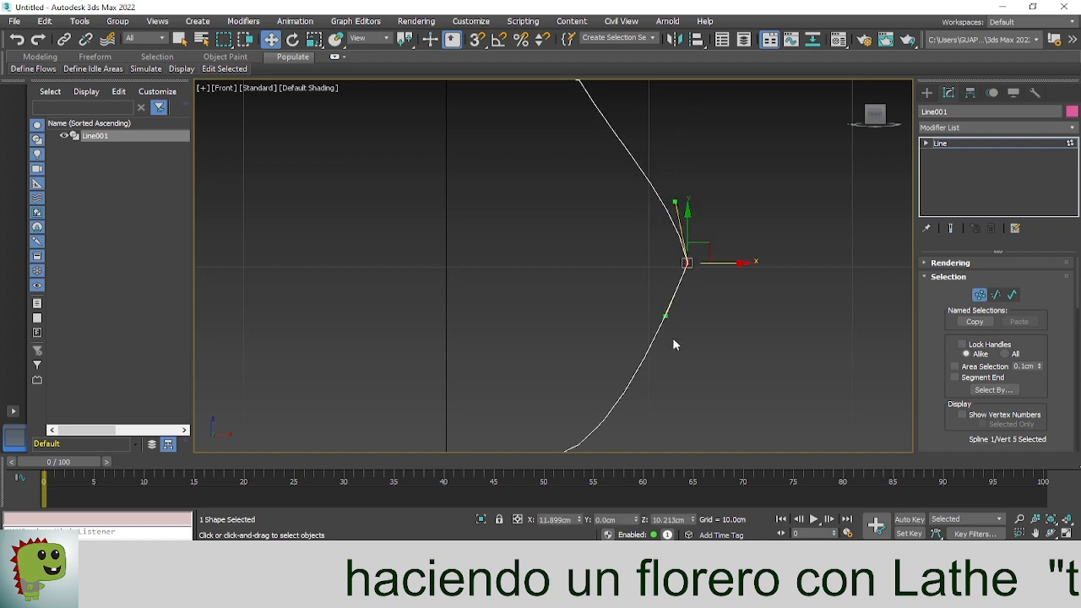
drag(664, 316, 689, 356)
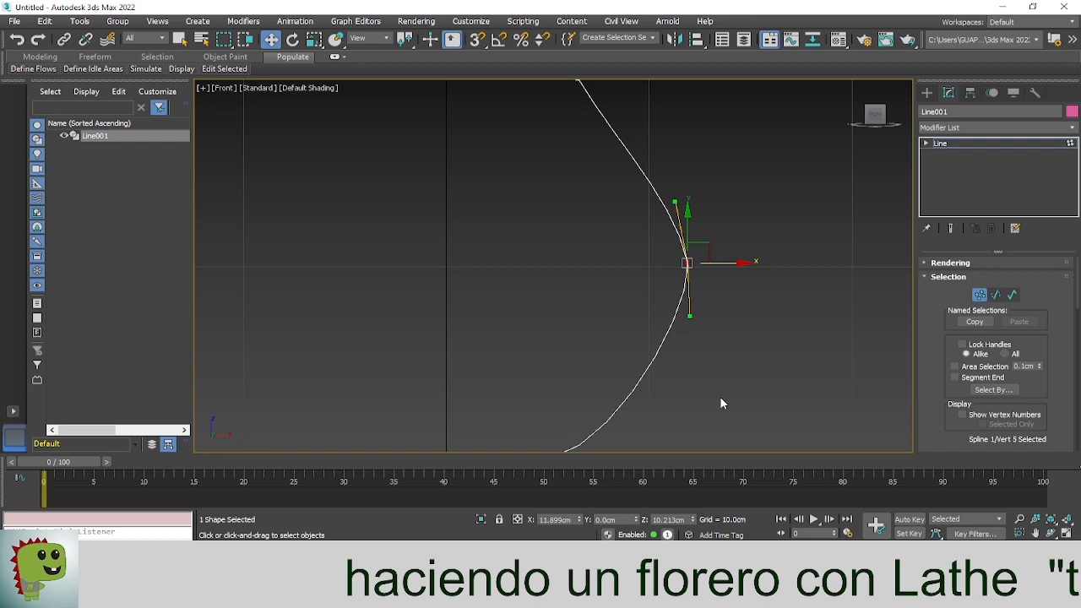
Move the vertex at the base of the neck inward to about X 4.7 cm, Z 19.9 cm to narrow the neck
scroll(721, 404, down, 4)
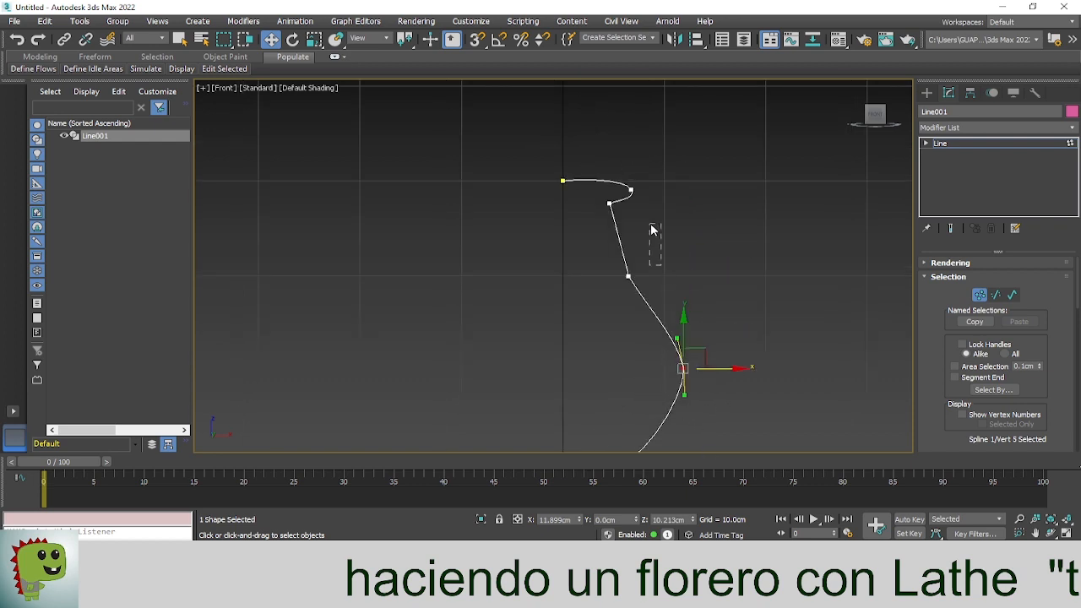
drag(651, 226, 651, 227)
middle_drag(656, 251, 655, 208)
drag(627, 235, 608, 248)
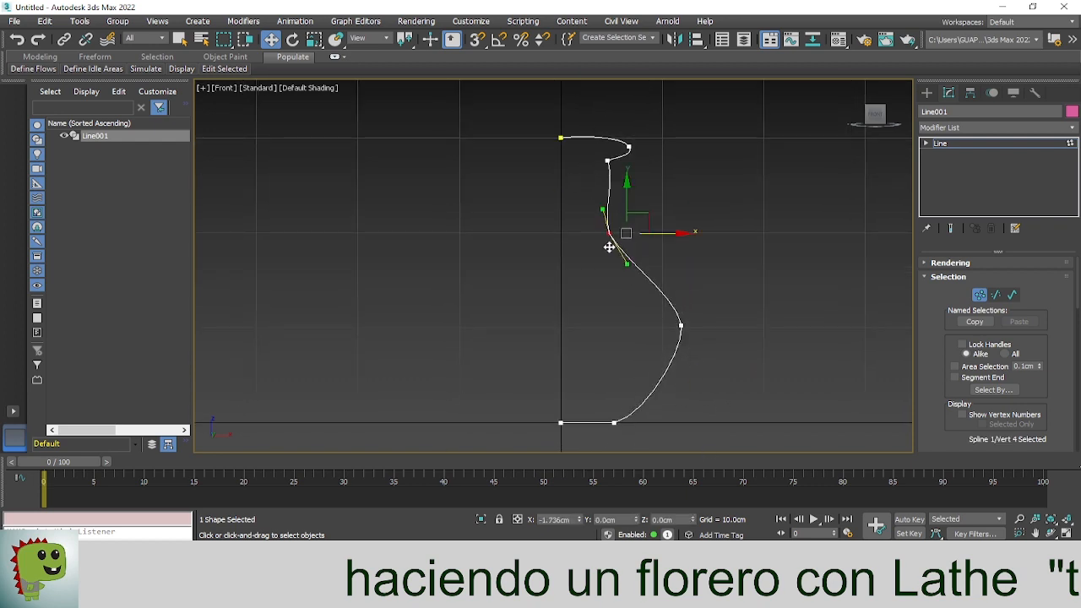
scroll(605, 176, up, 4)
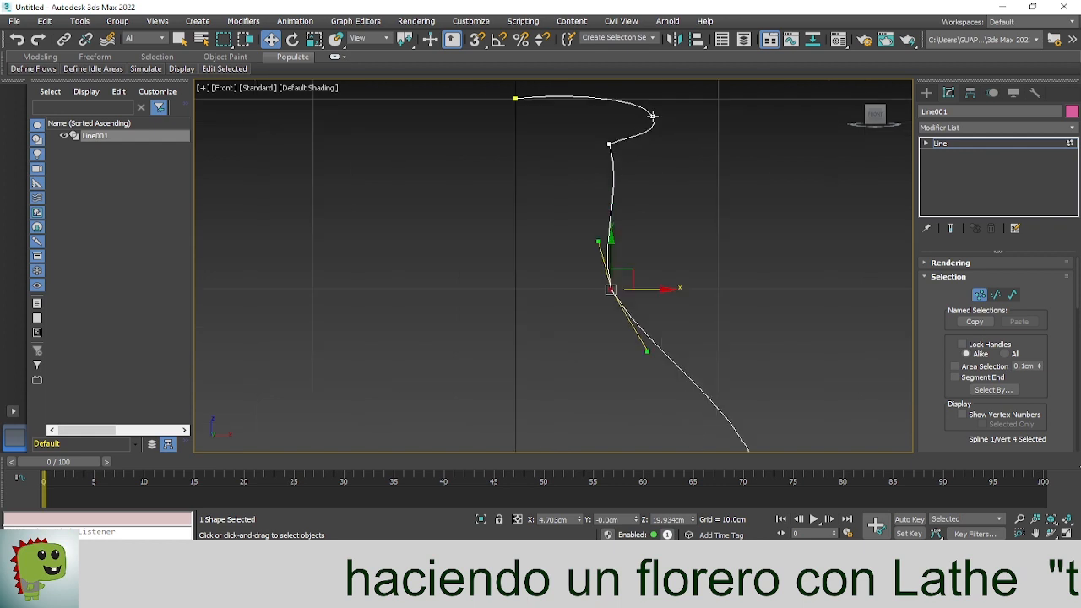
Move the rim's outer vertex outward to about X 8.4 cm, Z 29.1 cm to widen the vase mouth
drag(653, 116, 685, 116)
middle_drag(557, 194, 551, 267)
right_click(506, 176)
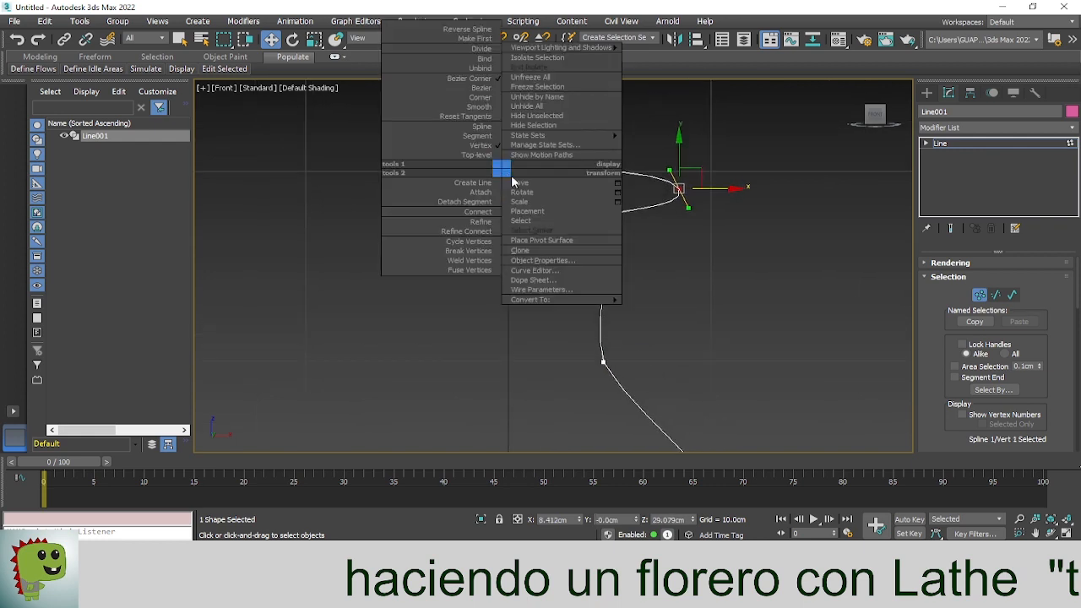
click(488, 107)
click(678, 190)
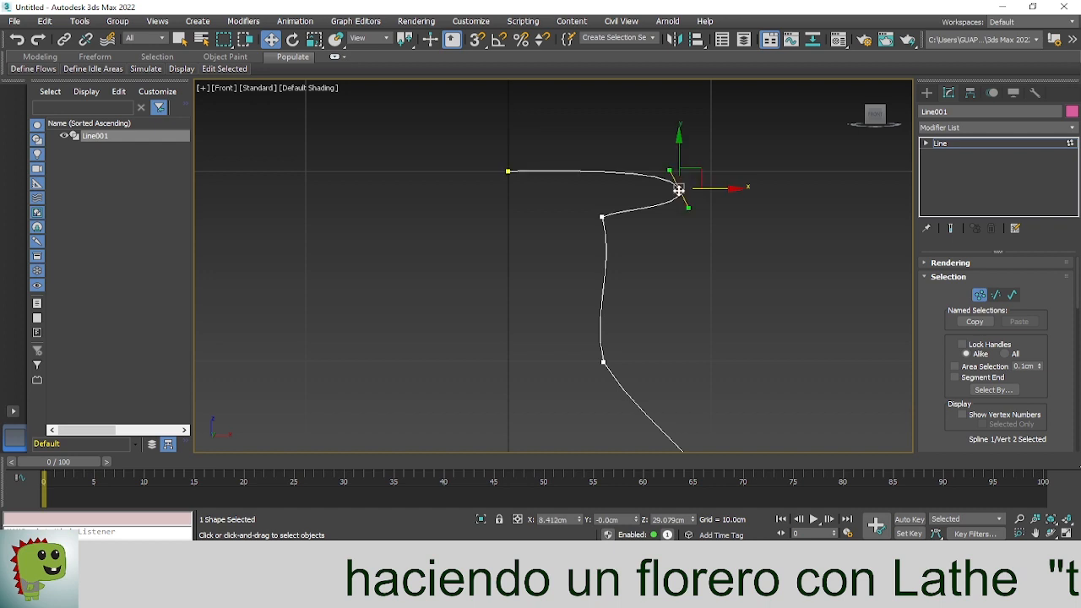
click(673, 275)
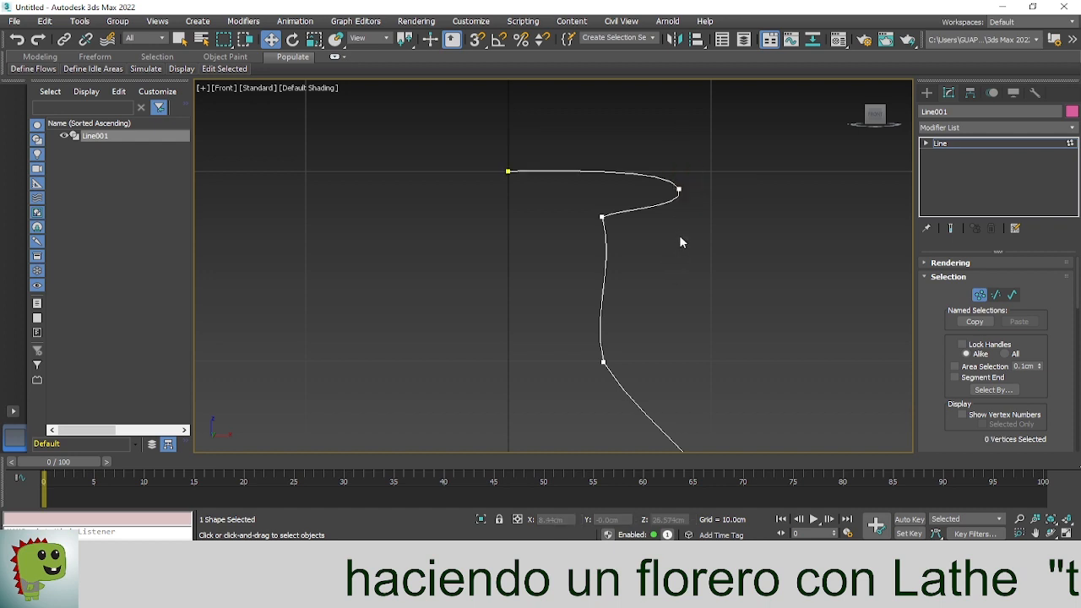
Adjust the upper Bezier handle of the rim's outer vertex to shape the curve of the lip
click(678, 188)
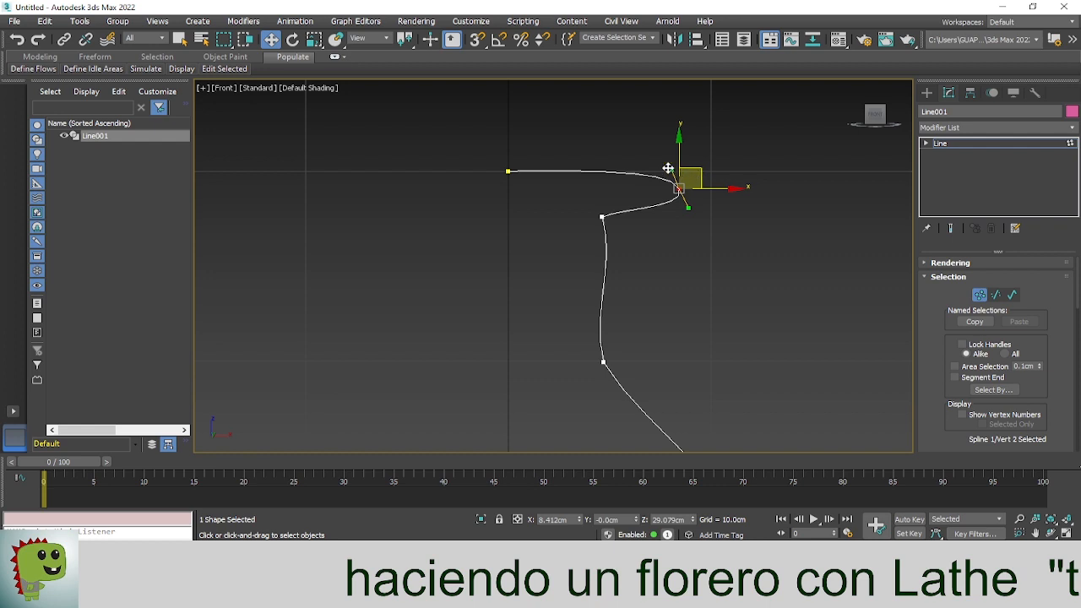
drag(668, 167, 676, 164)
drag(675, 164, 652, 170)
Adjust both Bezier handles of the vertex just below the rim to round its corner and bow the neck inward
click(603, 217)
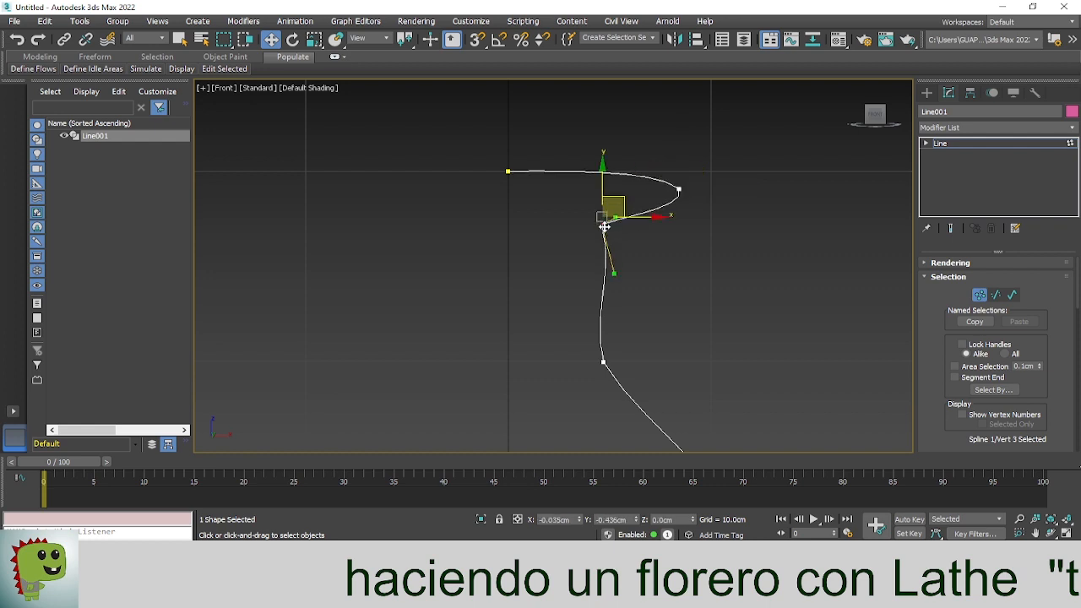
drag(614, 209, 574, 172)
scroll(616, 219, up, 3)
scroll(616, 220, up, 3)
scroll(612, 254, down, 3)
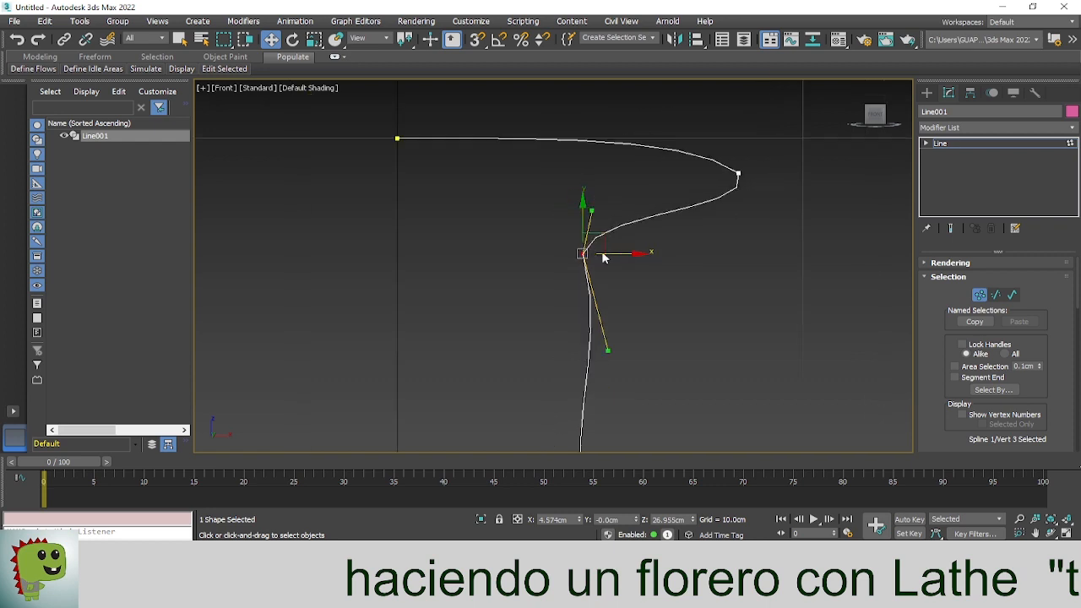
drag(605, 351, 531, 375)
Try deleting the vertex at the base of the neck and undo the deletion
middle_drag(524, 403, 475, 221)
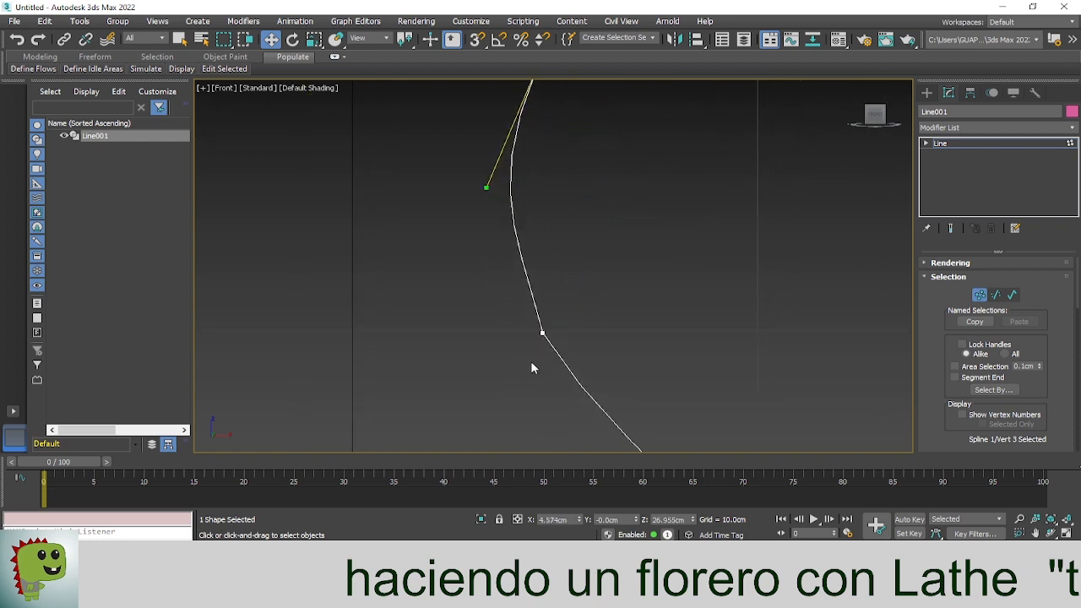
click(543, 334)
scroll(540, 359, down, 2)
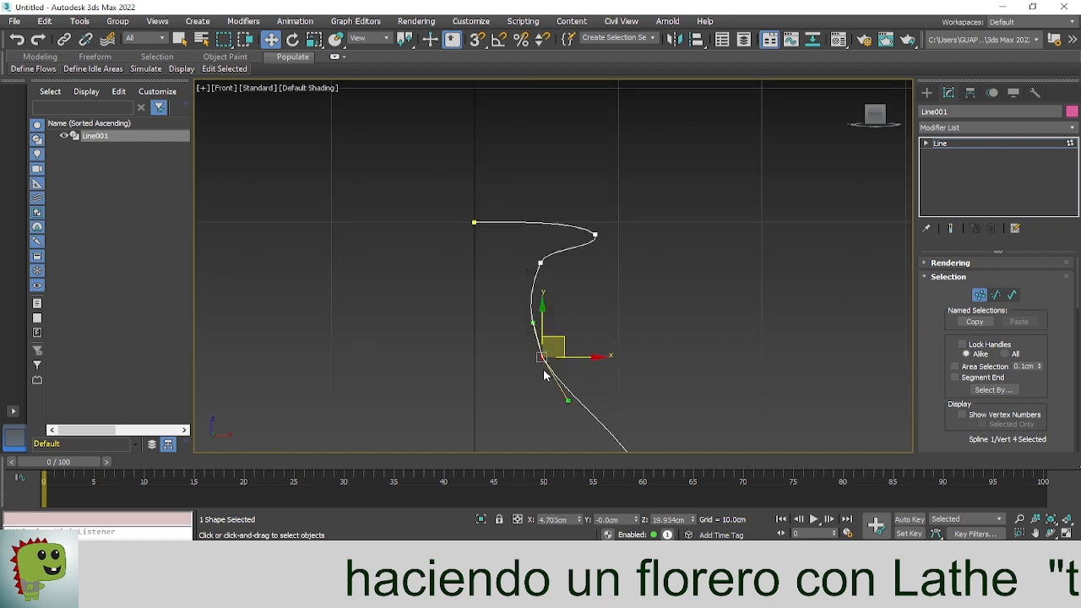
middle_drag(630, 384, 600, 246)
key(Delete)
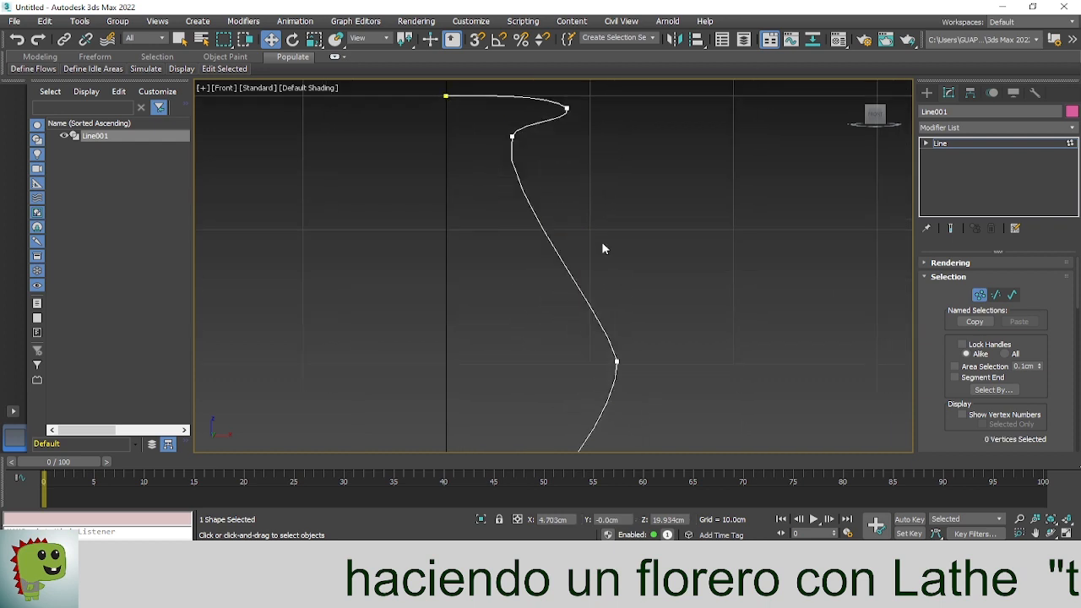
key(ctrl+z)
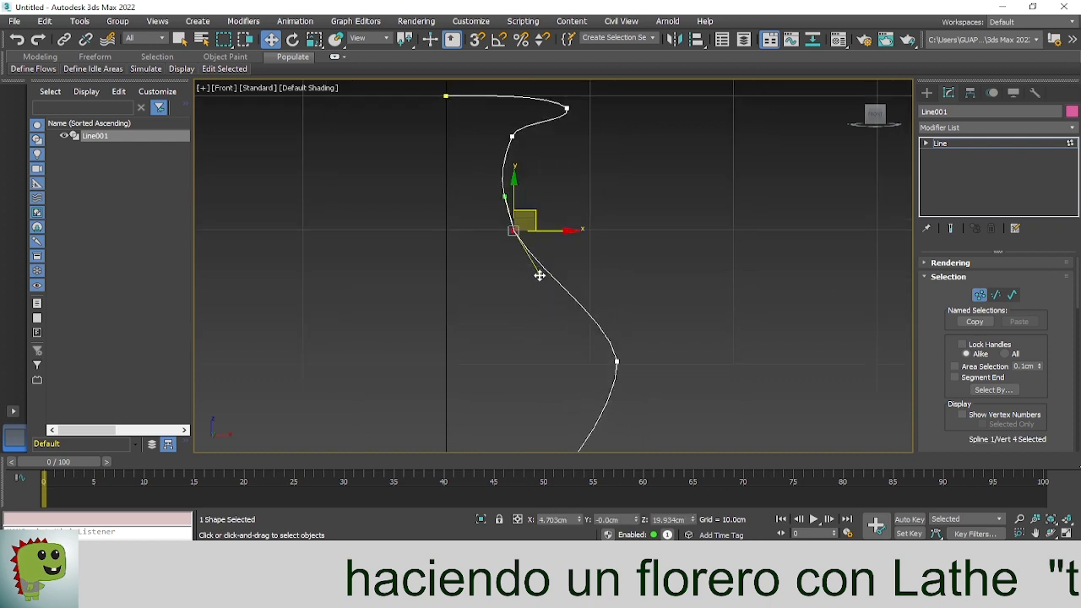
Adjust both Bezier handles of the vertex at the base of the neck to smooth the transition into the belly
drag(538, 275, 559, 299)
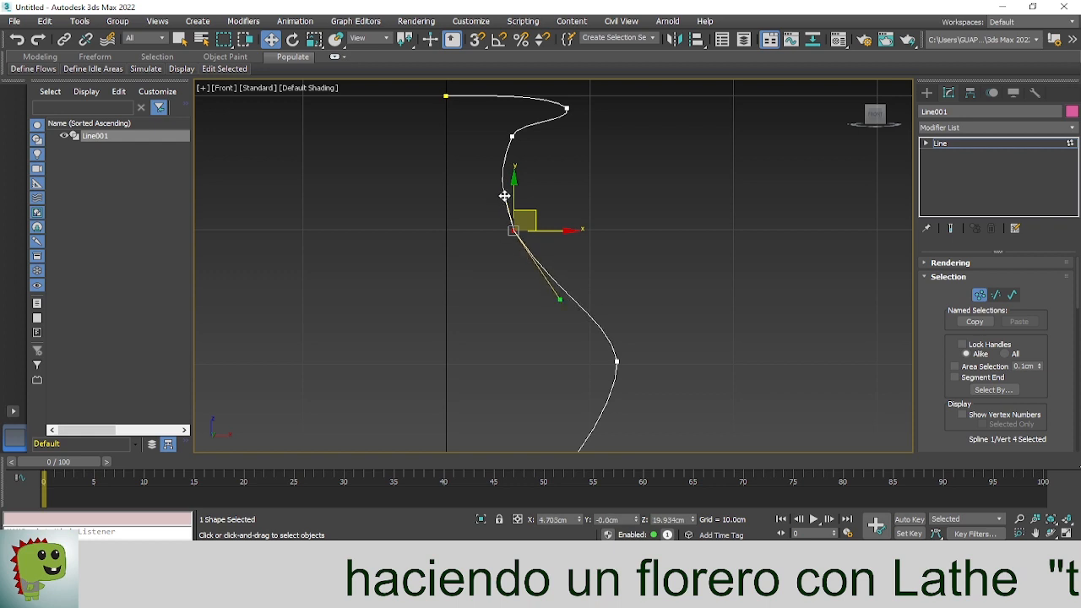
drag(504, 196, 487, 193)
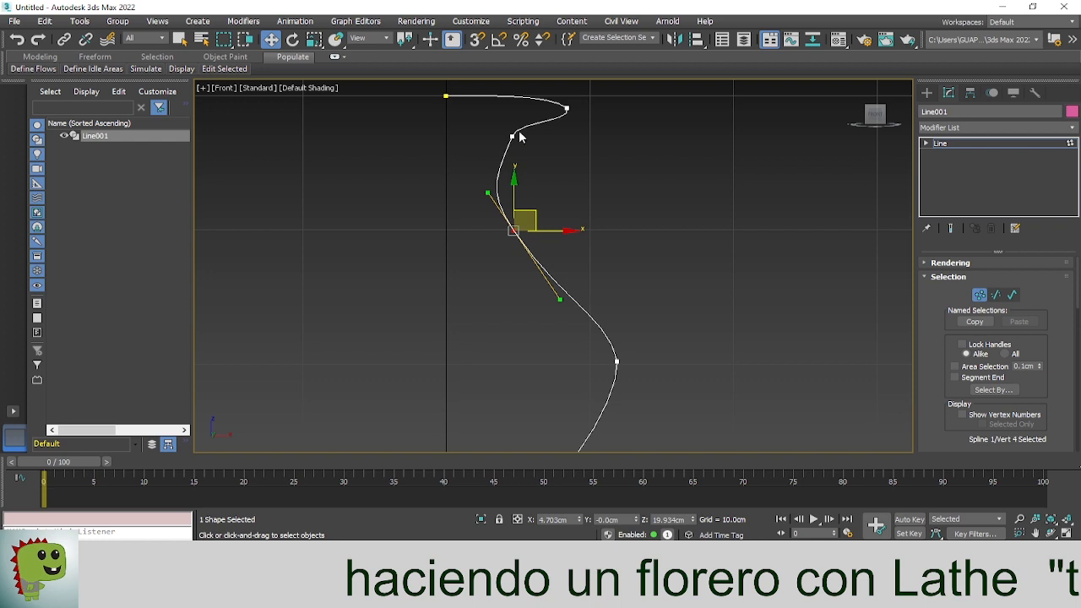
Move the vertex below the rim to about X 4.1 cm, Z 25.7 cm and pull its upper Bezier handle outward
drag(515, 135, 505, 149)
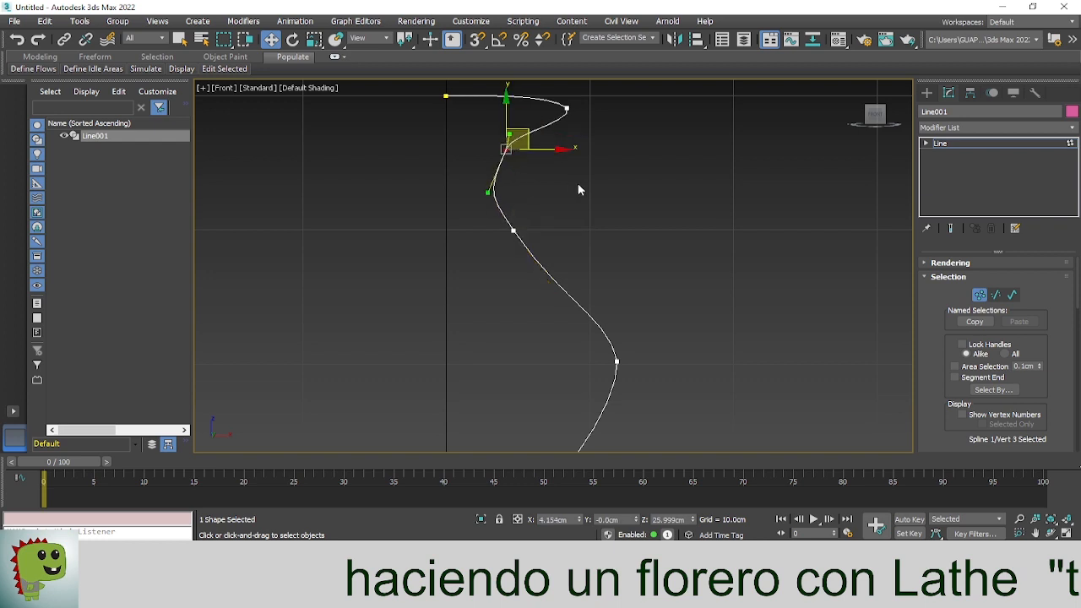
click(580, 188)
click(505, 148)
scroll(506, 150, up, 3)
click(579, 132)
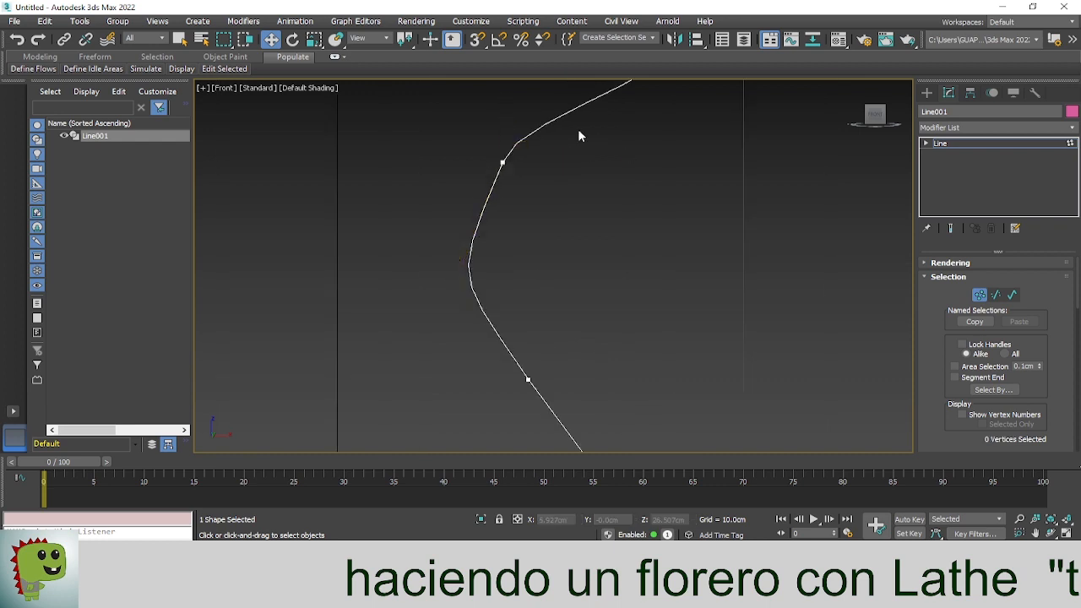
click(502, 161)
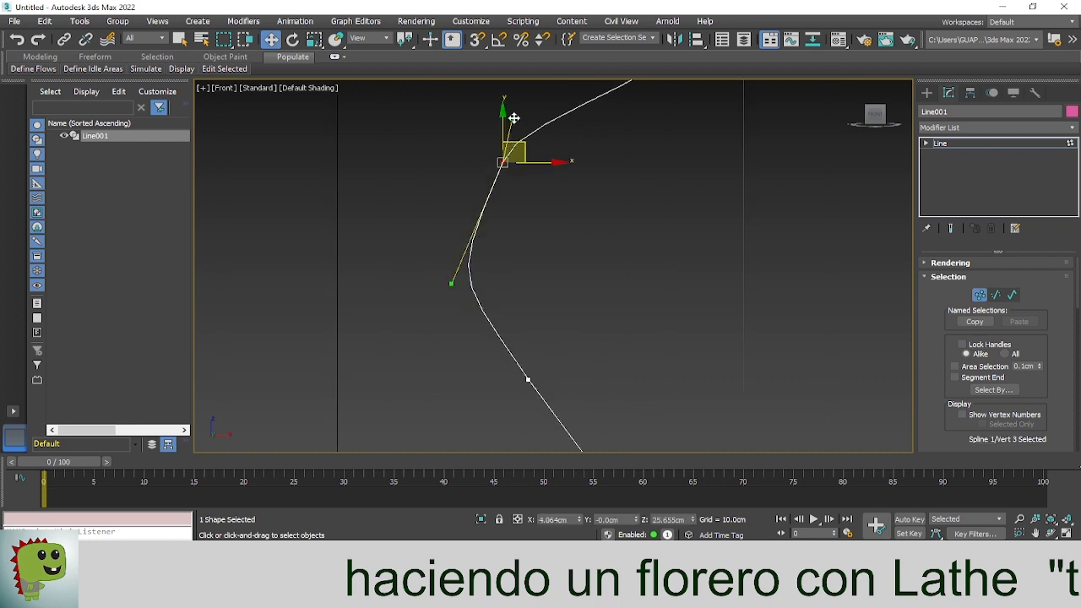
drag(514, 118, 540, 107)
scroll(579, 222, down, 3)
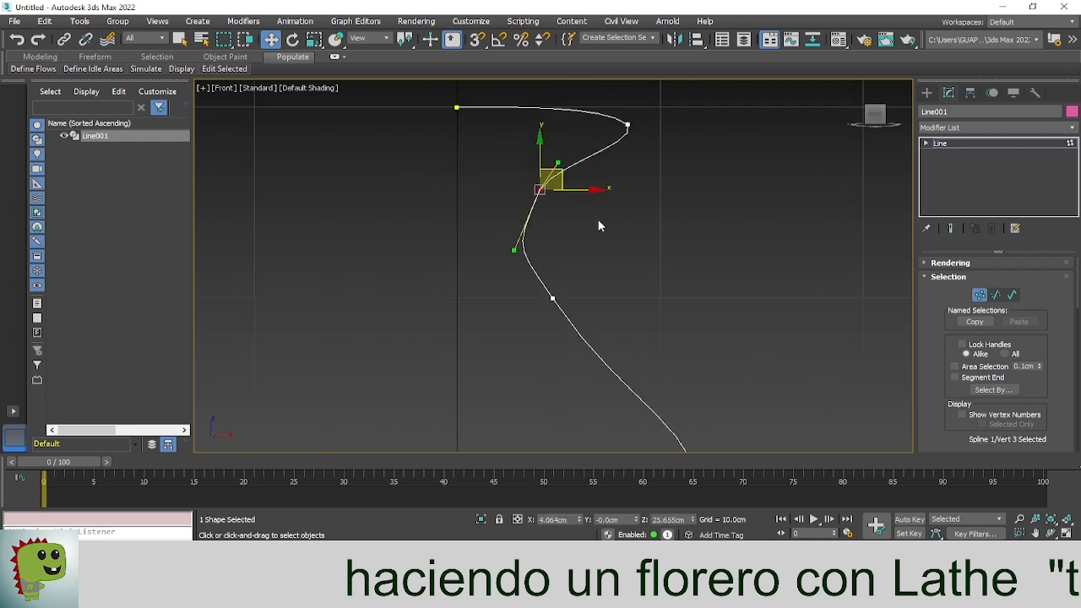
Lower the neck's base vertex to about X 4.5 cm, Z 18.3 cm and raise its lower Bezier handle to fill out the shoulder
middle_drag(642, 299, 531, 219)
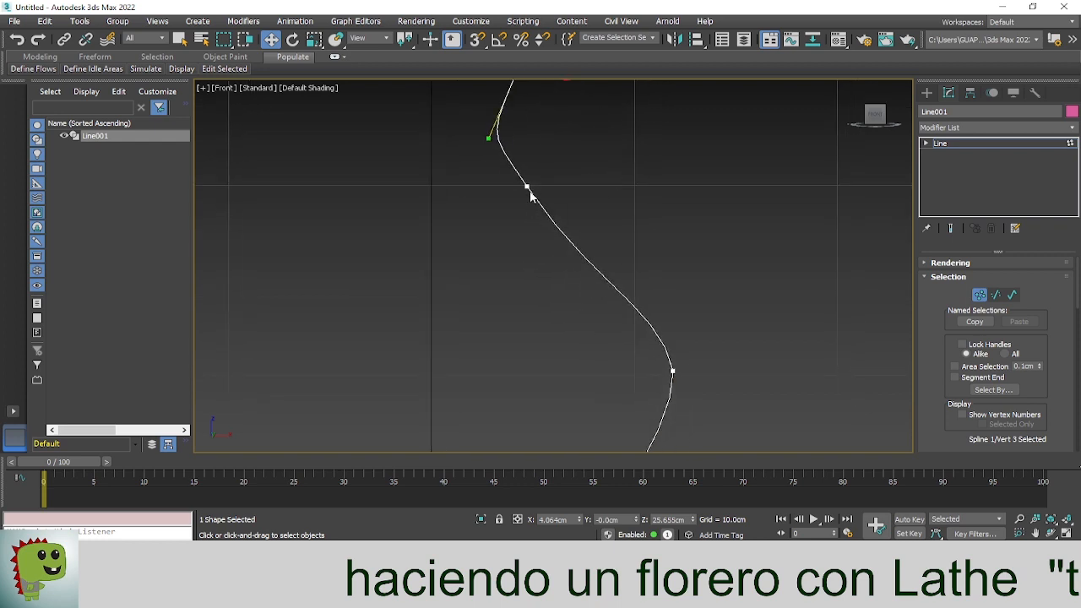
drag(528, 187, 524, 219)
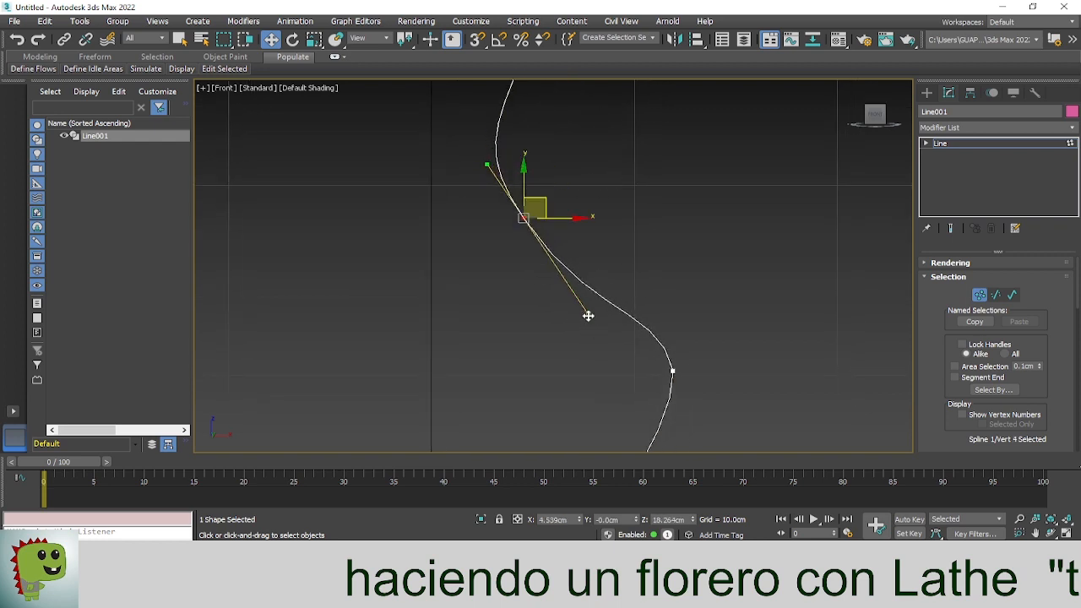
drag(588, 316, 582, 256)
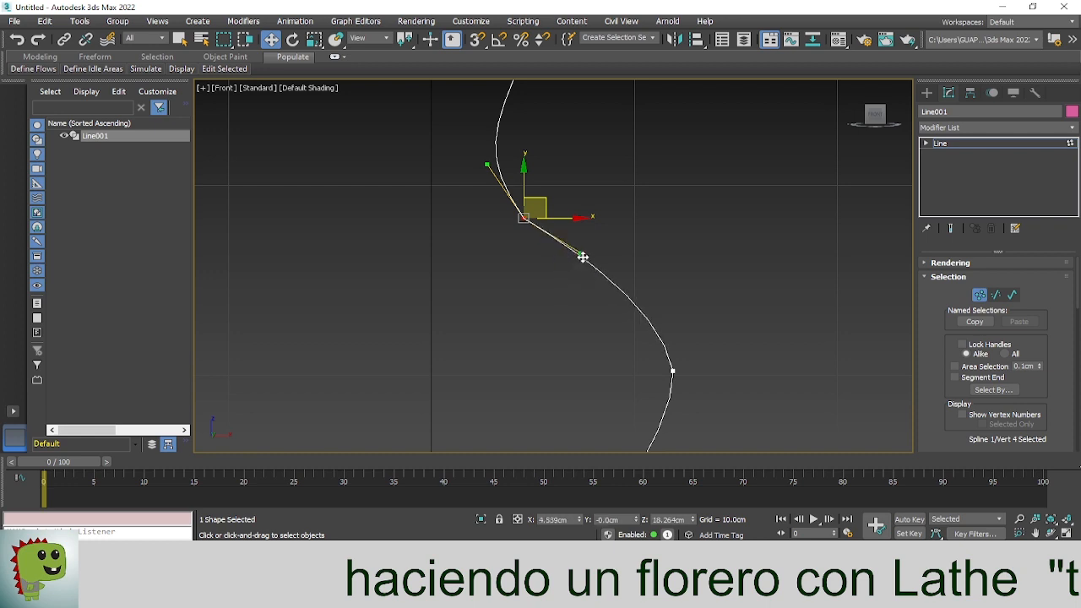
Adjust the upper Bezier handle of the vertex at the vase's widest point to round the shoulder curve
click(672, 369)
drag(664, 301, 671, 309)
middle_drag(745, 320, 735, 189)
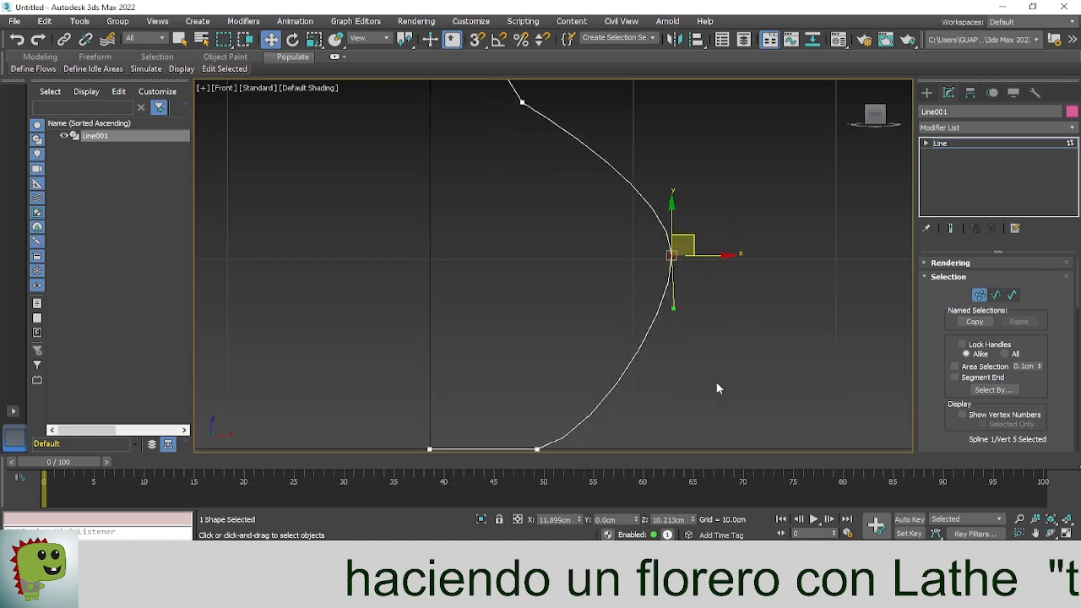
scroll(716, 389, down, 2)
click(844, 257)
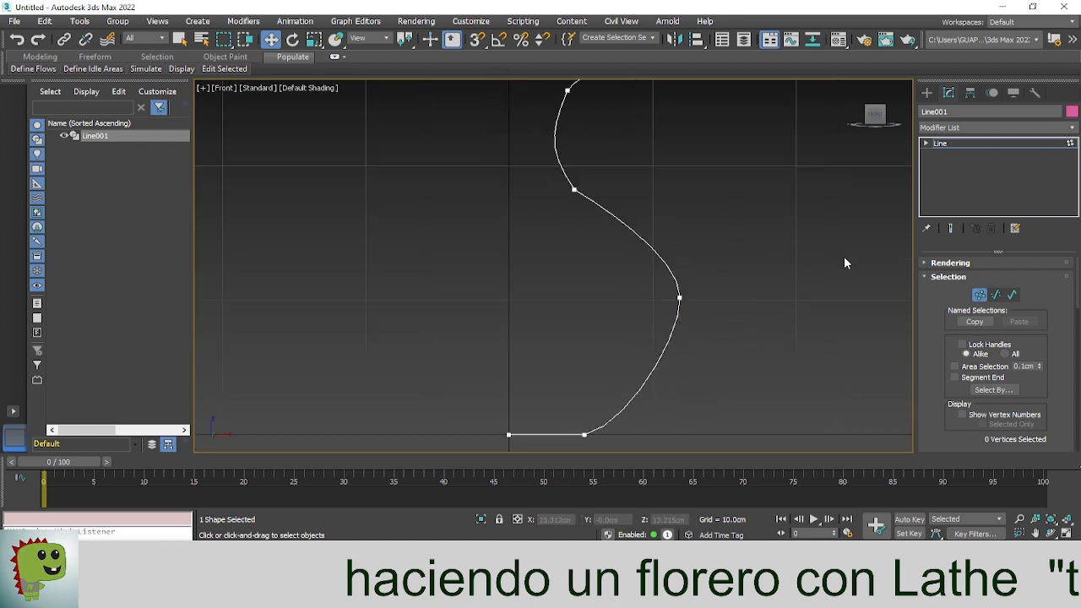
Move only the spline's pivot to the origin at the inner end of the base using snapping, and turn snapping off
click(969, 93)
click(996, 181)
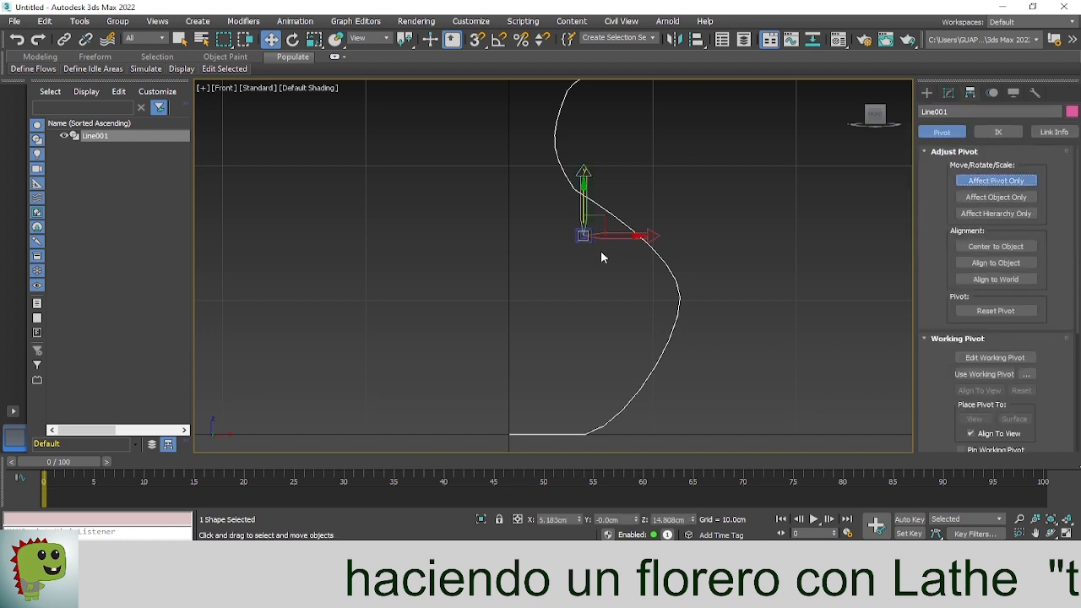
click(477, 40)
drag(603, 220, 506, 429)
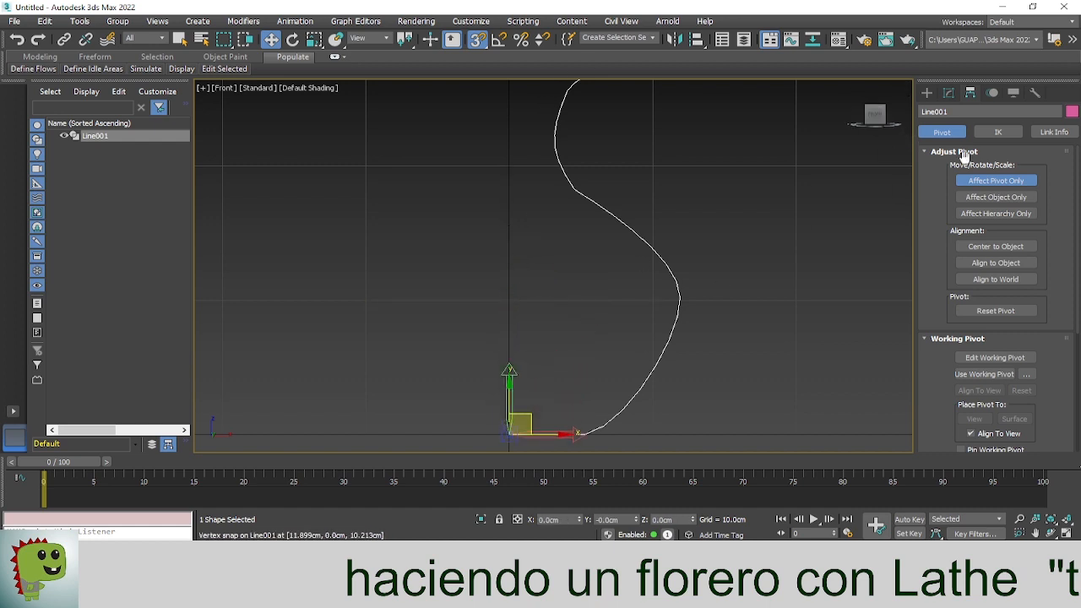
click(994, 182)
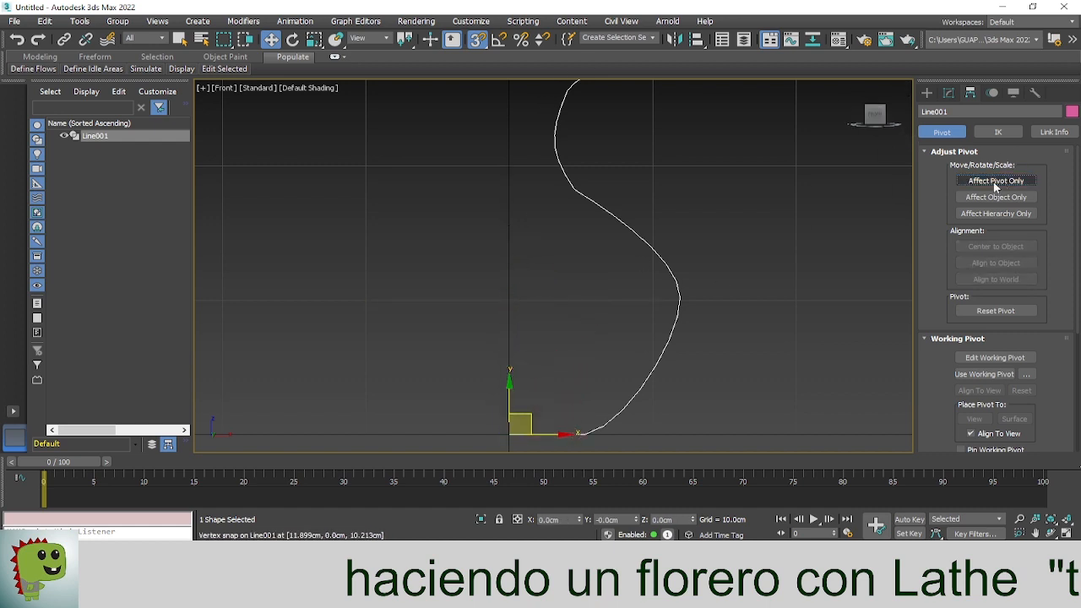
click(477, 40)
Apply the Lathe modifier to the vase profile spline
click(740, 251)
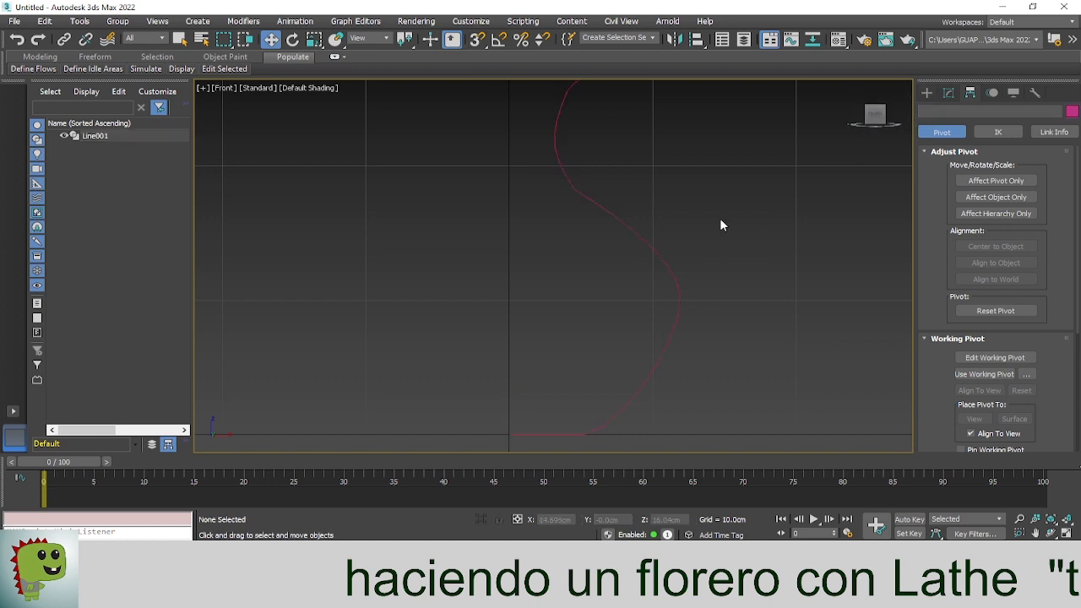
key(ctrl+z)
click(926, 93)
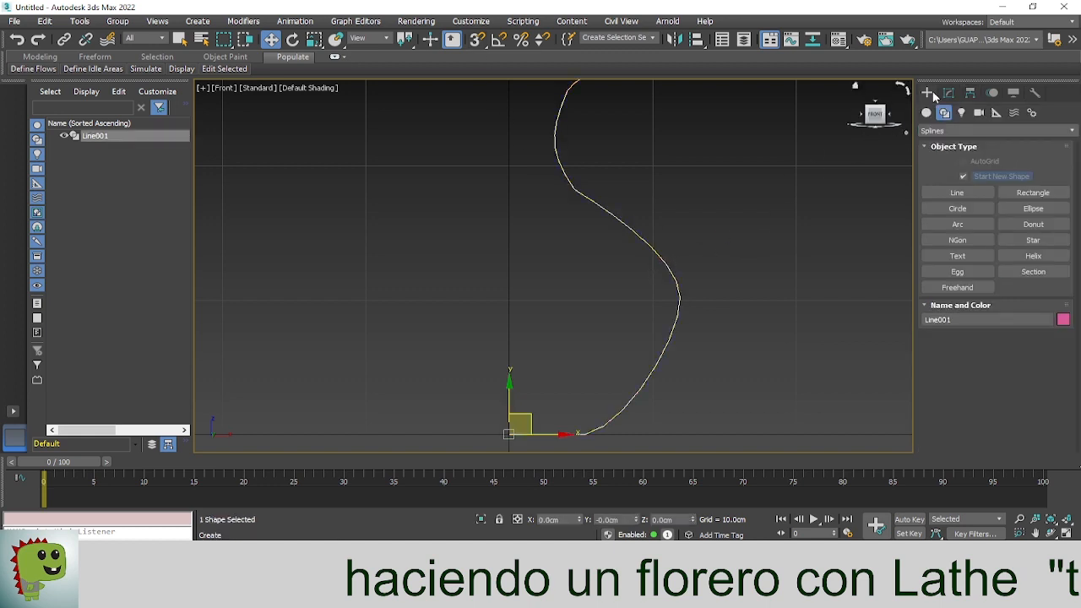
click(949, 94)
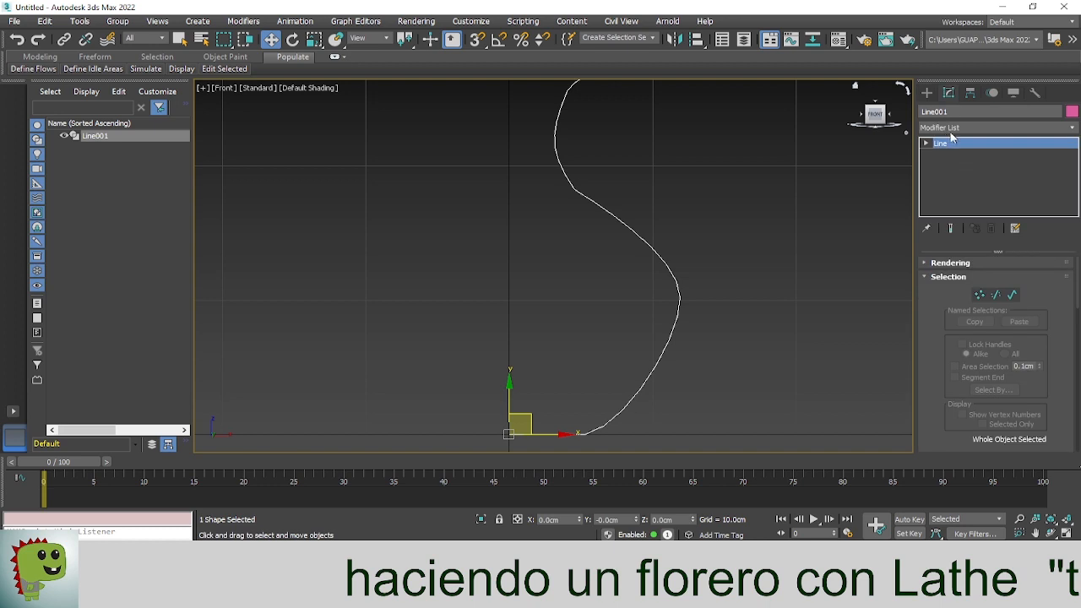
click(951, 127)
text(l)
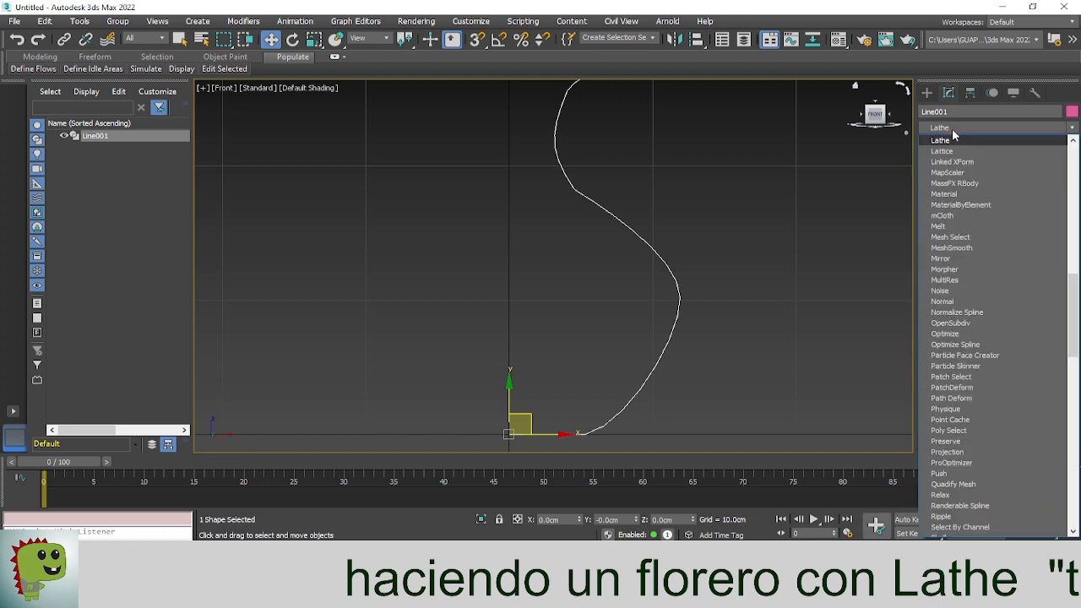
click(946, 140)
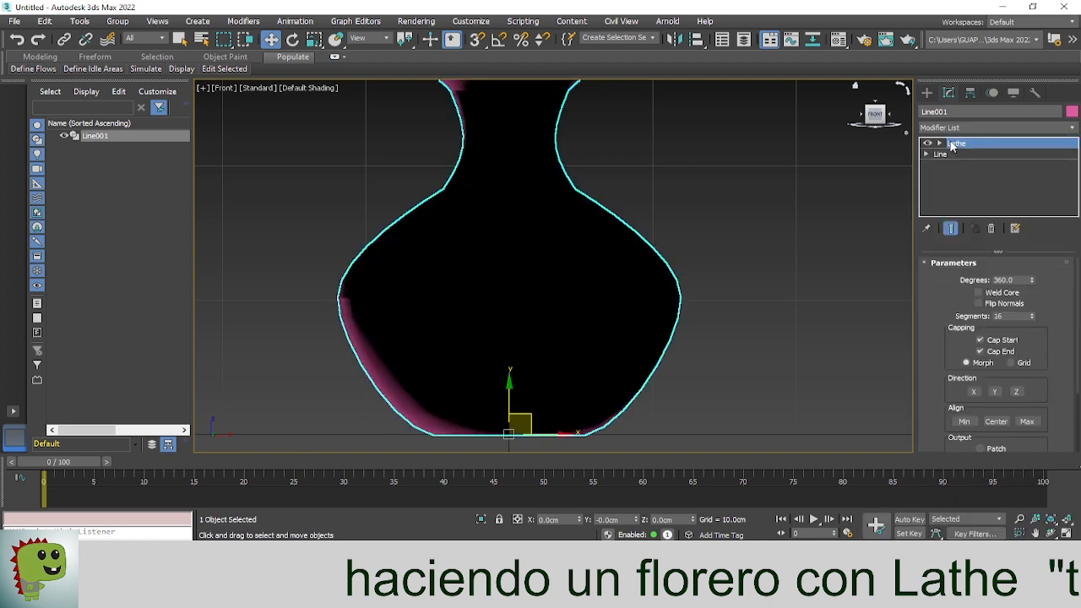
Switch to the perspective view and flip the normals of the lathed vase
key(p)
click(675, 285)
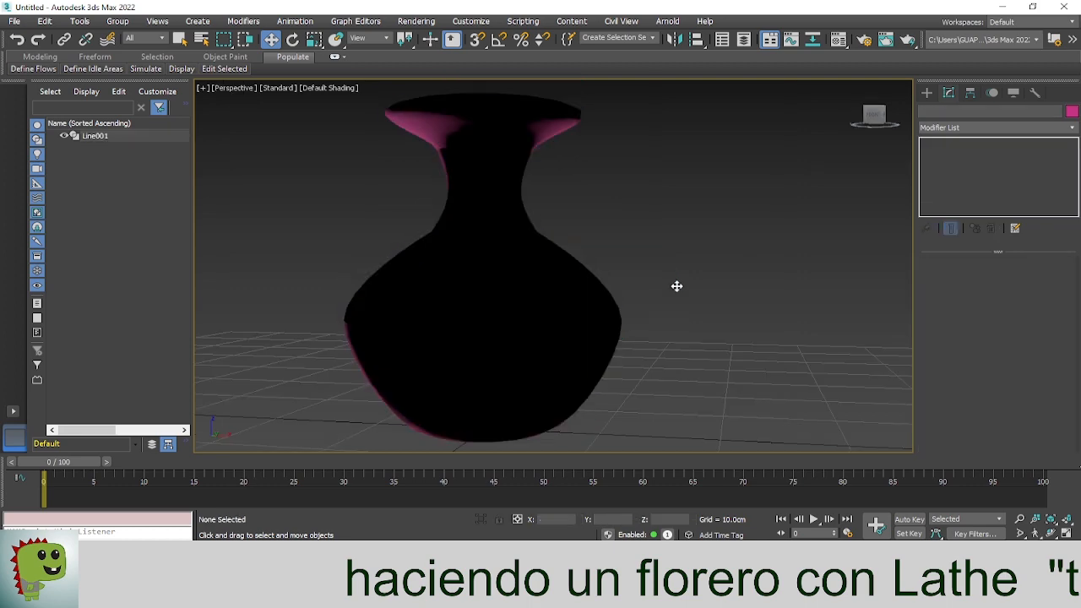
middle_drag(589, 357, 610, 320)
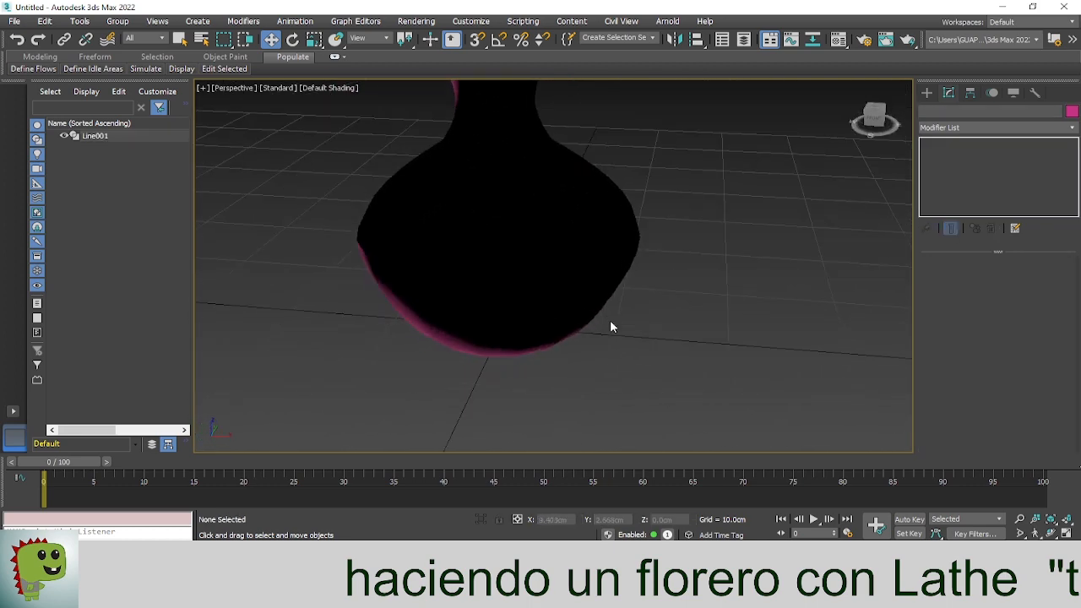
scroll(610, 320, down, 3)
middle_drag(731, 292, 638, 328)
click(475, 289)
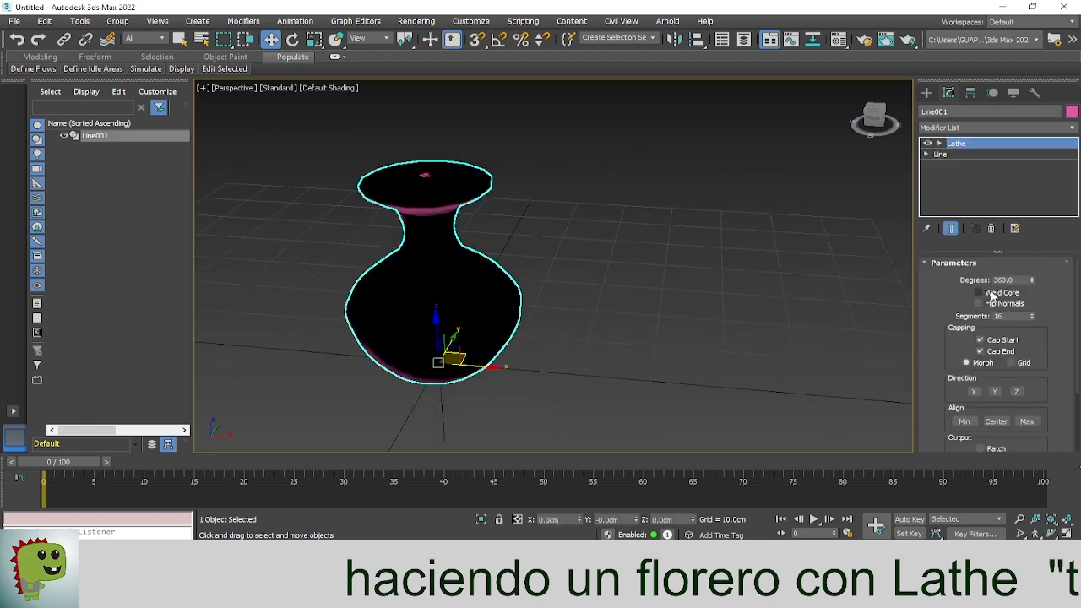
click(979, 303)
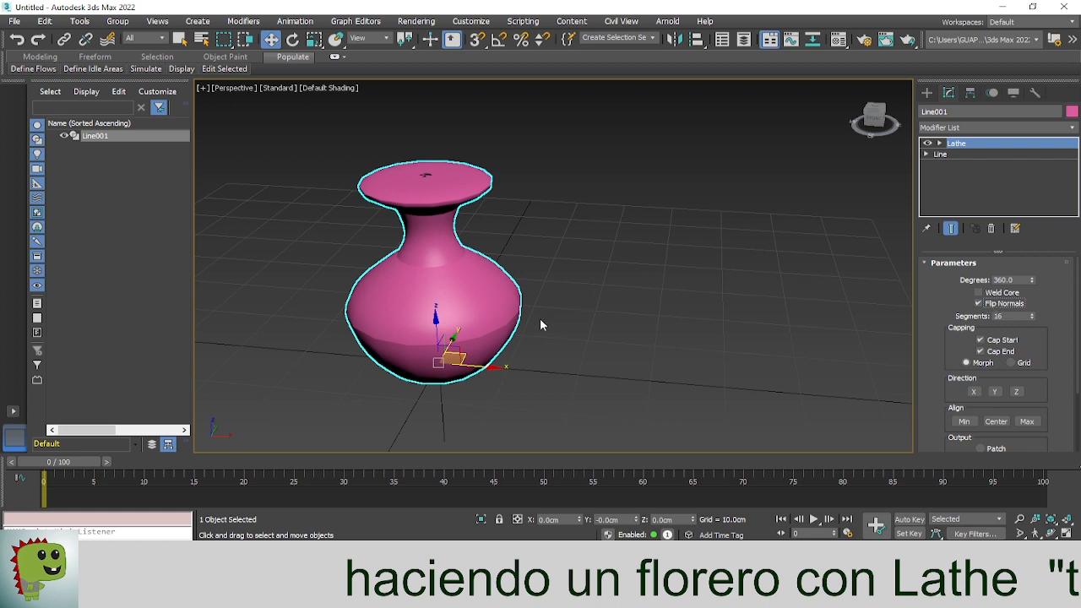
Set the Lathe's revolution direction to the Y axis
alt+middle_drag(540, 318, 580, 307)
drag(937, 347, 937, 287)
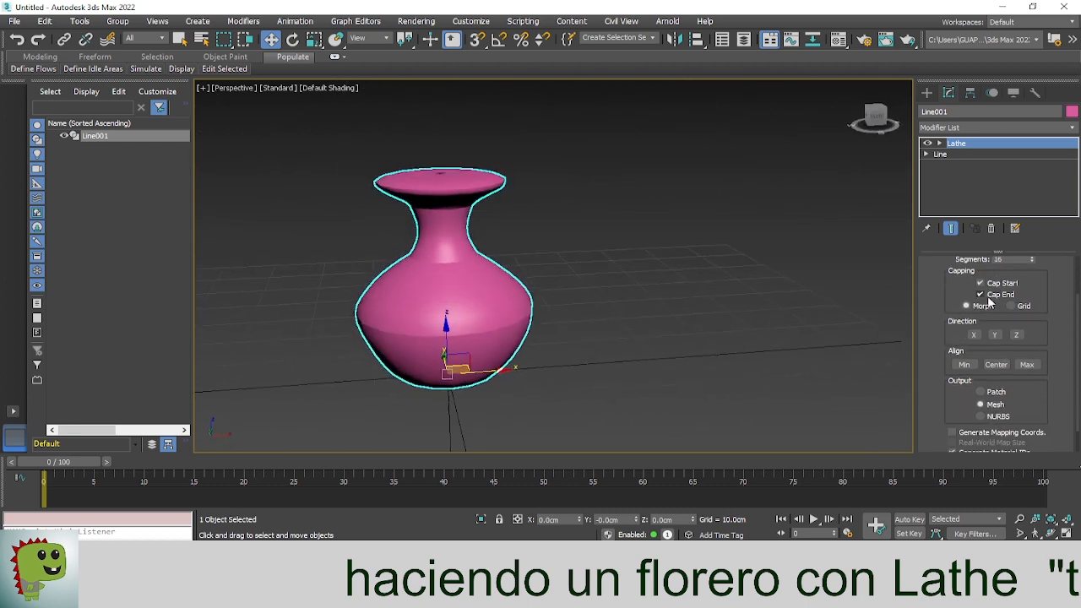
click(994, 337)
scroll(984, 361, down, 2)
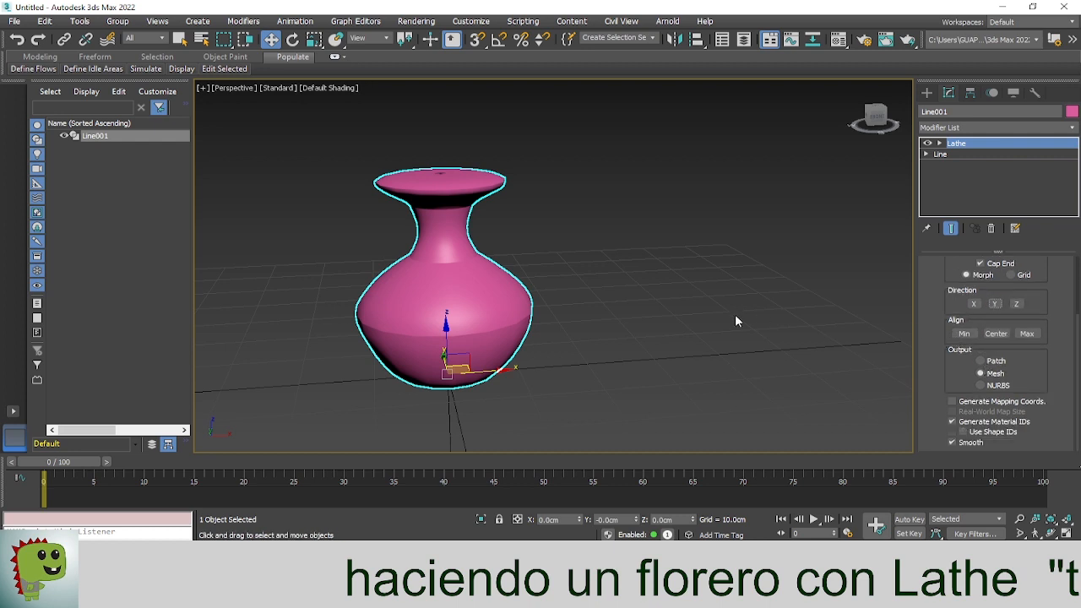
Try the Min, Center and Max alignments of the Lathe on the vase
middle_drag(713, 369, 759, 391)
click(974, 336)
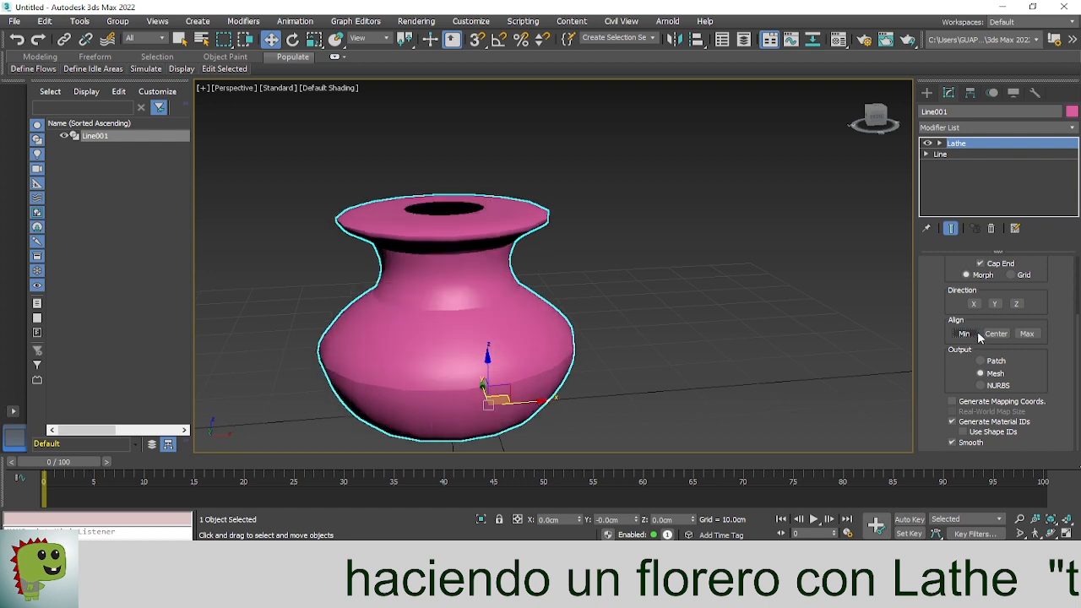
click(995, 334)
click(1026, 334)
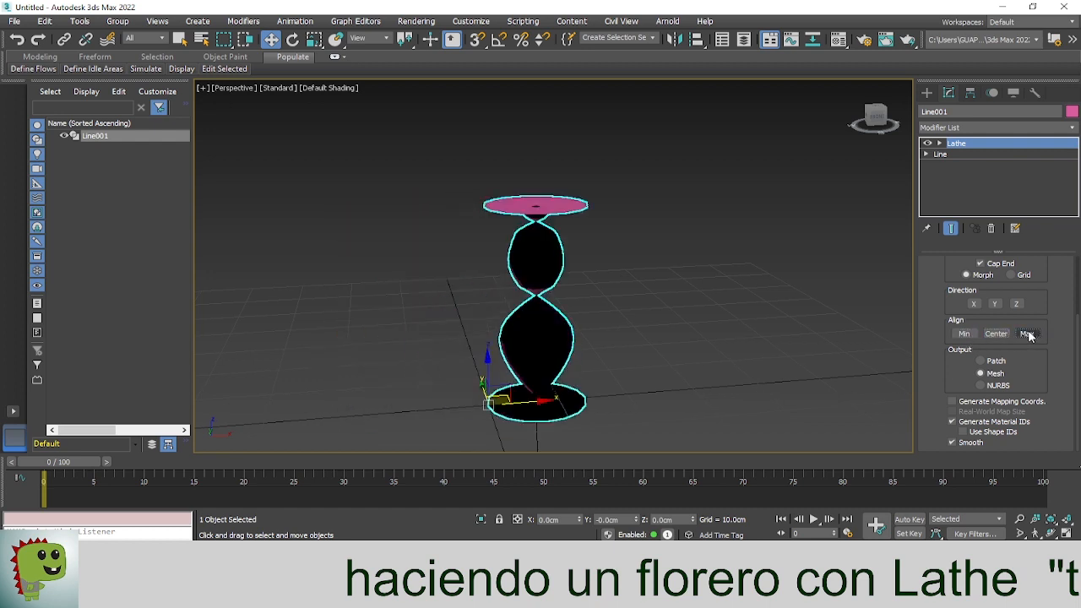
click(974, 335)
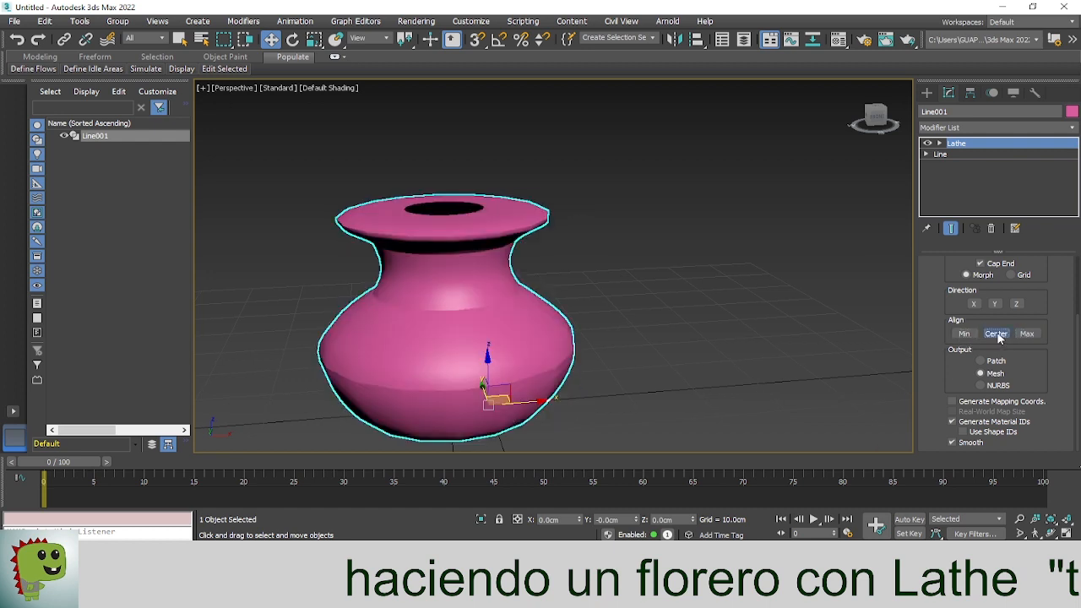
Align the vase's lathe axis to Center, turn off Flip Normals and deselect the vase
click(997, 334)
scroll(998, 308, up, 3)
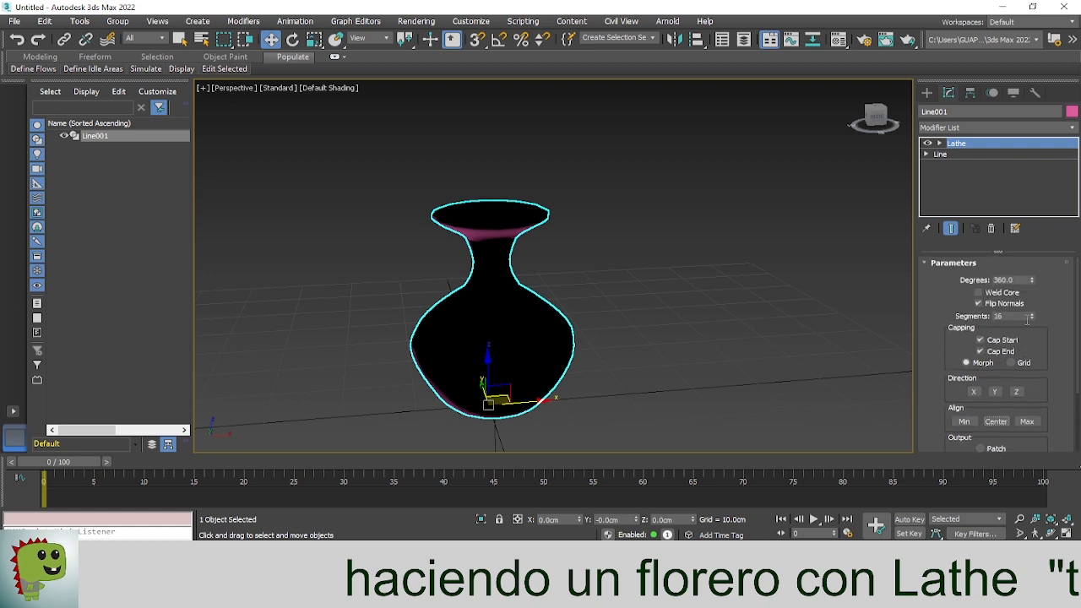
click(979, 304)
click(821, 311)
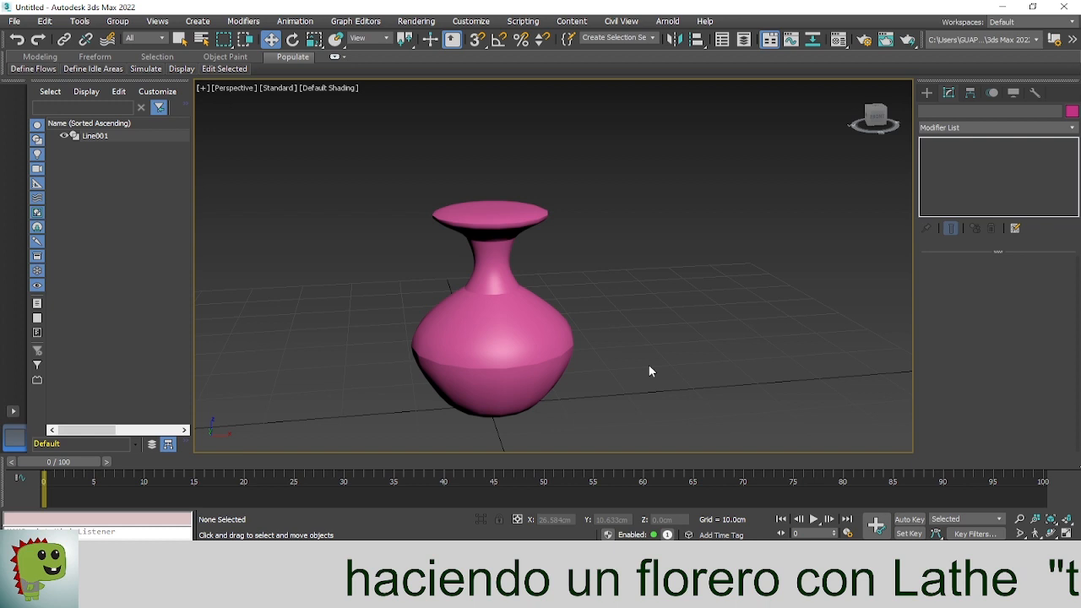
Create a cylinder beside the vase, with a radius of about 3.8 cm and a height of about 27.3 cm
click(926, 92)
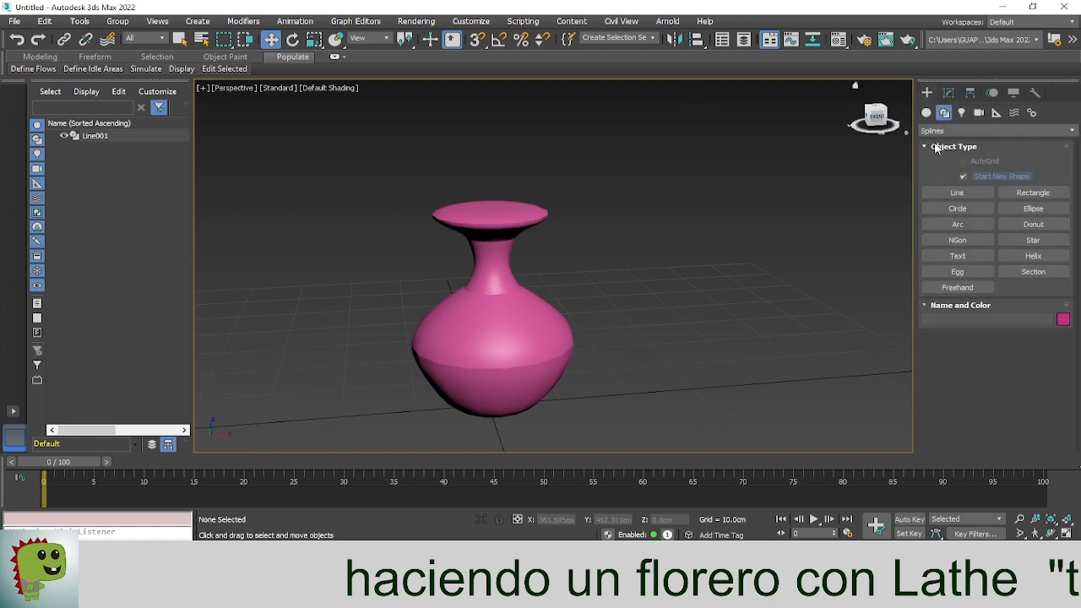
click(928, 114)
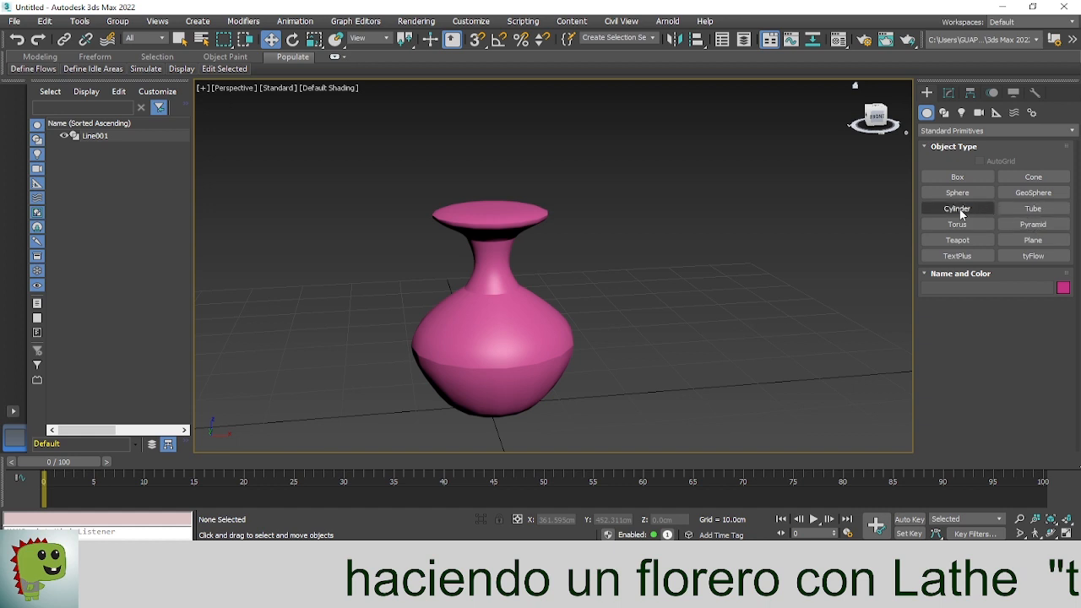
click(958, 208)
drag(638, 385, 665, 389)
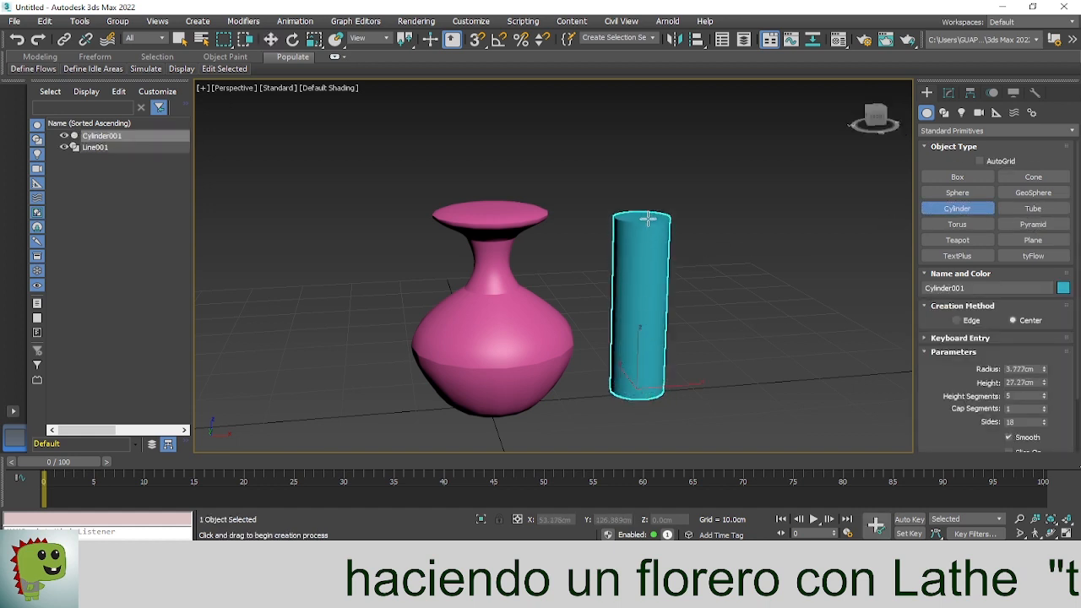
click(650, 217)
Scale the cylinder thinner while keeping its height, and move it against the side of the vase
key(r)
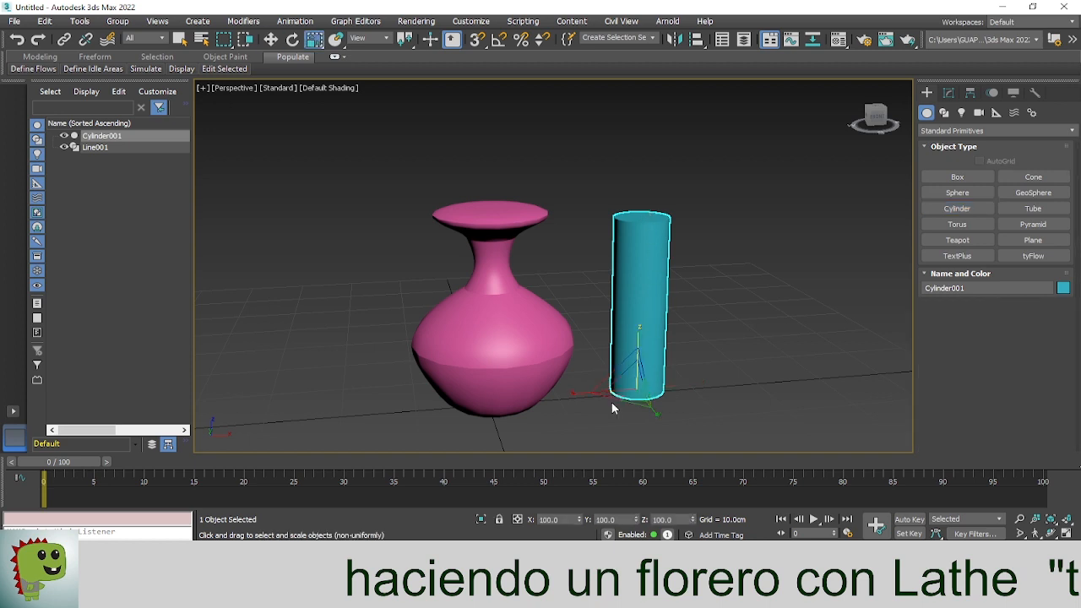
drag(621, 401, 500, 377)
key(w)
From the top view, move the cylinder by eye towards the vase's centre, at about X 0.67 and Y 0.63 cm
alt+middle_drag(500, 377, 606, 420)
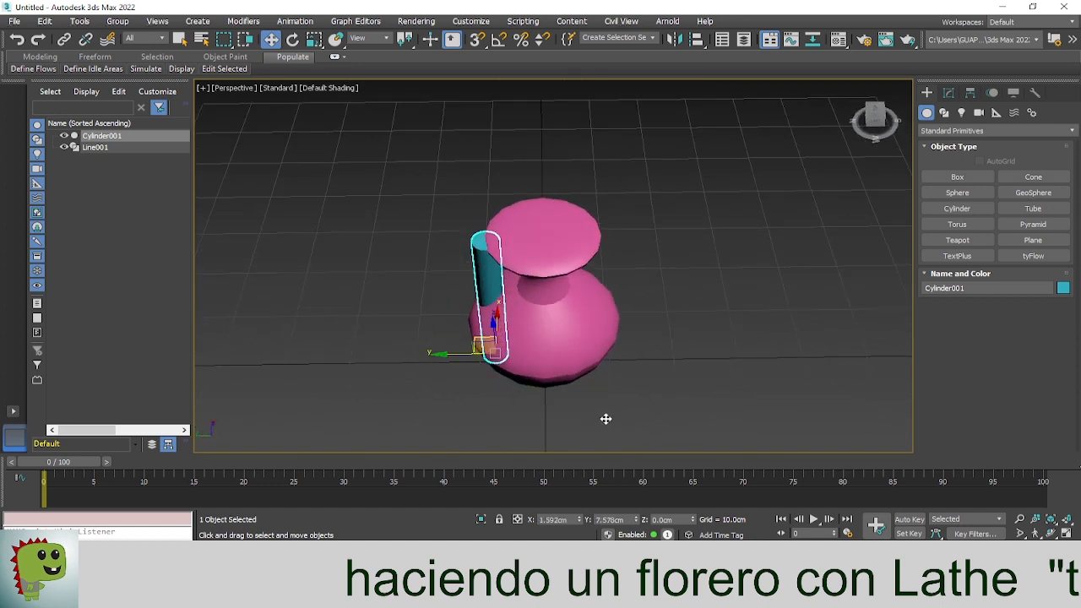
click(875, 113)
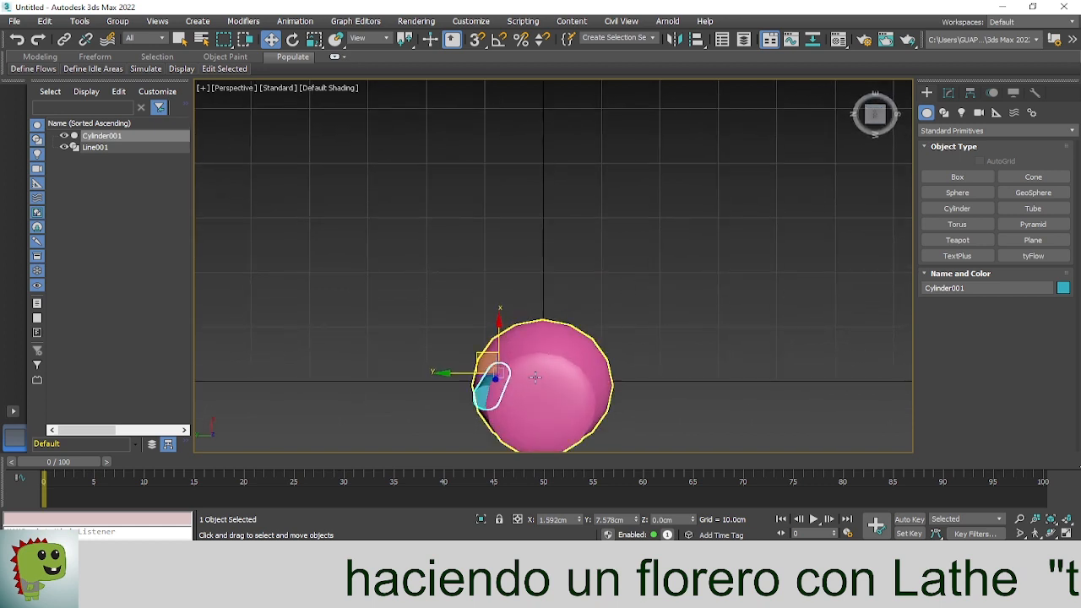
middle_drag(559, 295, 591, 207)
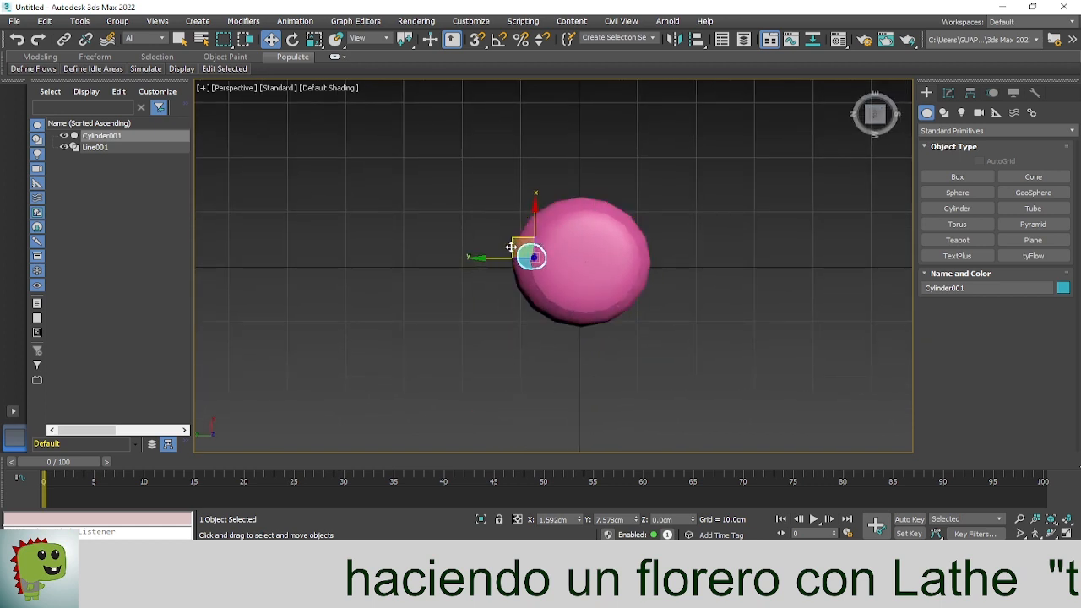
drag(515, 245, 559, 247)
alt+middle_drag(559, 246, 692, 188)
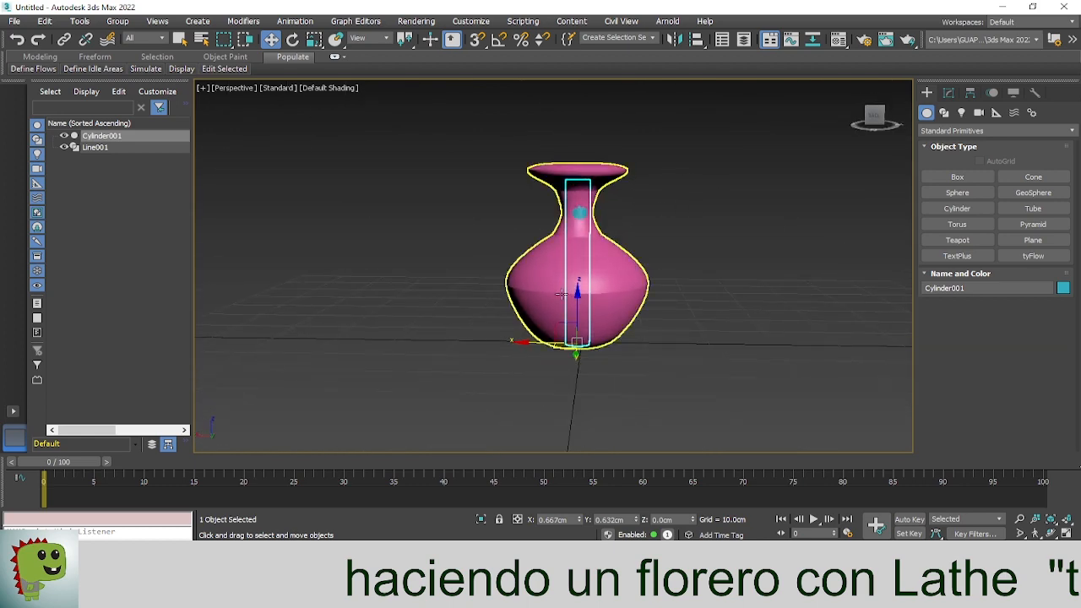
Raise the cylinder through the vase's mouth to about Z 3.97 cm and shift it to about Y -0.36 cm
alt+middle_drag(562, 294, 558, 264)
drag(578, 300, 578, 276)
alt+middle_drag(578, 276, 477, 318)
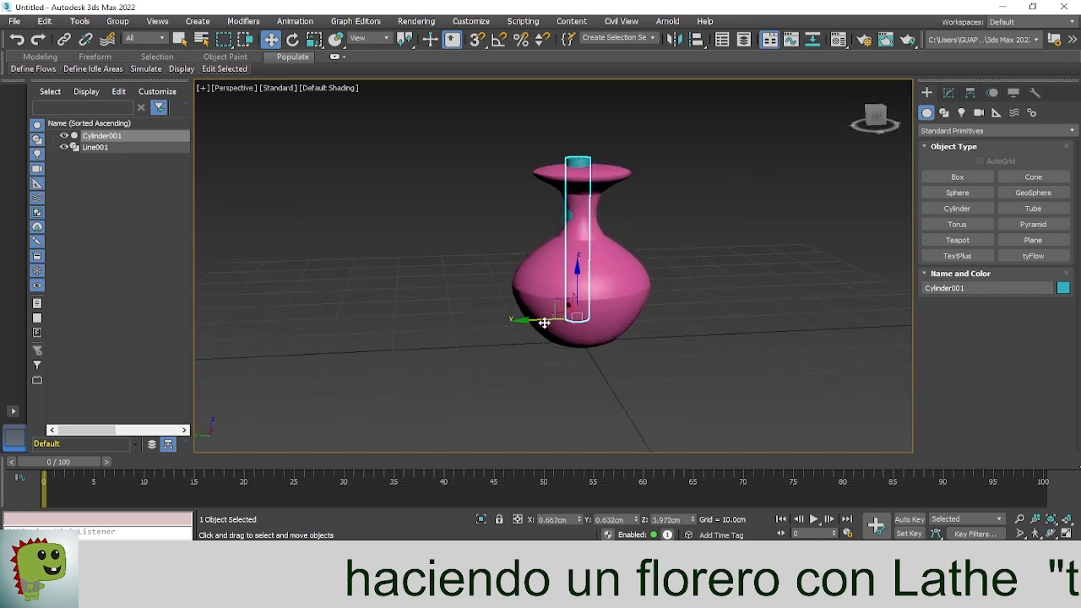
drag(544, 323, 550, 322)
alt+middle_drag(551, 324, 772, 320)
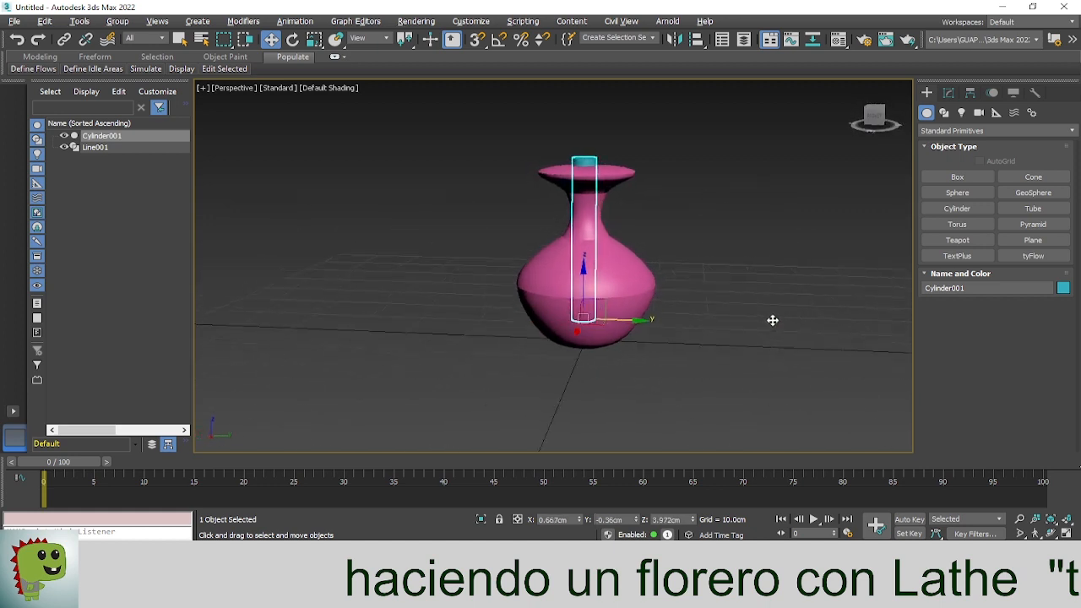
Nudge the cylinder to about Y -0.2 cm to centre it in the vase's neck
scroll(638, 236, up, 4)
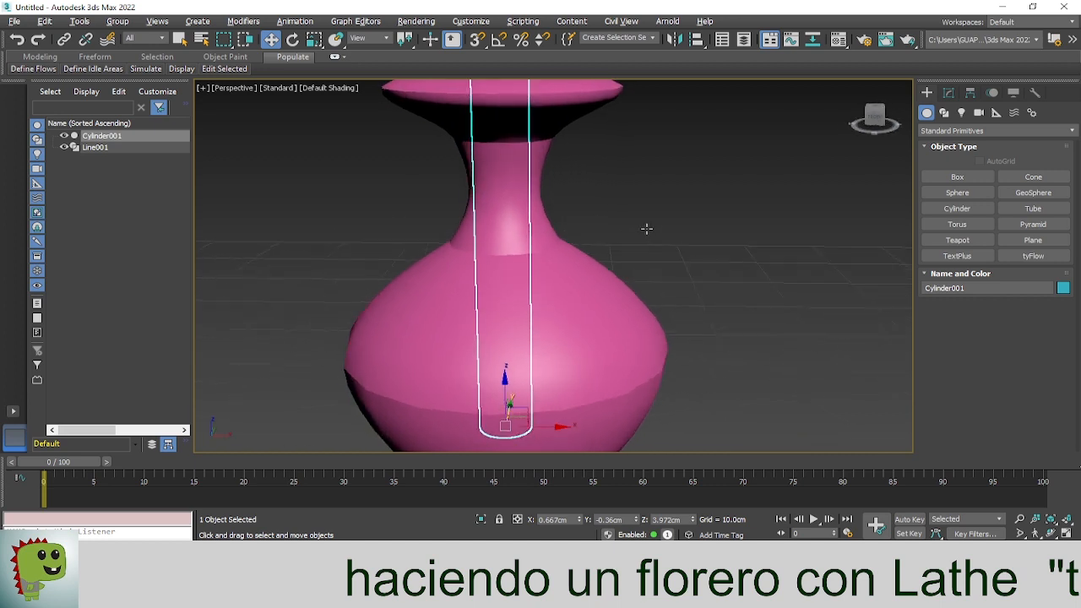
alt+middle_drag(646, 228, 740, 235)
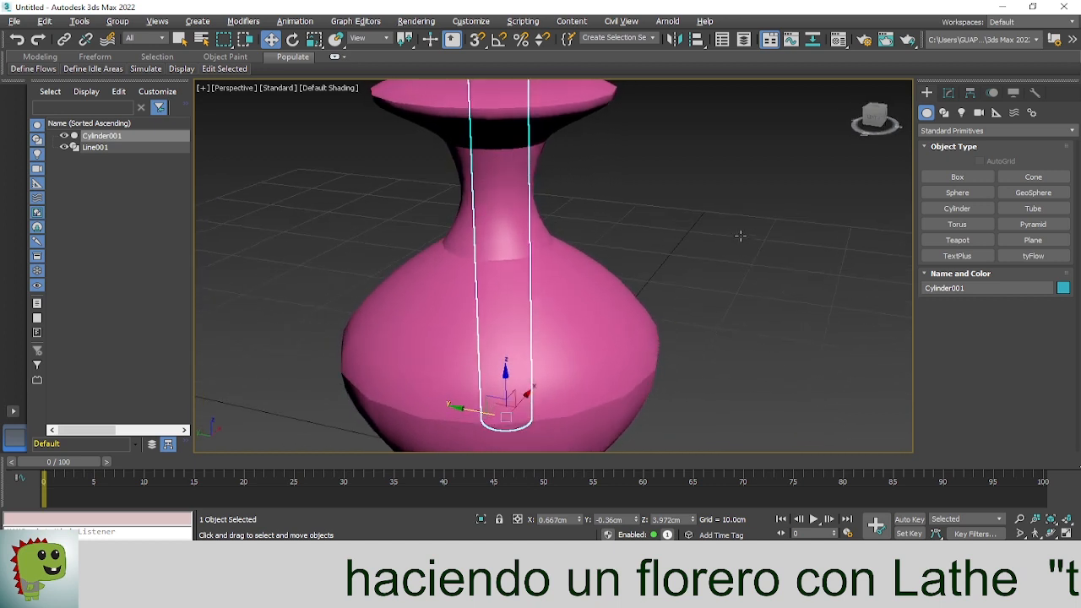
drag(463, 409, 459, 409)
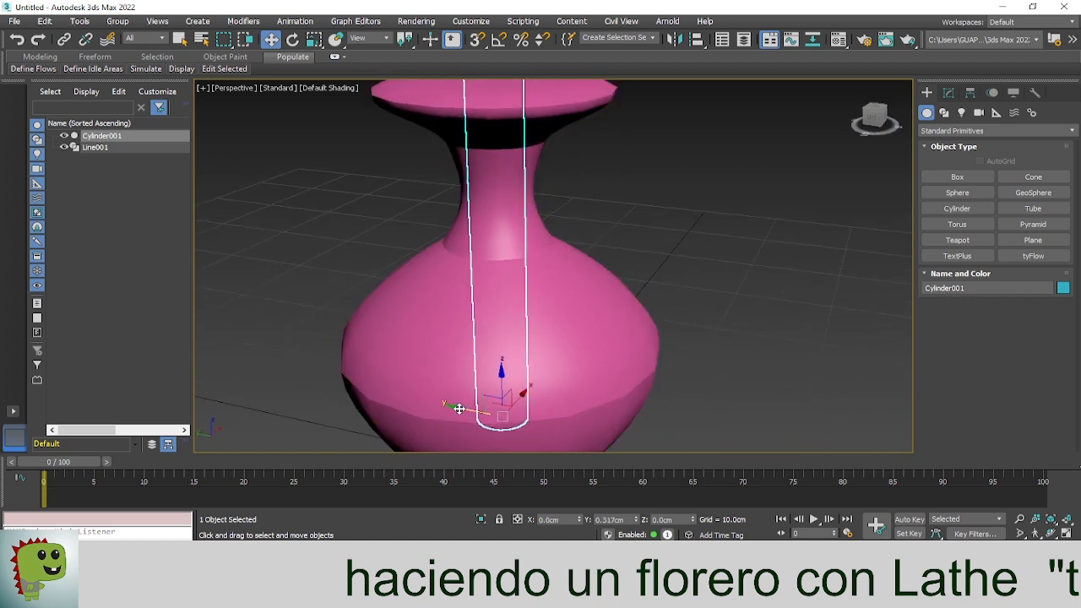
alt+middle_drag(439, 411, 437, 362)
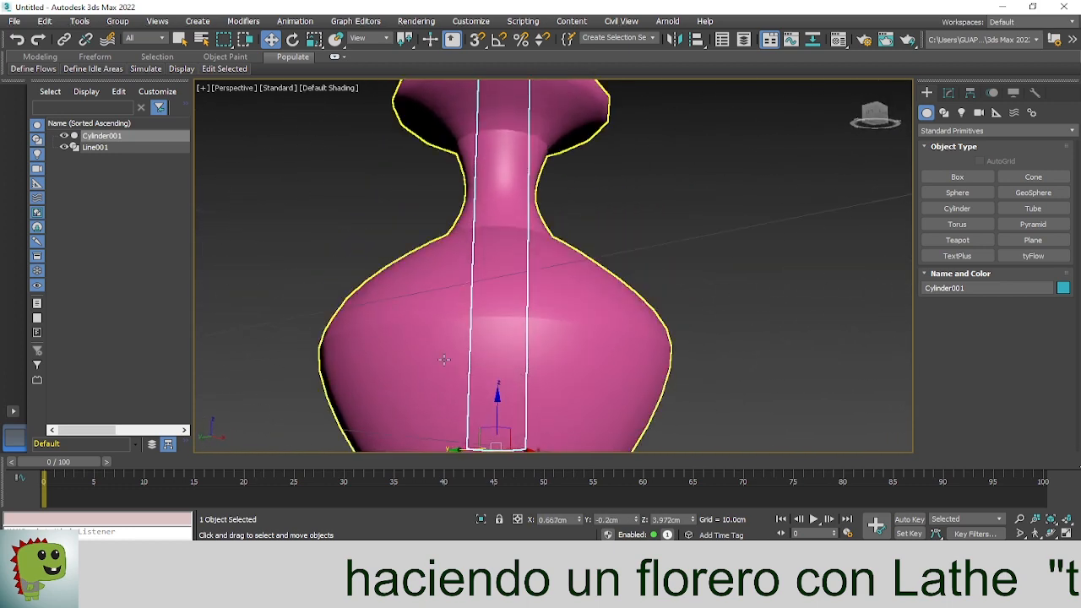
scroll(437, 362, down, 2)
alt+middle_drag(582, 350, 604, 269)
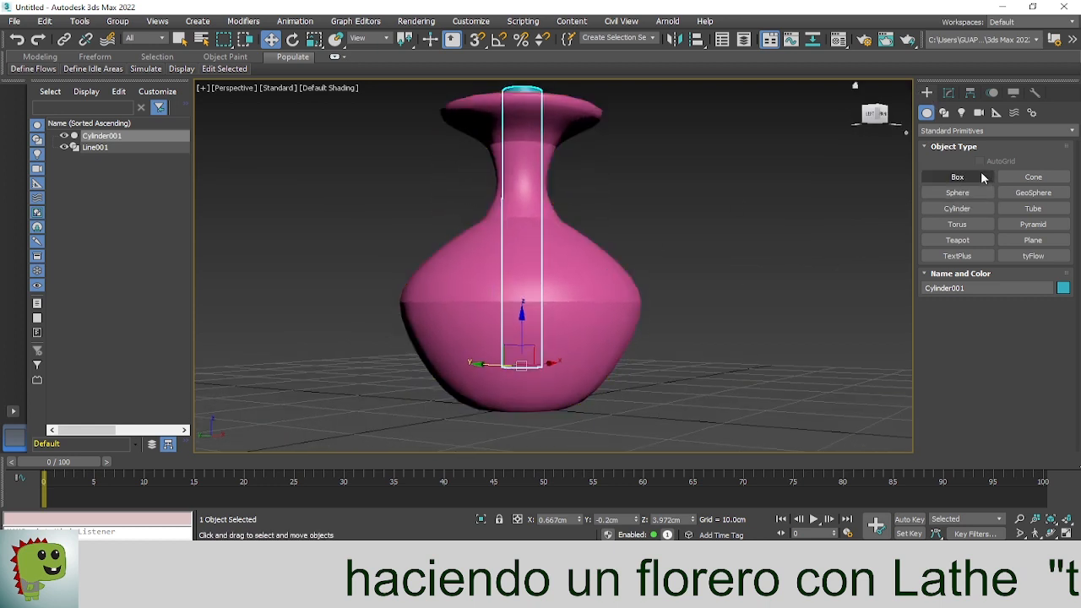
Create a sphere inside the vase's body and move it horizontally towards the vase's centre
click(984, 193)
drag(565, 408, 490, 313)
key(w)
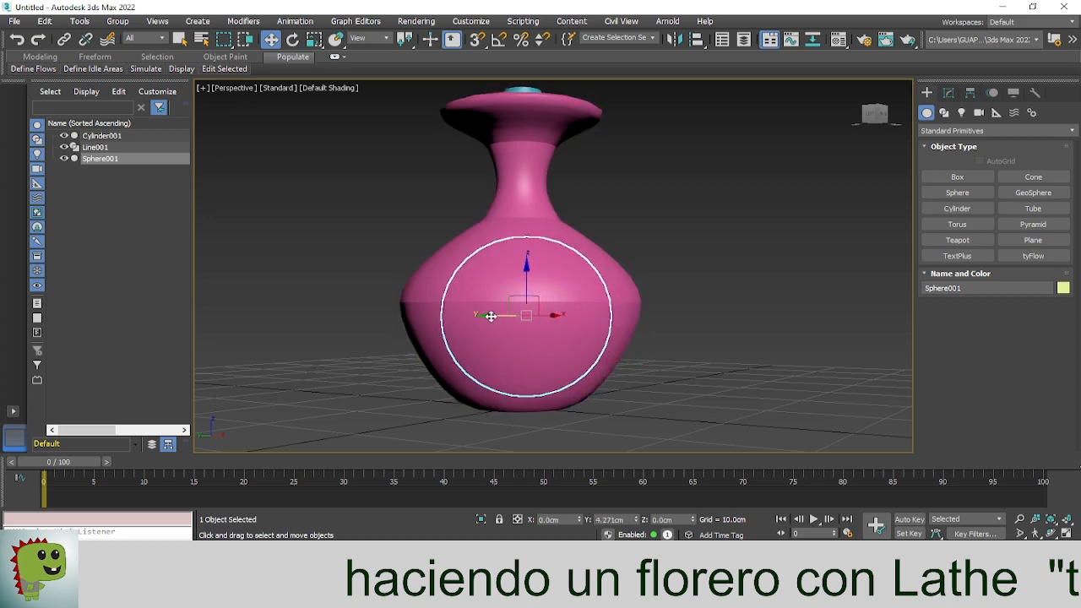
alt+middle_drag(490, 313, 559, 292)
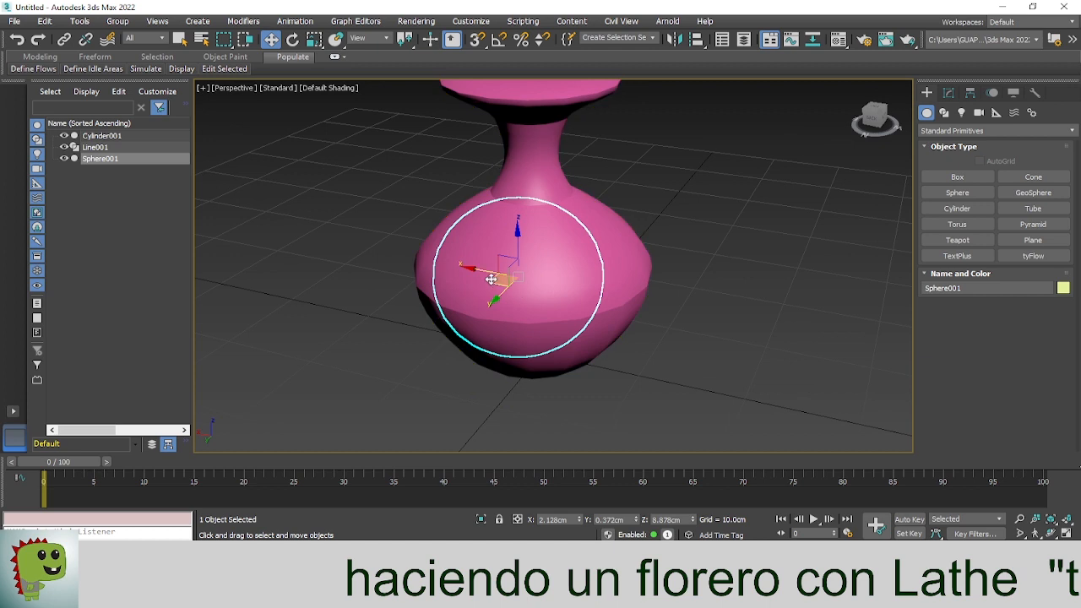
drag(492, 279, 512, 306)
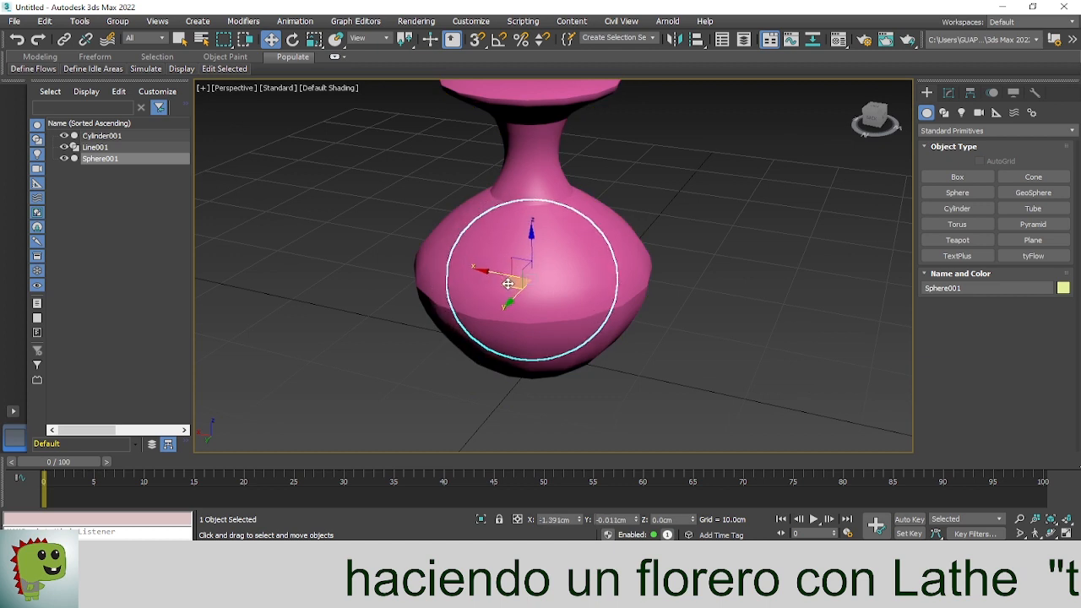
Set the vase's X and Y positions to 0
click(436, 266)
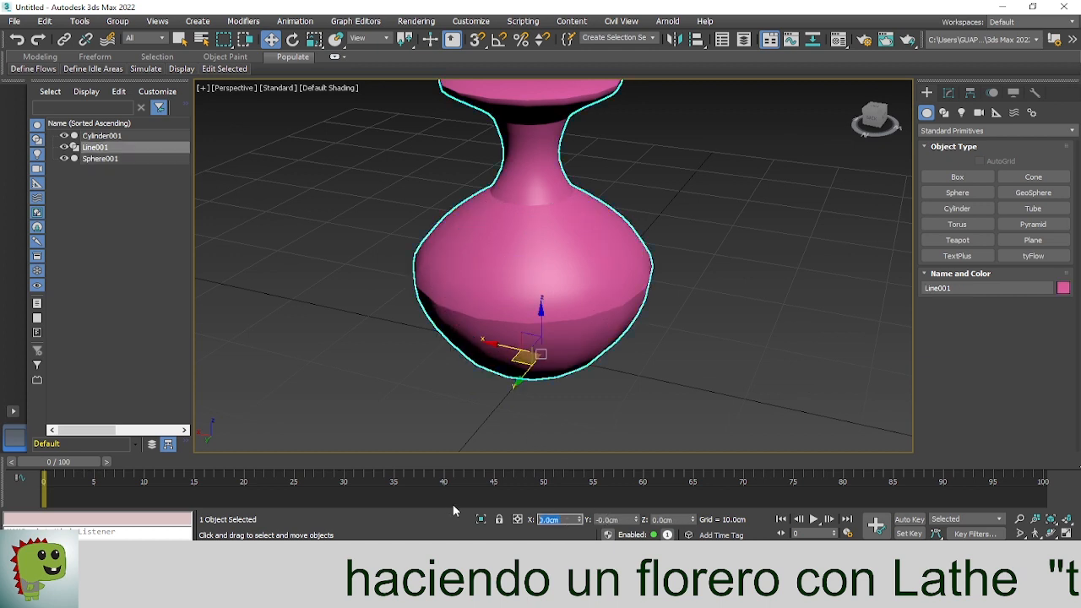
text(0)
key(Tab)
text(0)
key(Tab)
click(634, 432)
Set the cylinder's X, Y and Z positions to 0
click(118, 136)
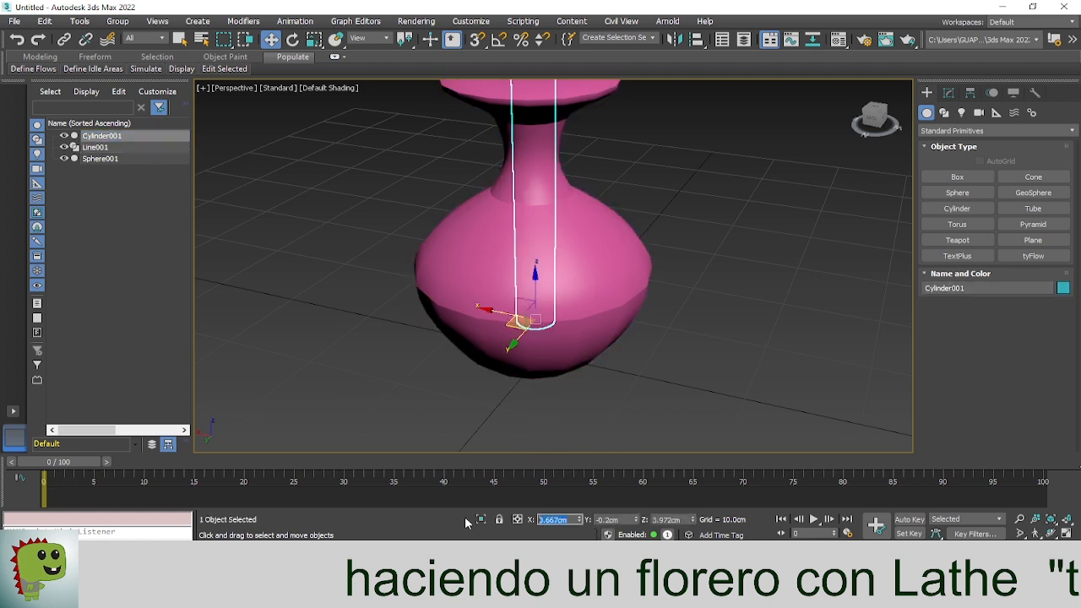
text(0)
key(Tab)
text(0)
key(Tab)
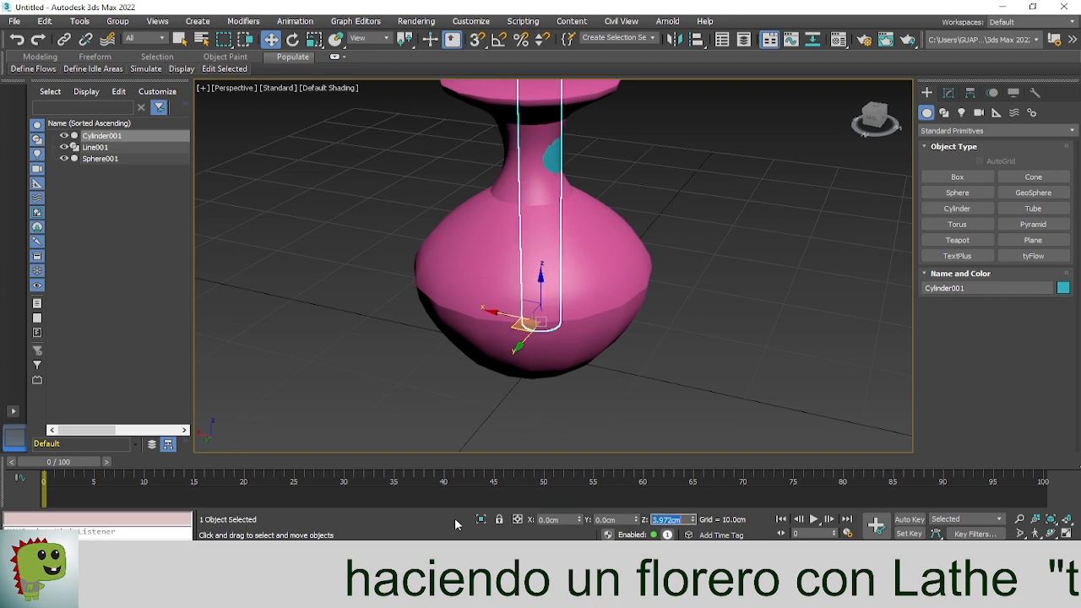
text(0)
key(Tab)
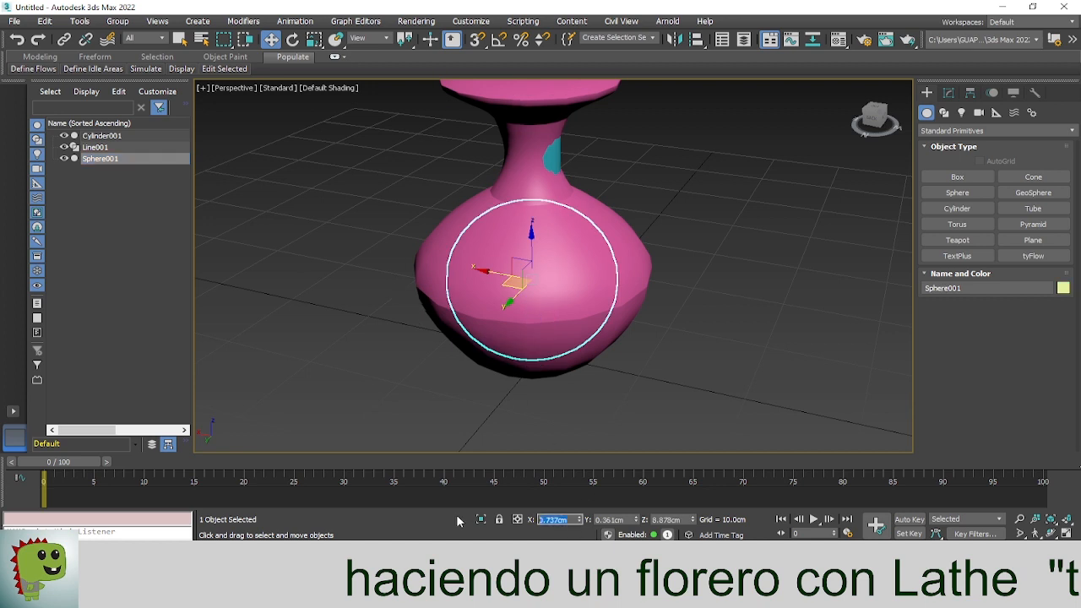
Set the sphere's X, Y and Z positions to 0, then raise it to about Z 9.8 cm inside the vase's body
text(0)
key(Tab)
text(0)
key(Tab)
text(0)
key(Tab)
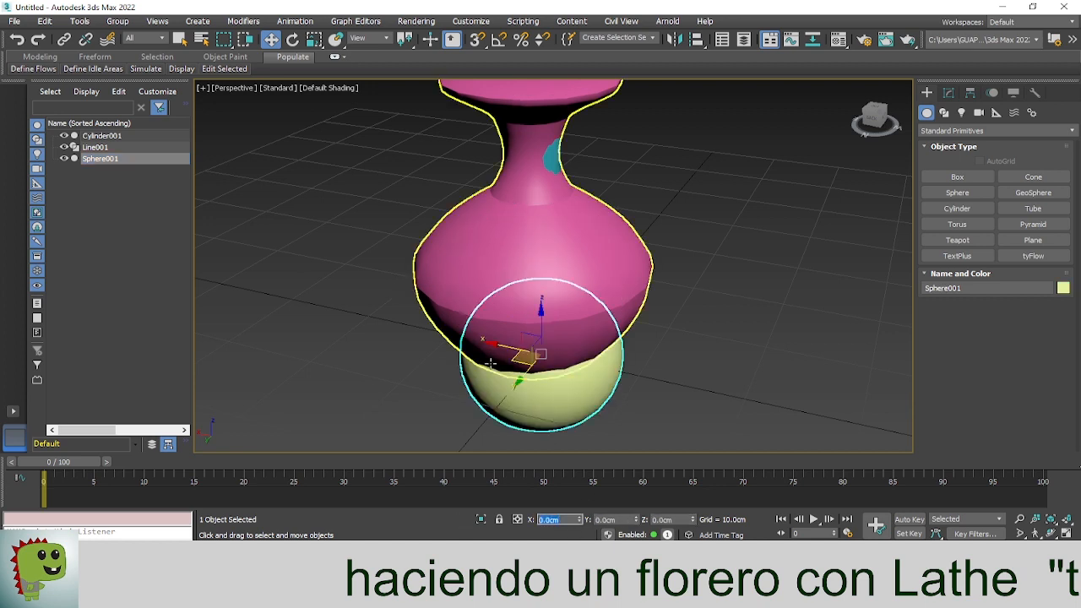
drag(541, 313, 538, 231)
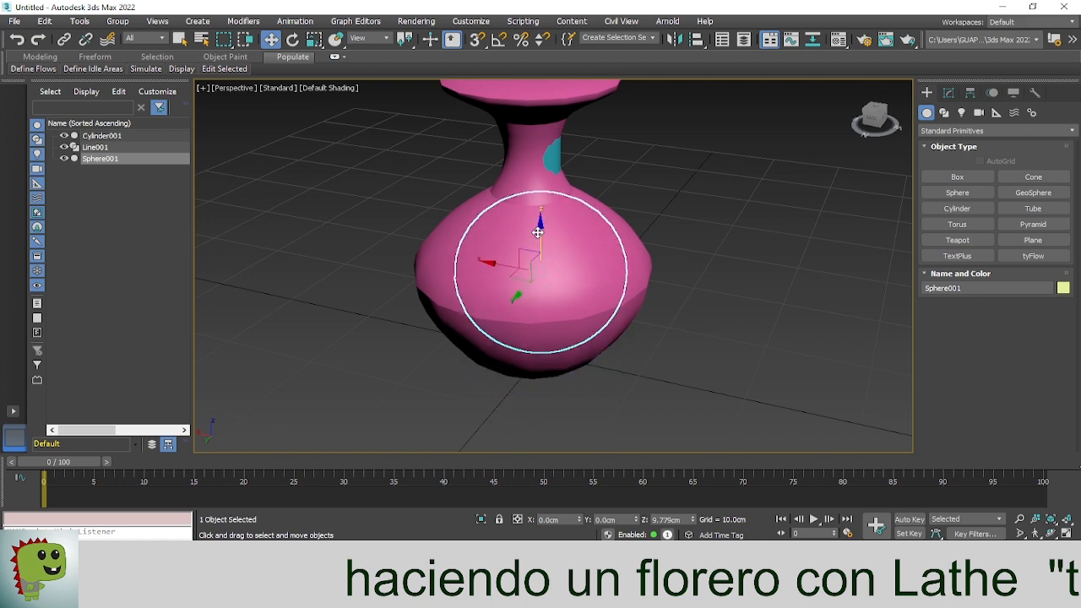
Raise the cylinder to about Z 8.75 cm so it sticks out of the vase's mouth, and shift it to about X 0.66 cm
click(557, 160)
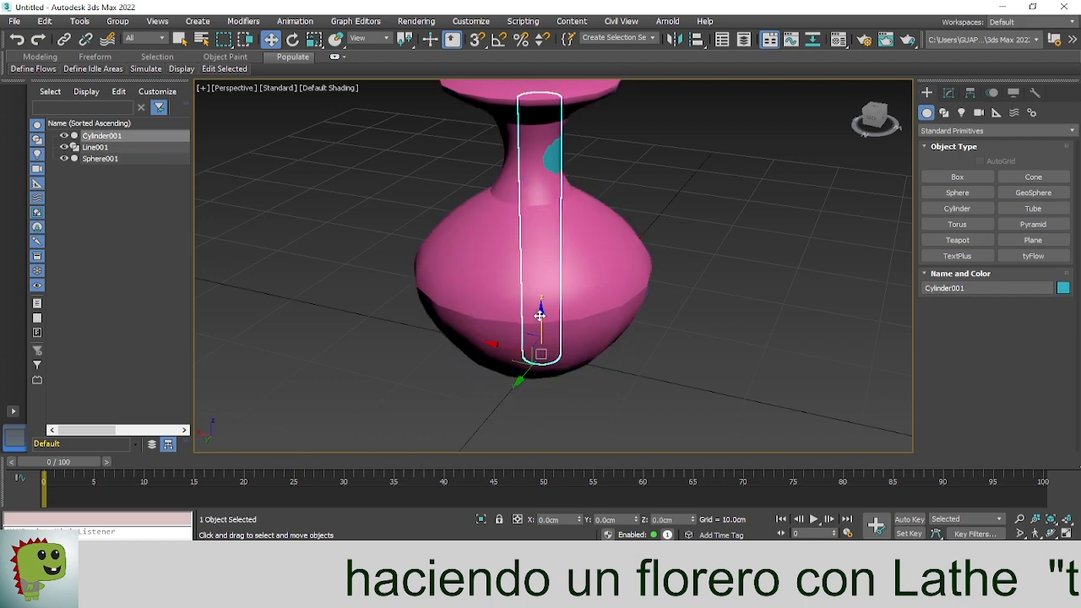
drag(541, 309, 553, 240)
alt+middle_drag(514, 264, 822, 239)
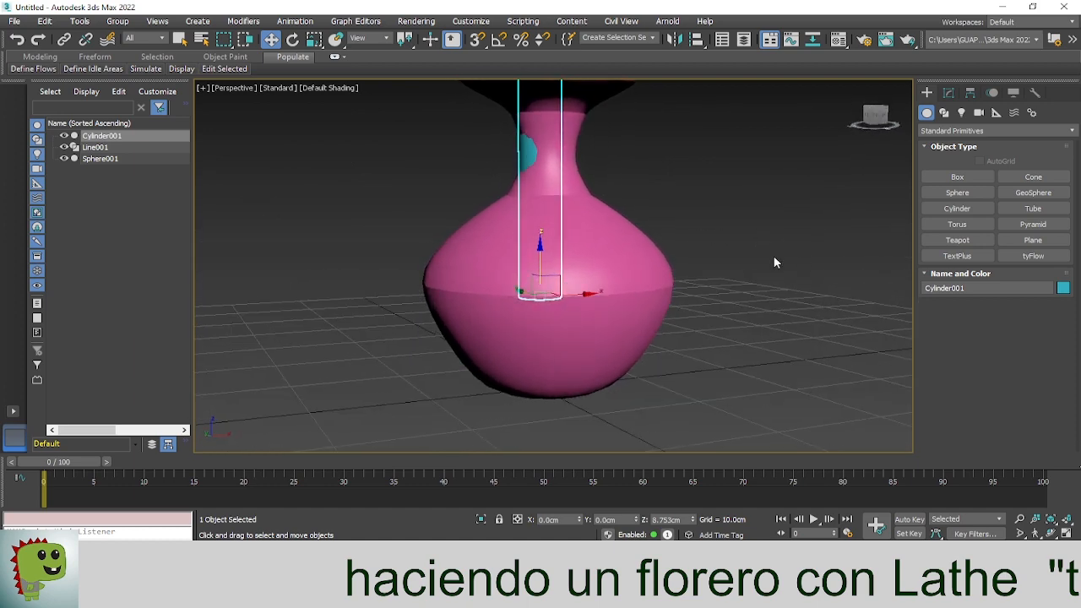
drag(570, 297, 576, 298)
alt+middle_drag(576, 299, 823, 305)
scroll(818, 320, down, 5)
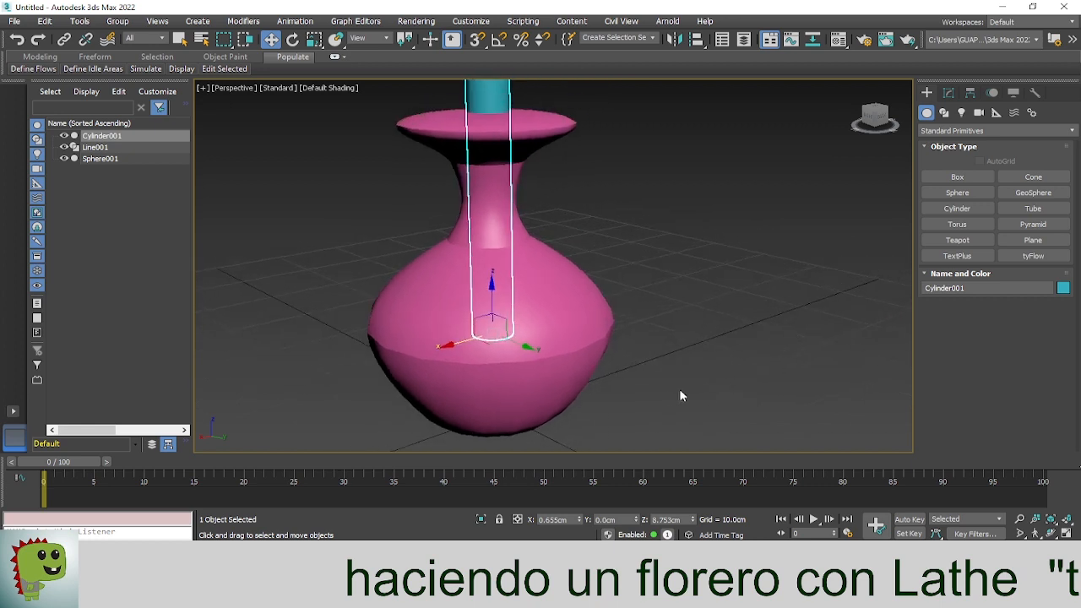
Subtract the cylinder and the sphere from the vase with a ProBoolean compound object
click(694, 332)
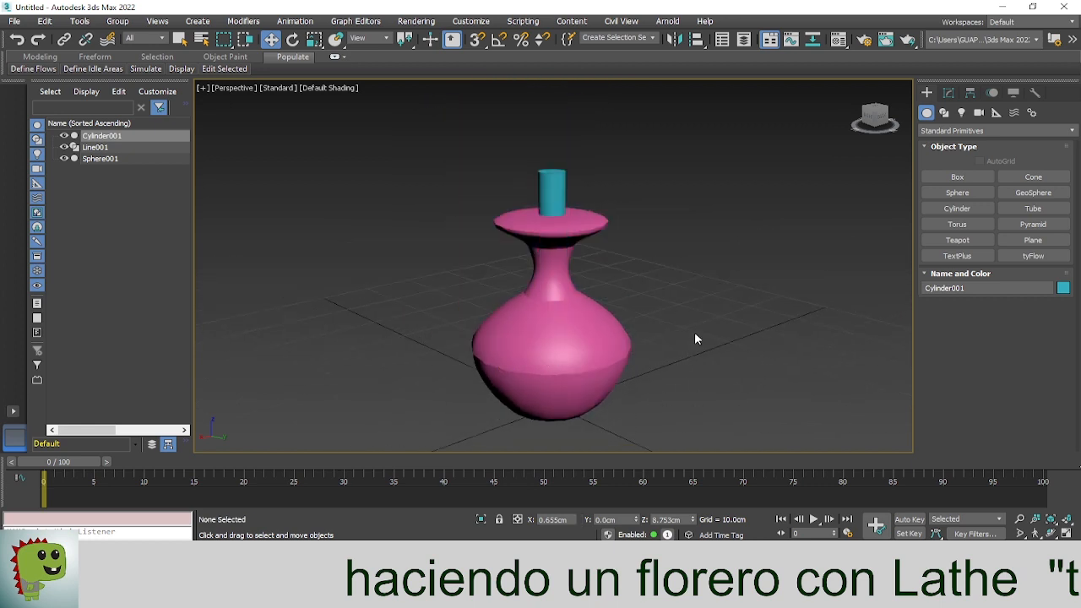
click(546, 230)
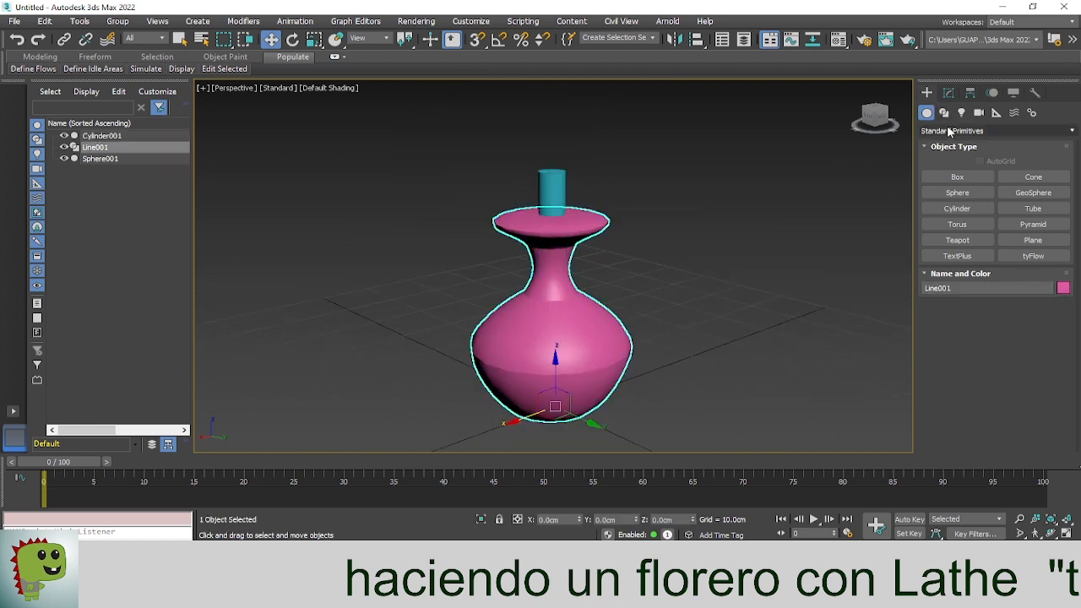
click(949, 131)
click(948, 167)
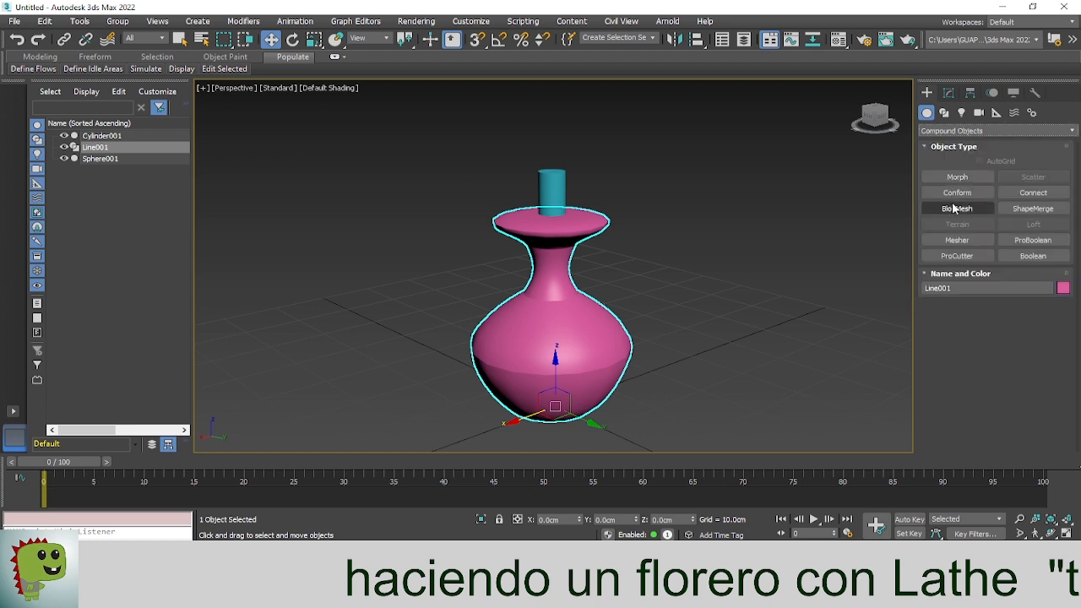
click(1017, 243)
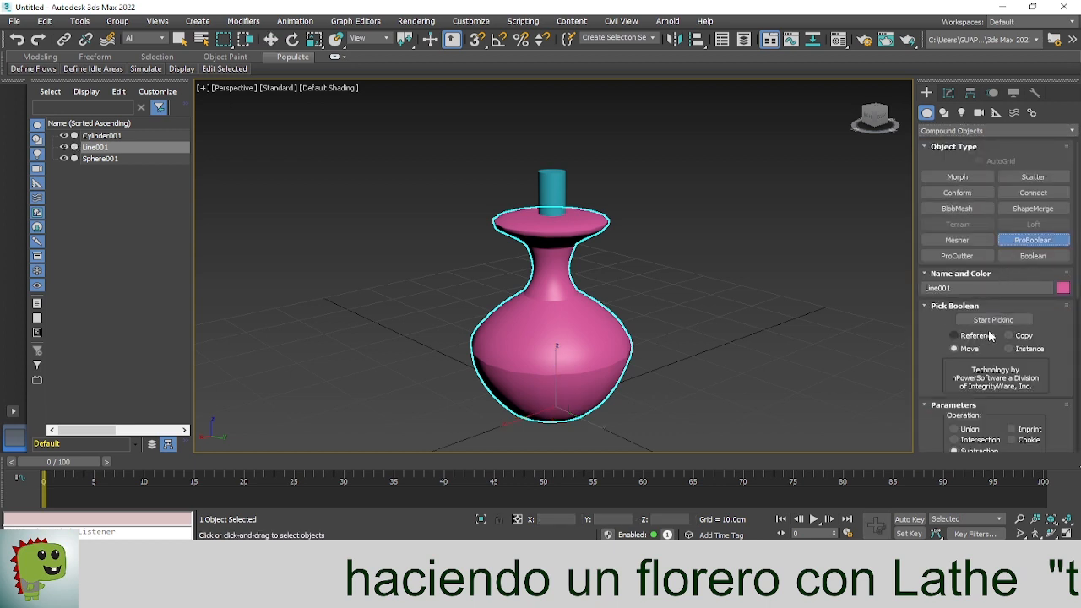
scroll(937, 425, down, 3)
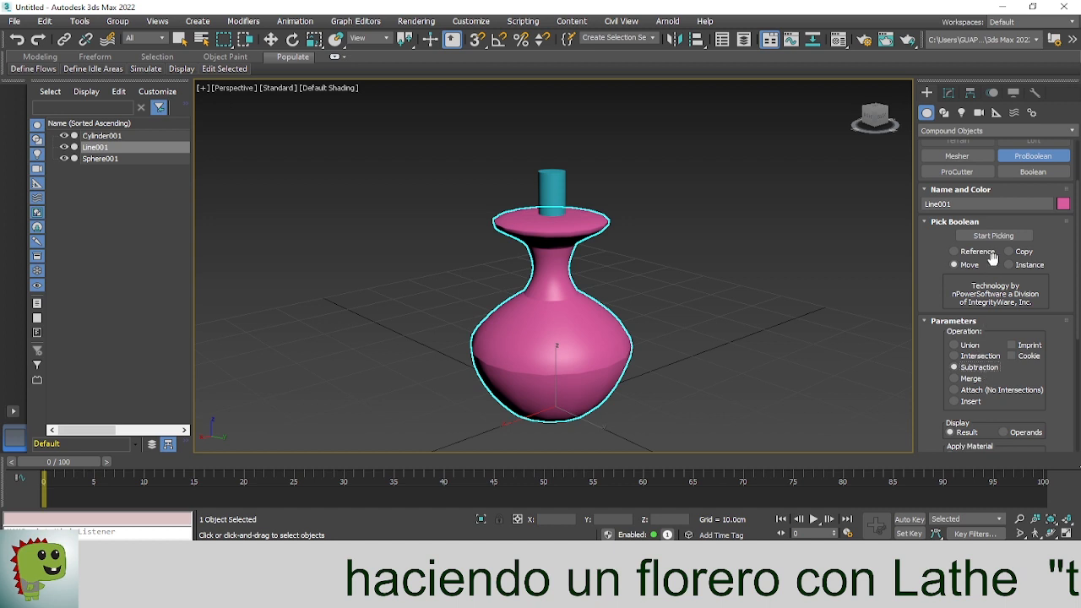
click(555, 190)
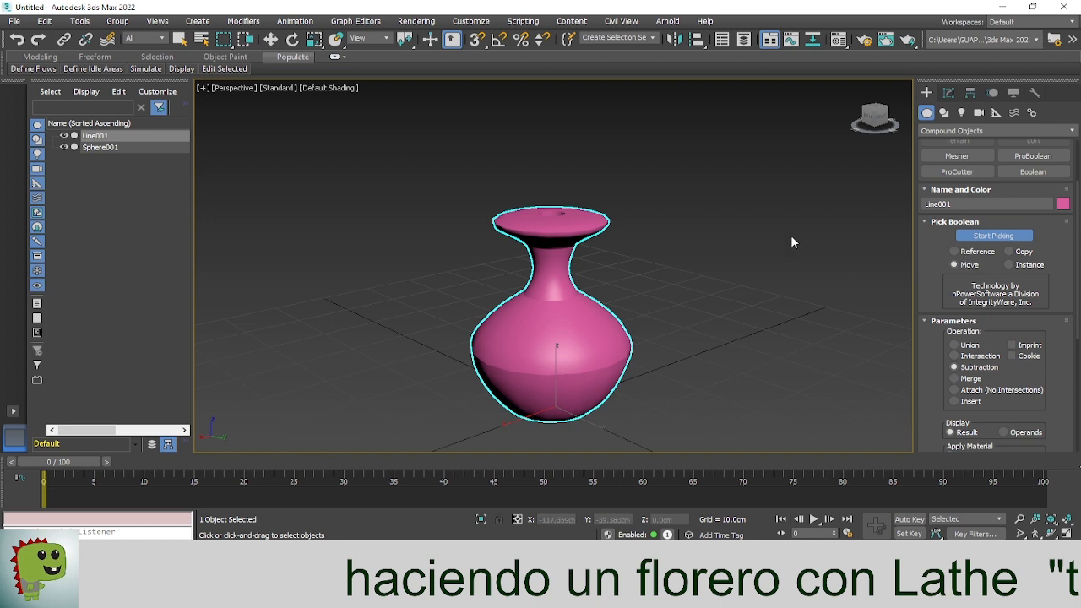
click(111, 149)
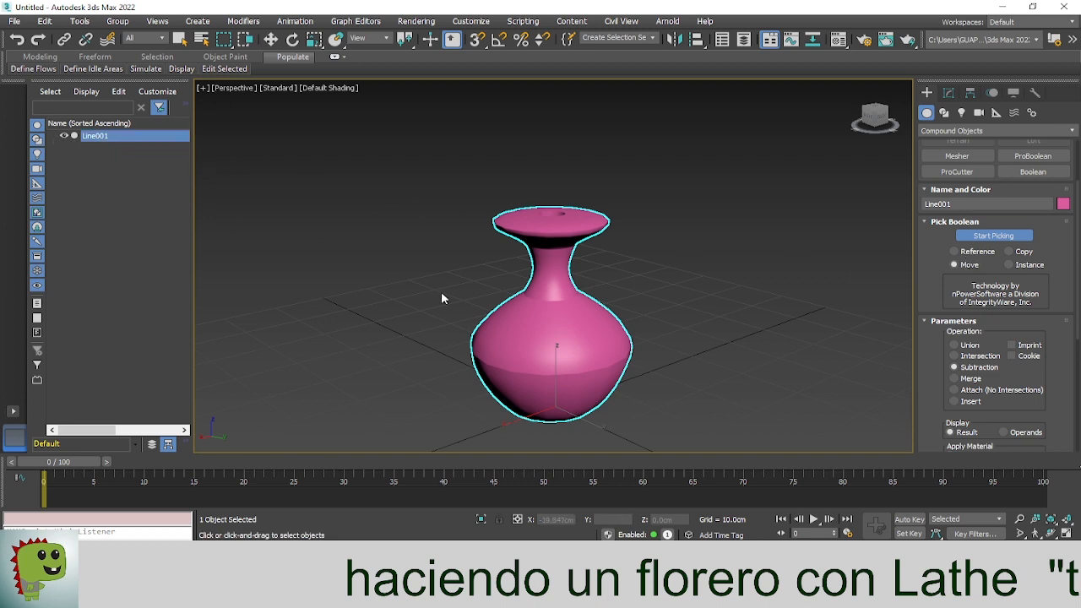
Display the viewport with Wireframe Override and examine the cavity cut inside the vase
click(275, 88)
click(312, 88)
click(312, 88)
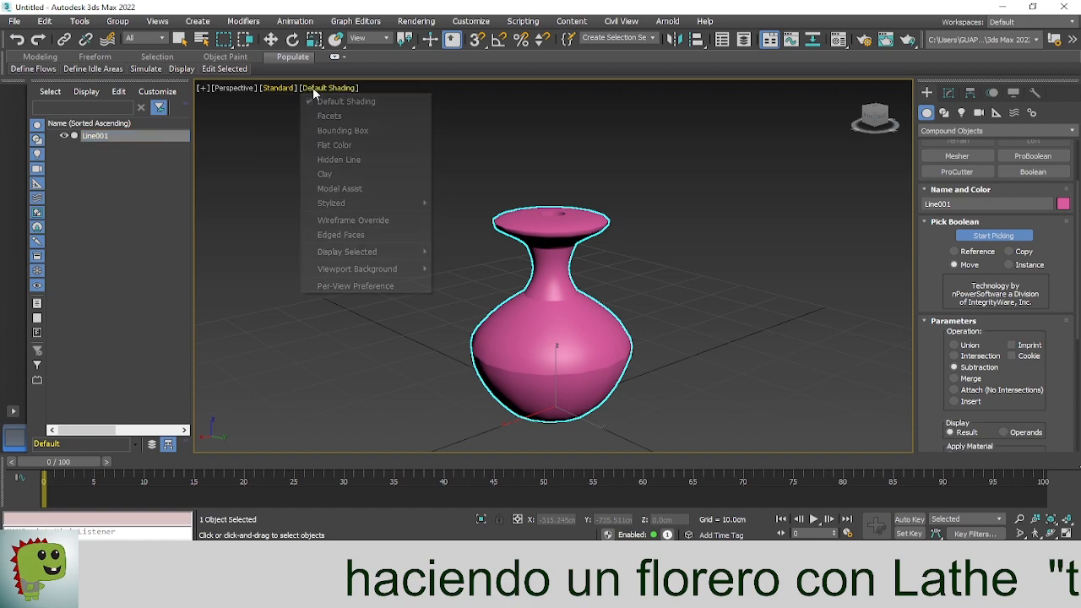
click(371, 219)
scroll(617, 353, up, 2)
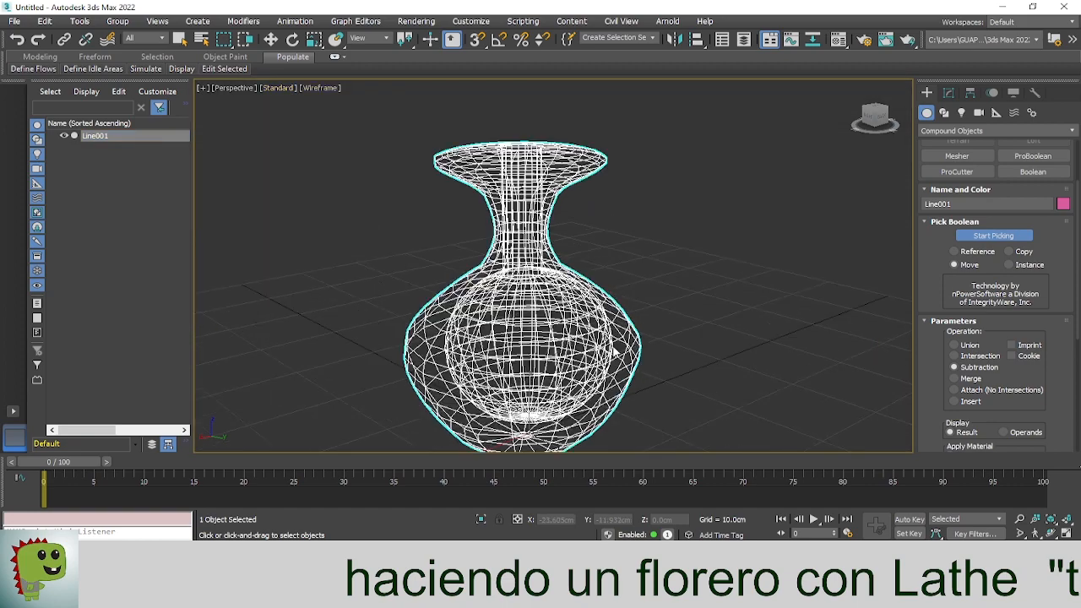
mouse_move(497, 351)
alt+middle_down()
mouse_move(510, 261)
mouse_move(522, 284)
mouse_move(499, 423)
mouse_move(495, 364)
alt+middle_up()
Return the viewport to Default Shading and examine the hollowed vase up close, from the inside and from the outside
click(326, 91)
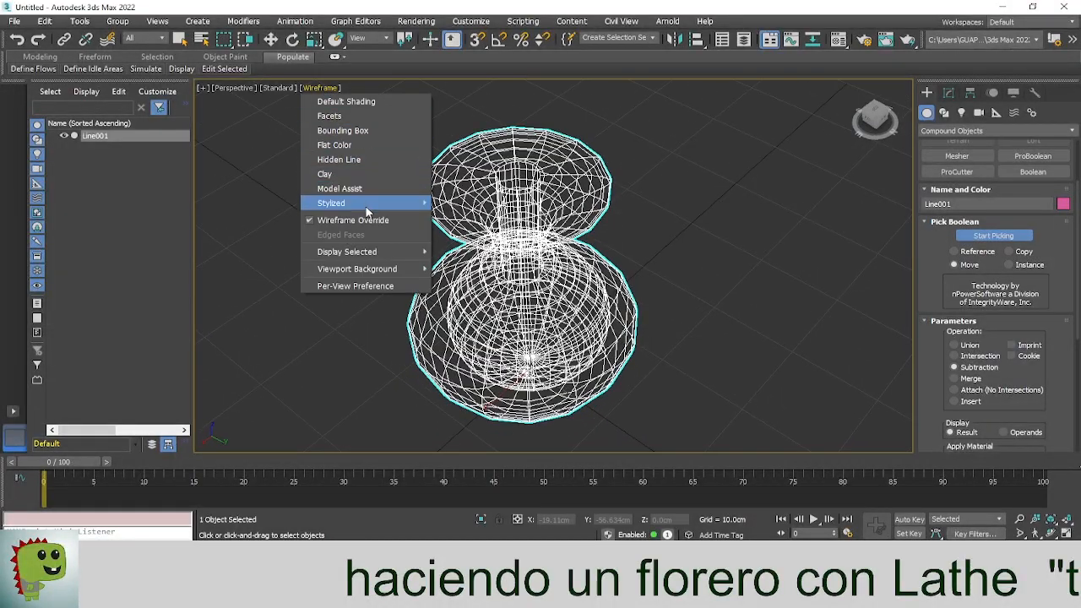
click(381, 219)
alt+middle_drag(503, 213, 520, 175)
scroll(494, 269, up, 6)
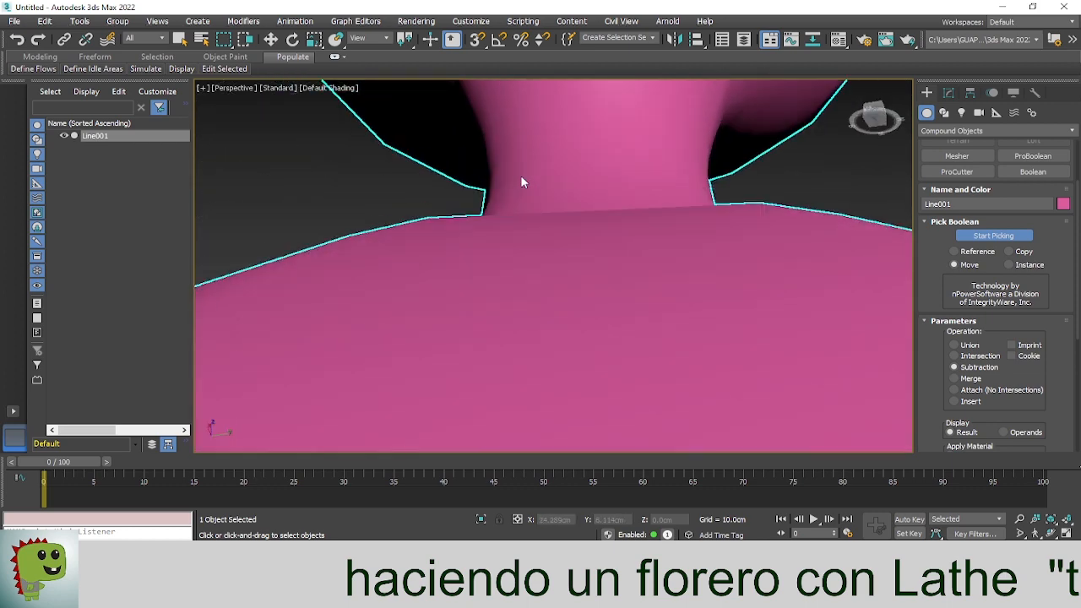
scroll(520, 174, up, 6)
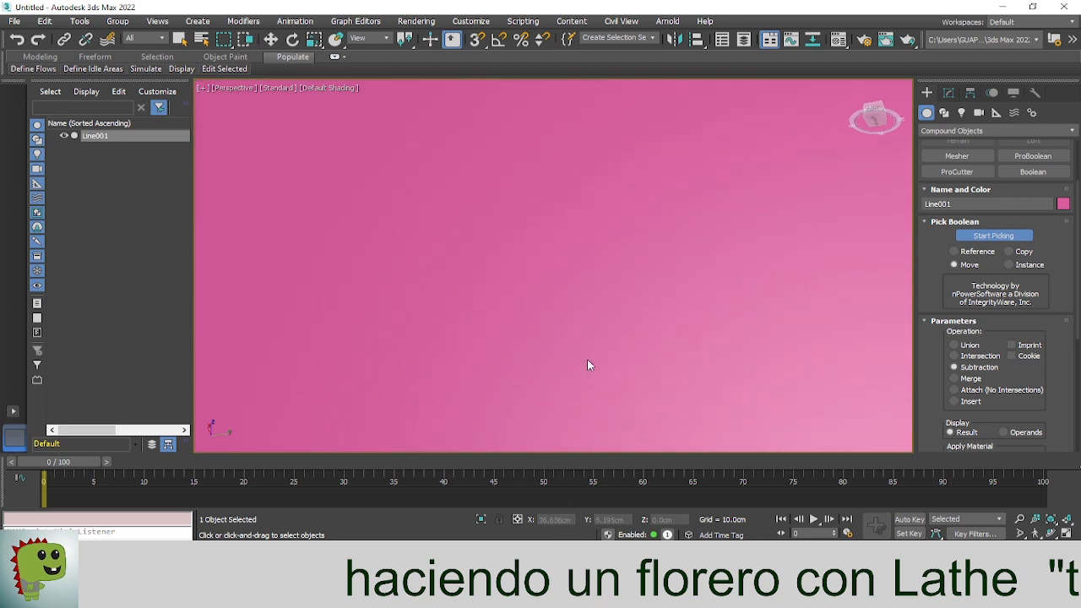
scroll(586, 361, up, 3)
alt+middle_drag(587, 361, 510, 303)
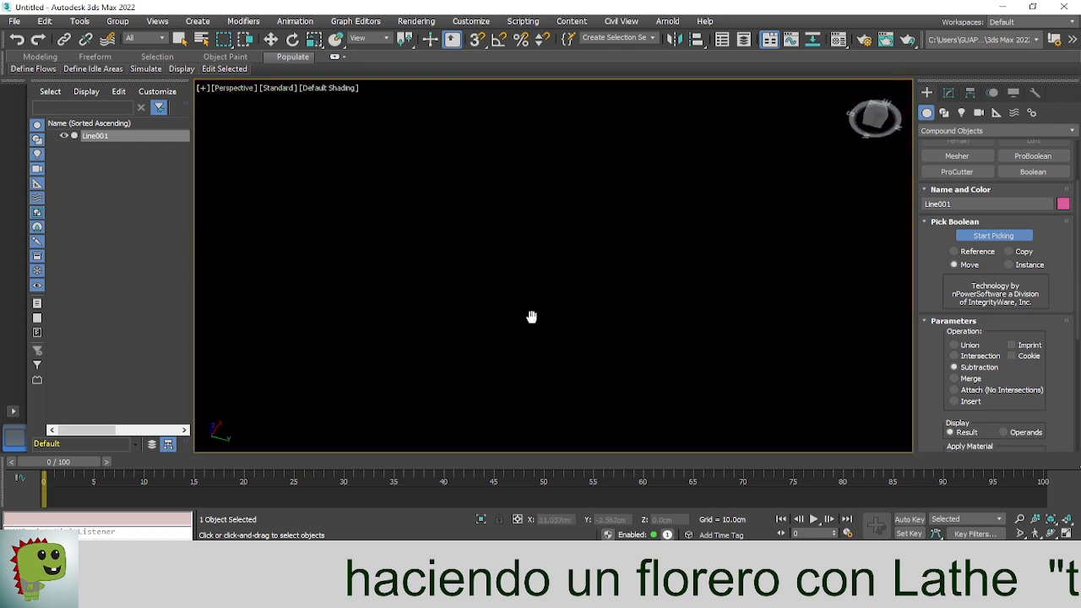
scroll(531, 316, down, 10)
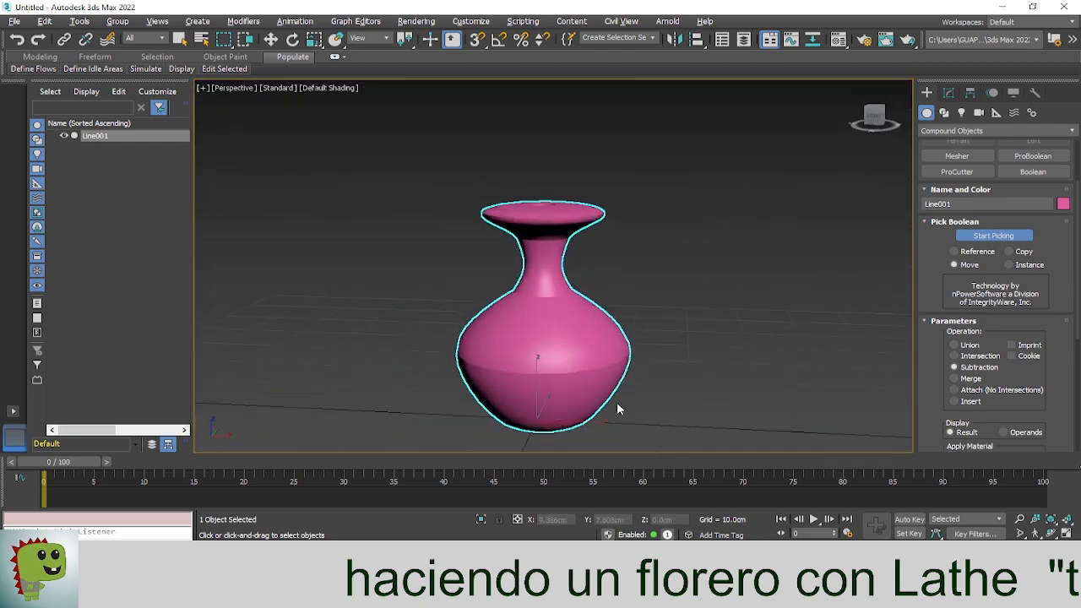
alt+middle_drag(616, 409, 835, 423)
scroll(836, 422, down, 4)
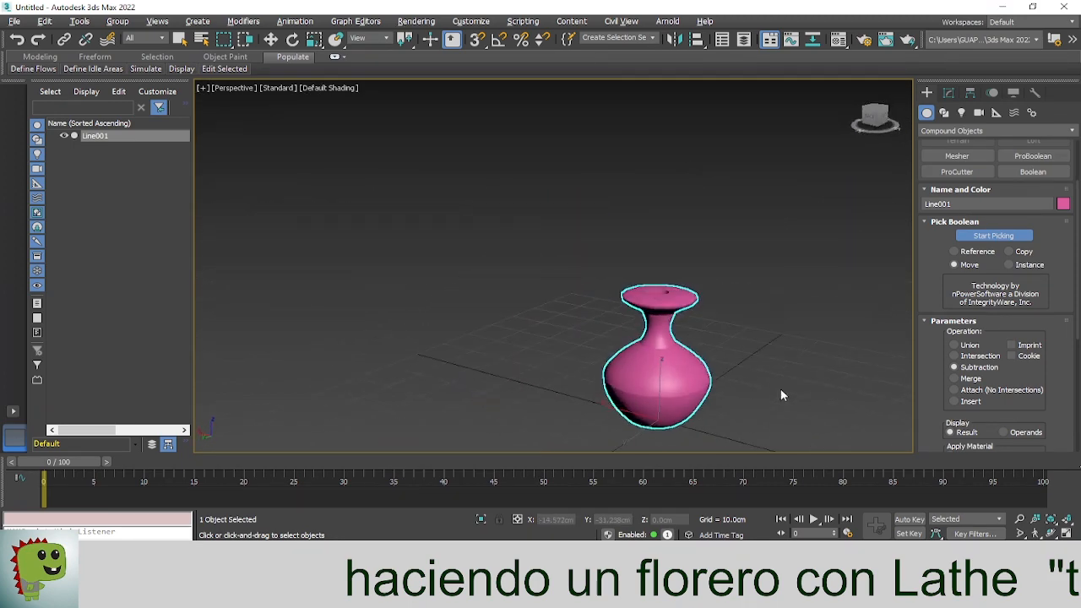
middle_drag(780, 395, 634, 301)
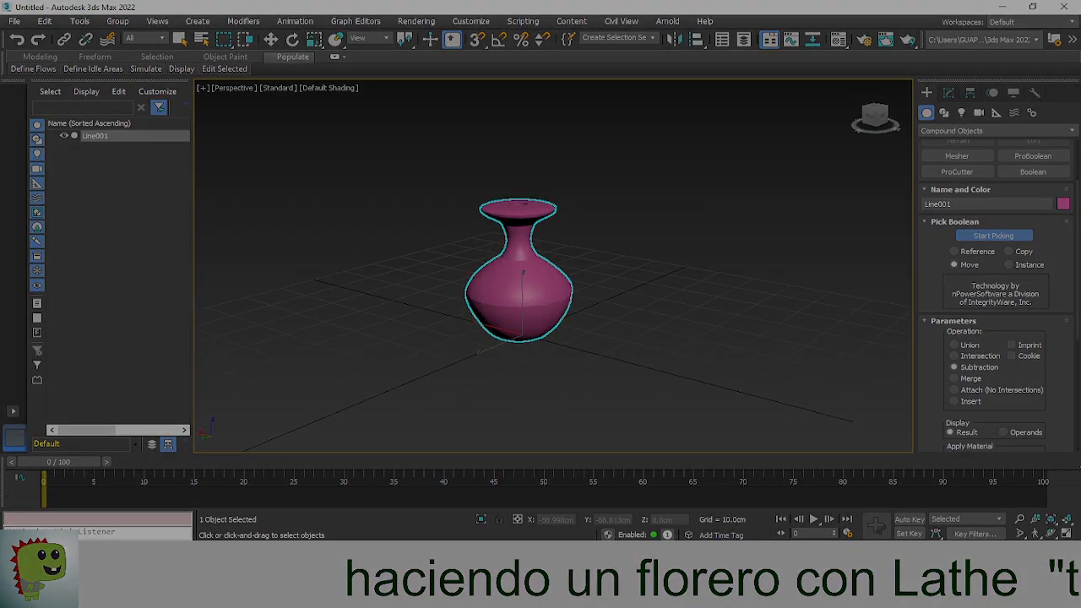